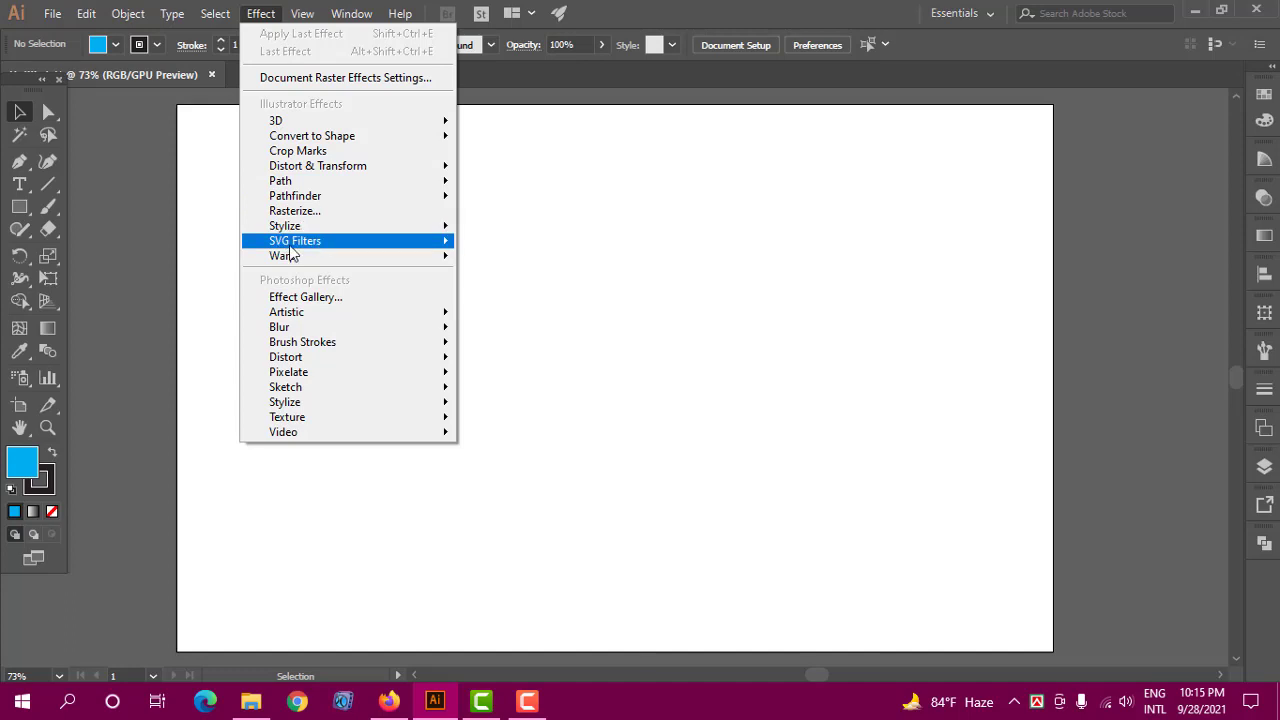
mouse_move(286, 229)
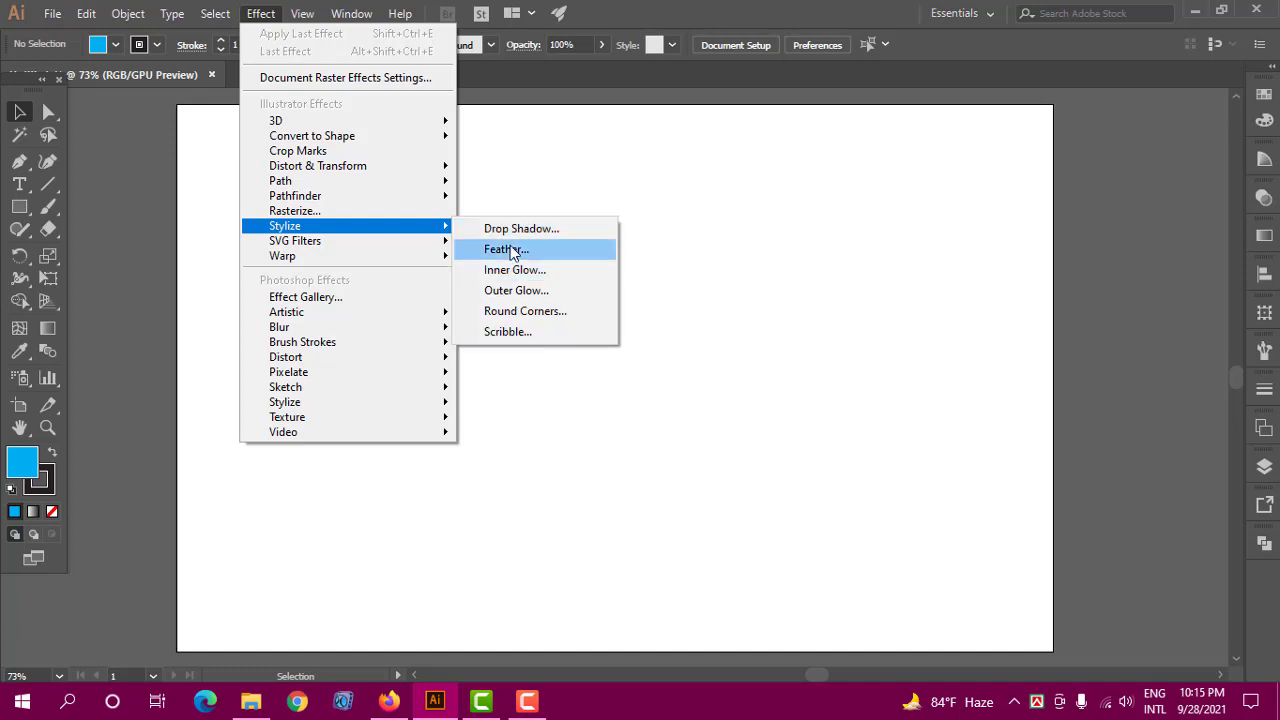
mouse_move(322, 240)
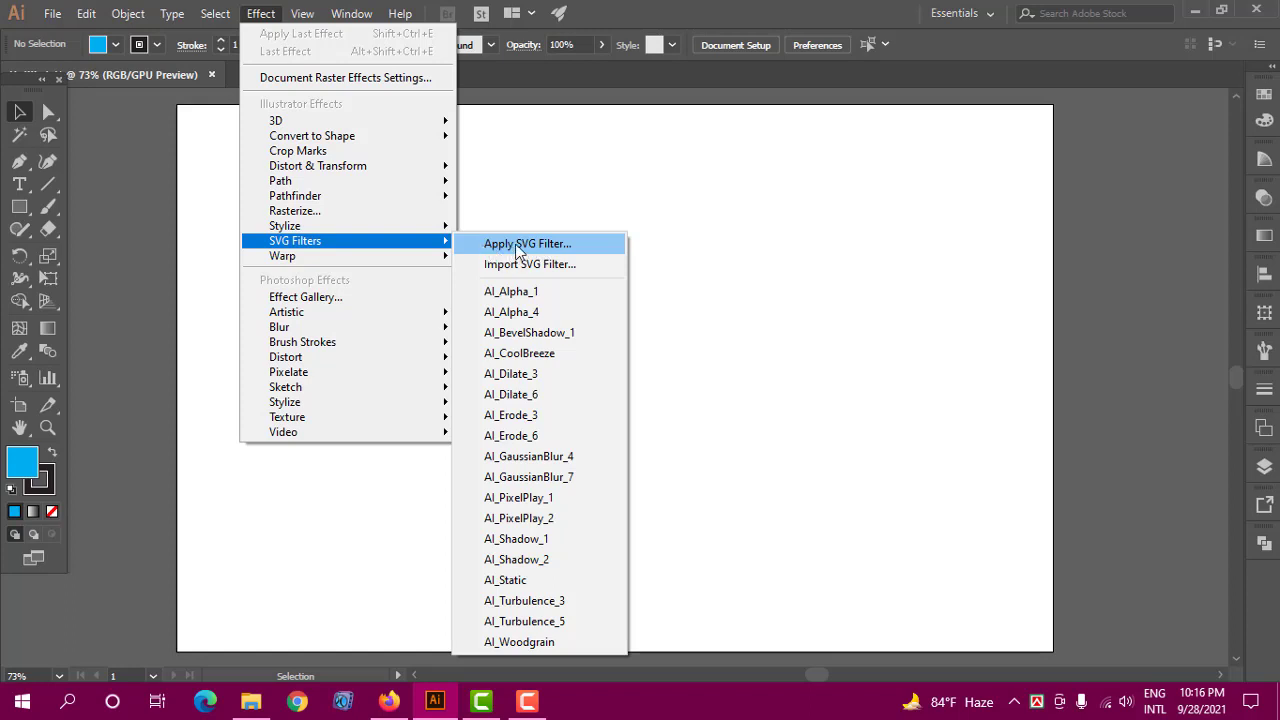
click(517, 204)
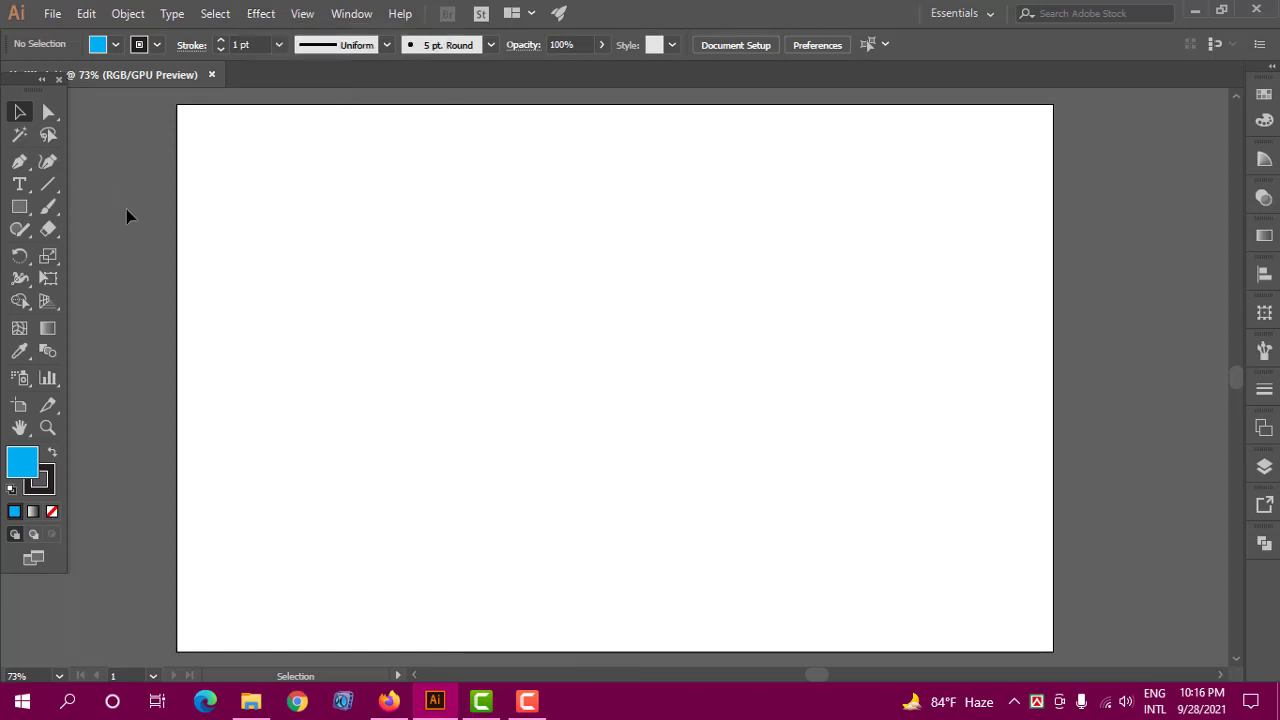
Draw a blue-filled square on the artboard and move it toward the artboard's upper-left corner.
click(19, 207)
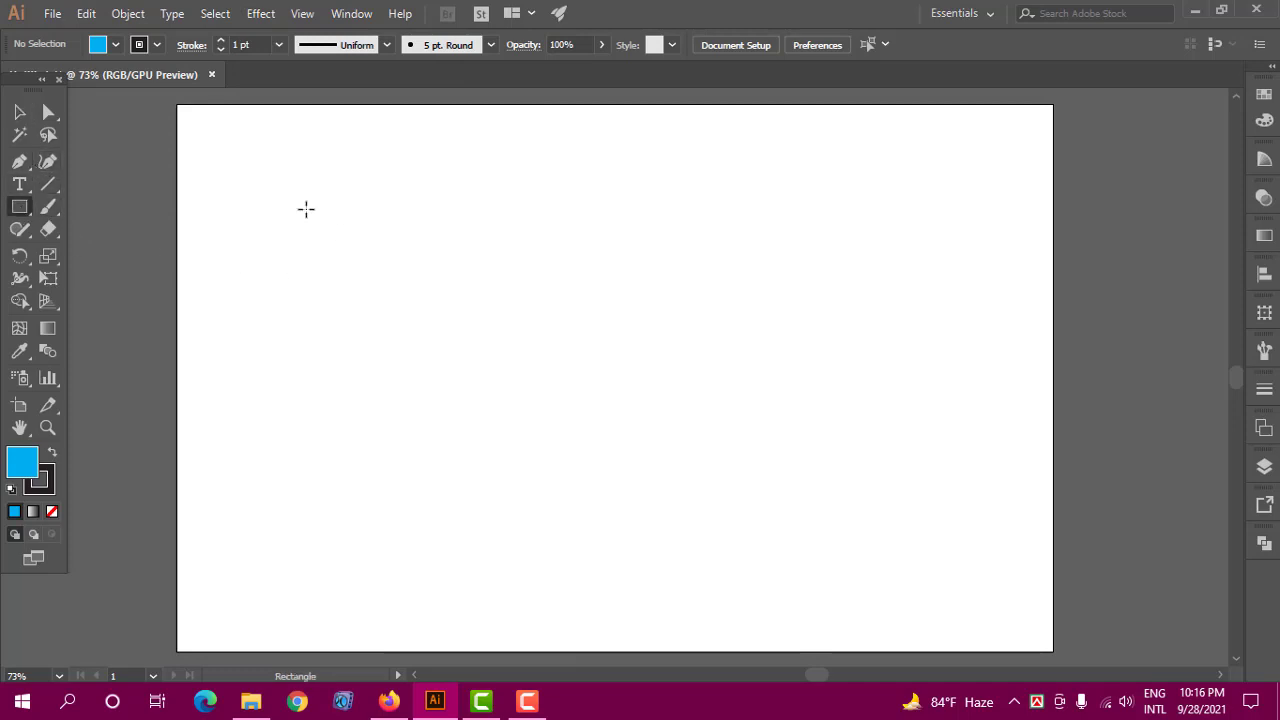
mouse_move(290, 185)
mouse_down()
mouse_move(474, 417)
mouse_move(541, 435)
mouse_up()
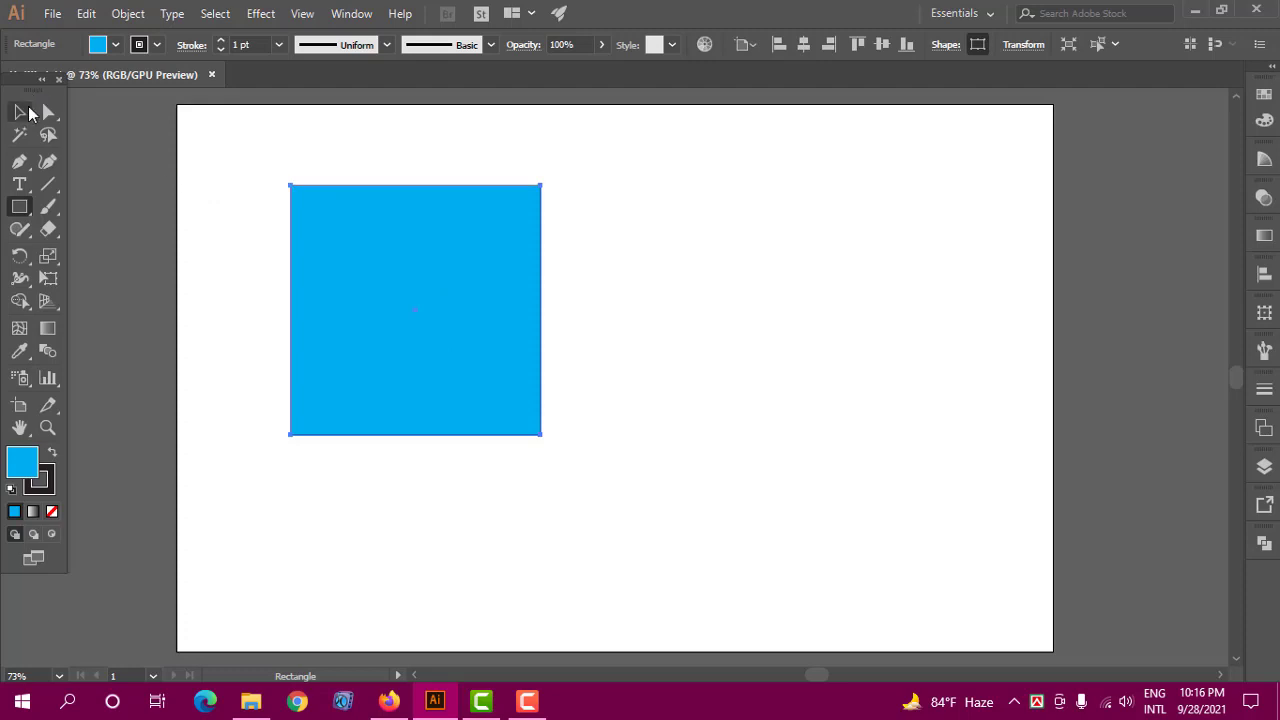
click(19, 112)
drag(456, 340, 391, 292)
Remove the square's stroke, make the fill active and shift the square slightly down and to the right.
click(48, 478)
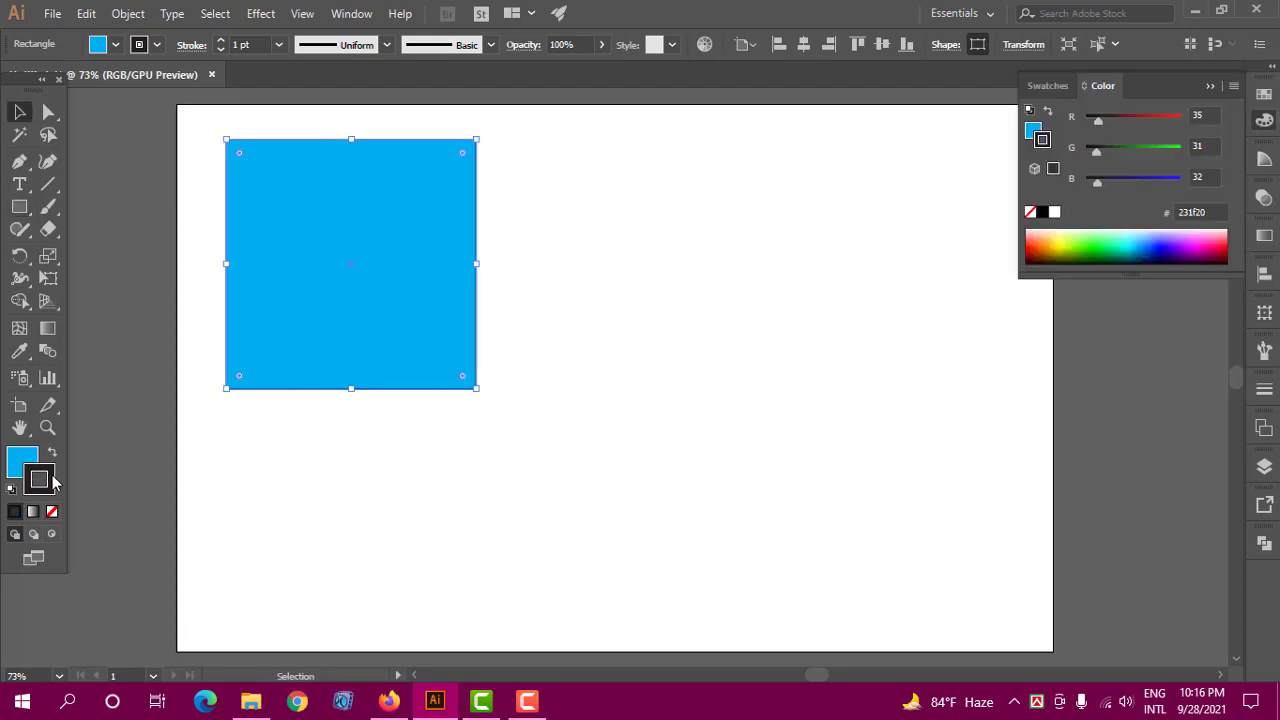
click(53, 512)
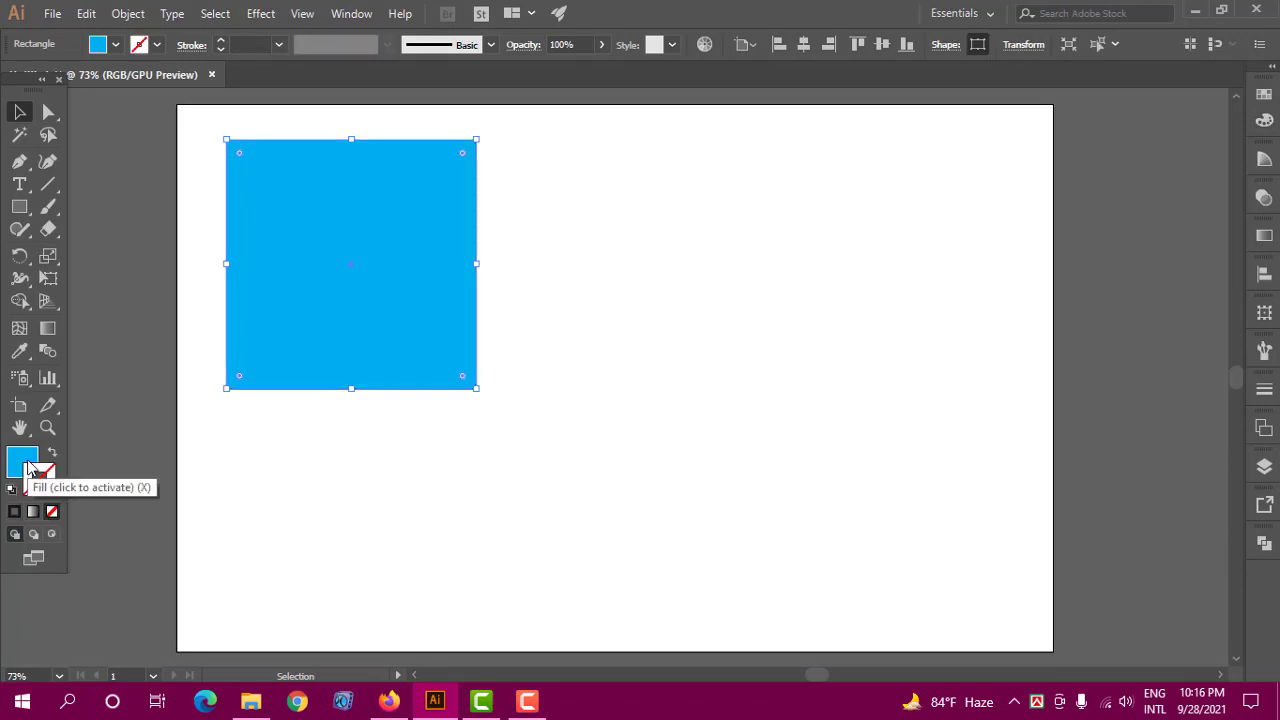
click(28, 462)
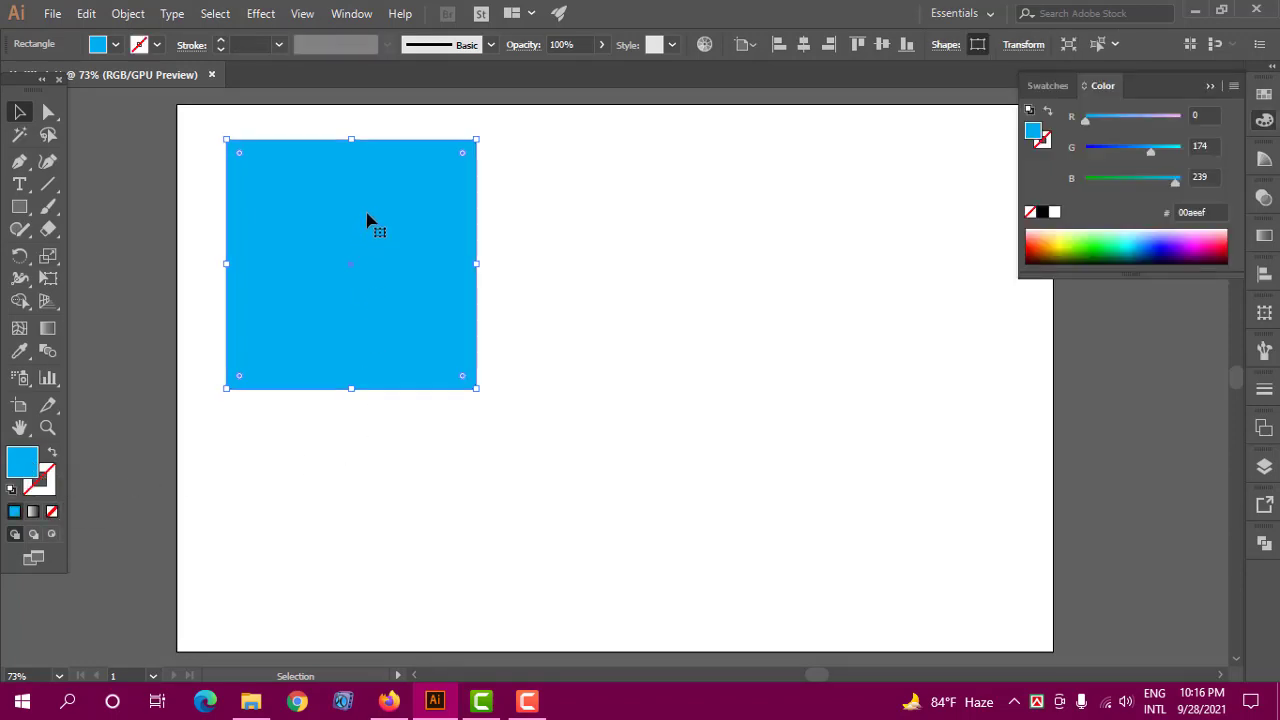
drag(366, 220, 378, 245)
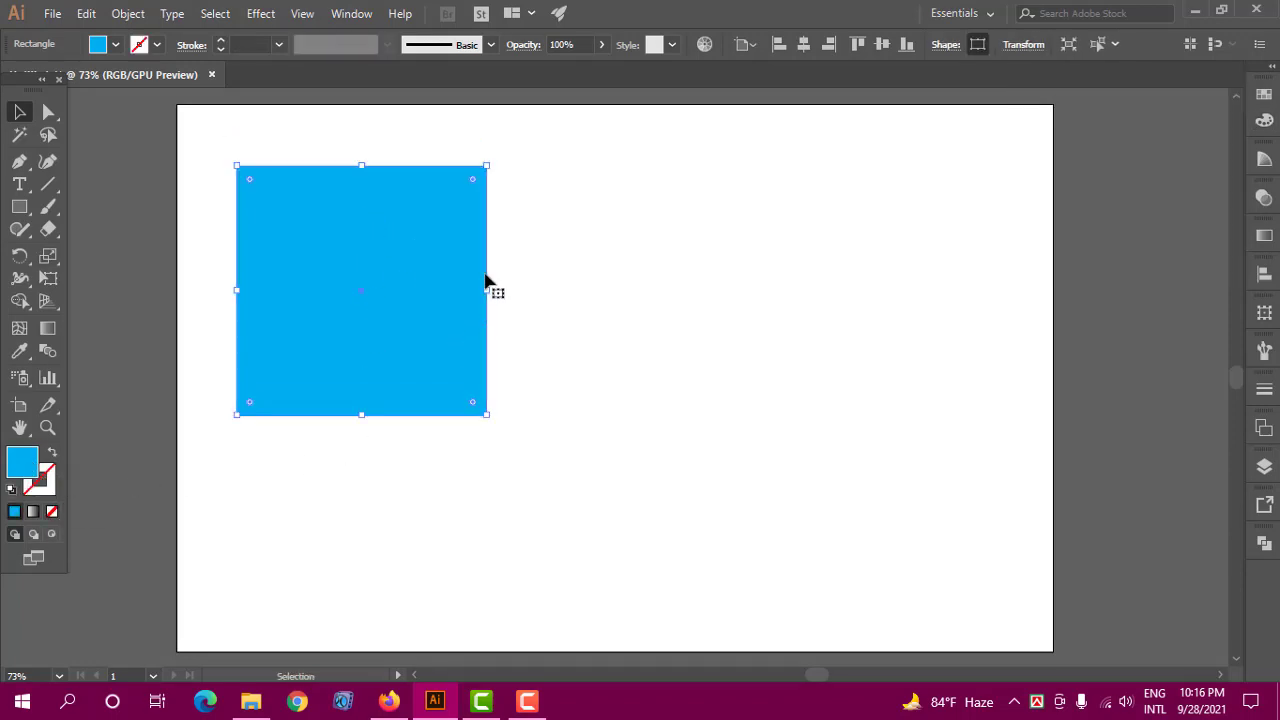
Open the Apply SVG Filter settings for the square and turn on the preview with AI_Alpha_1.
click(259, 13)
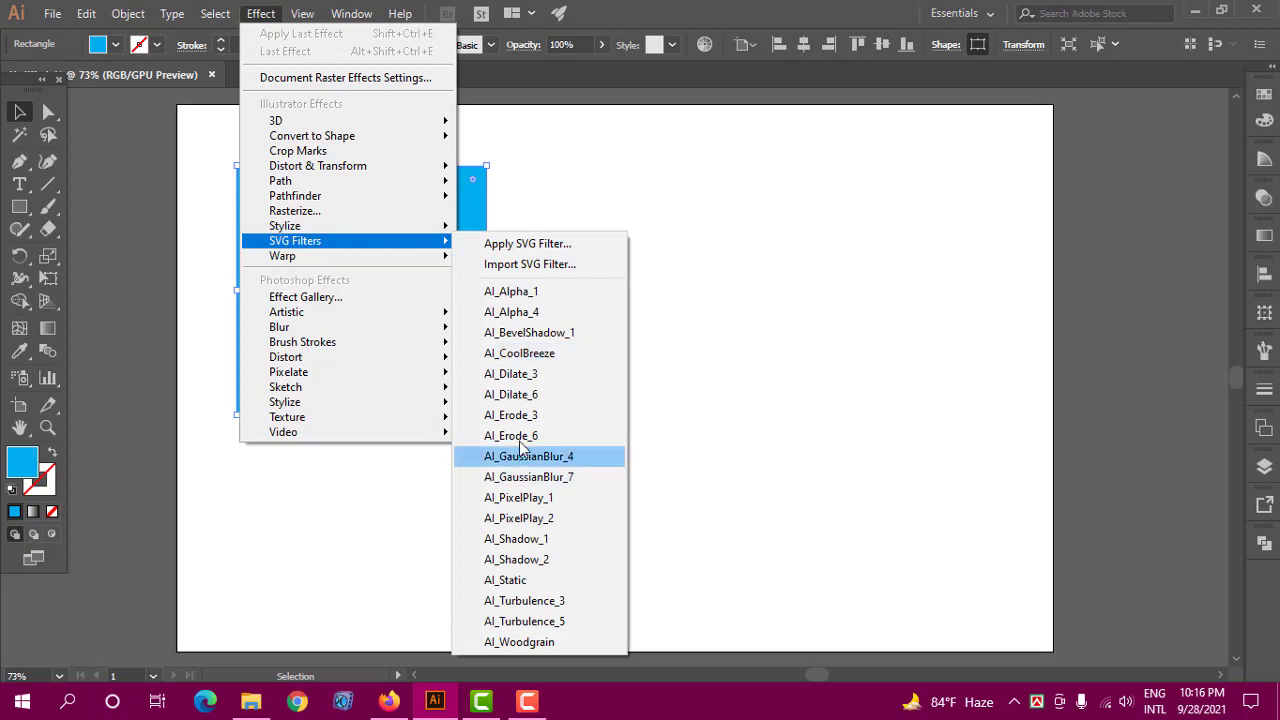
click(543, 254)
drag(730, 220, 688, 189)
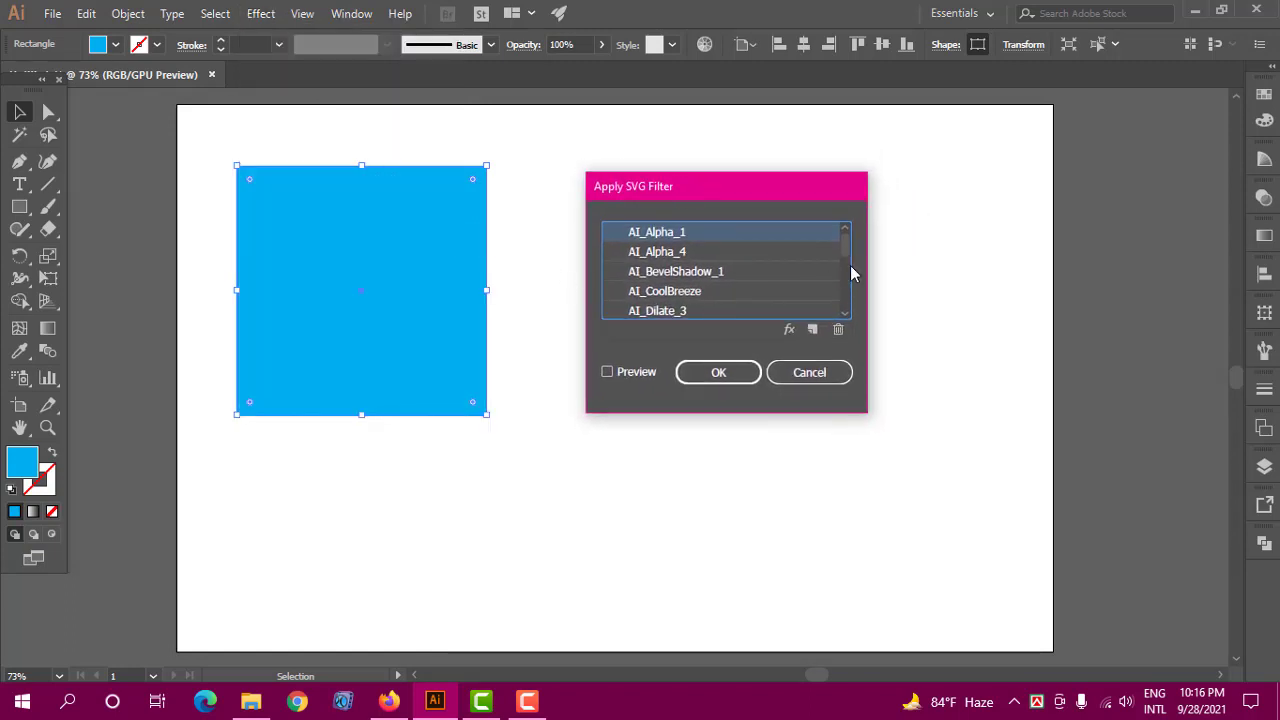
mouse_move(843, 251)
mouse_down()
mouse_move(843, 306)
mouse_move(844, 246)
mouse_up()
click(607, 372)
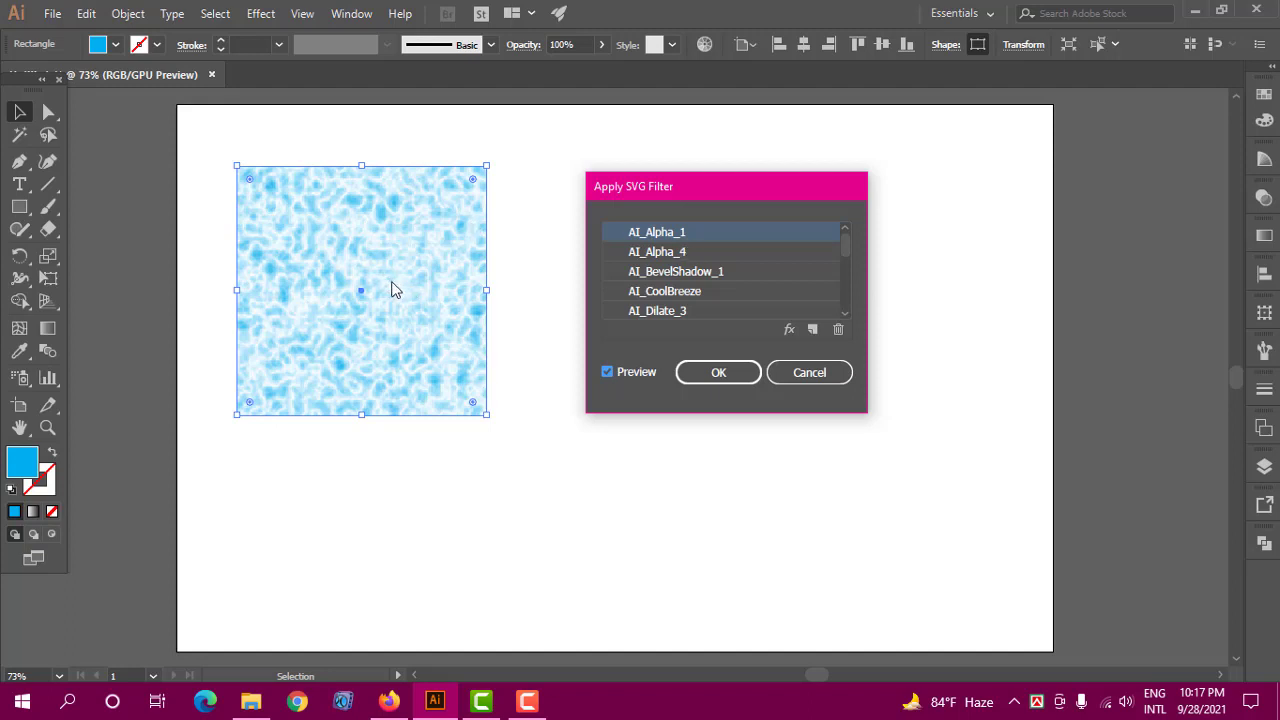
Preview the AI_Alpha_4, AI_BevelShadow_1, AI_Static, AI_Turbulence_3 and AI_Turbulence_5 filters on the square, one after another.
click(655, 258)
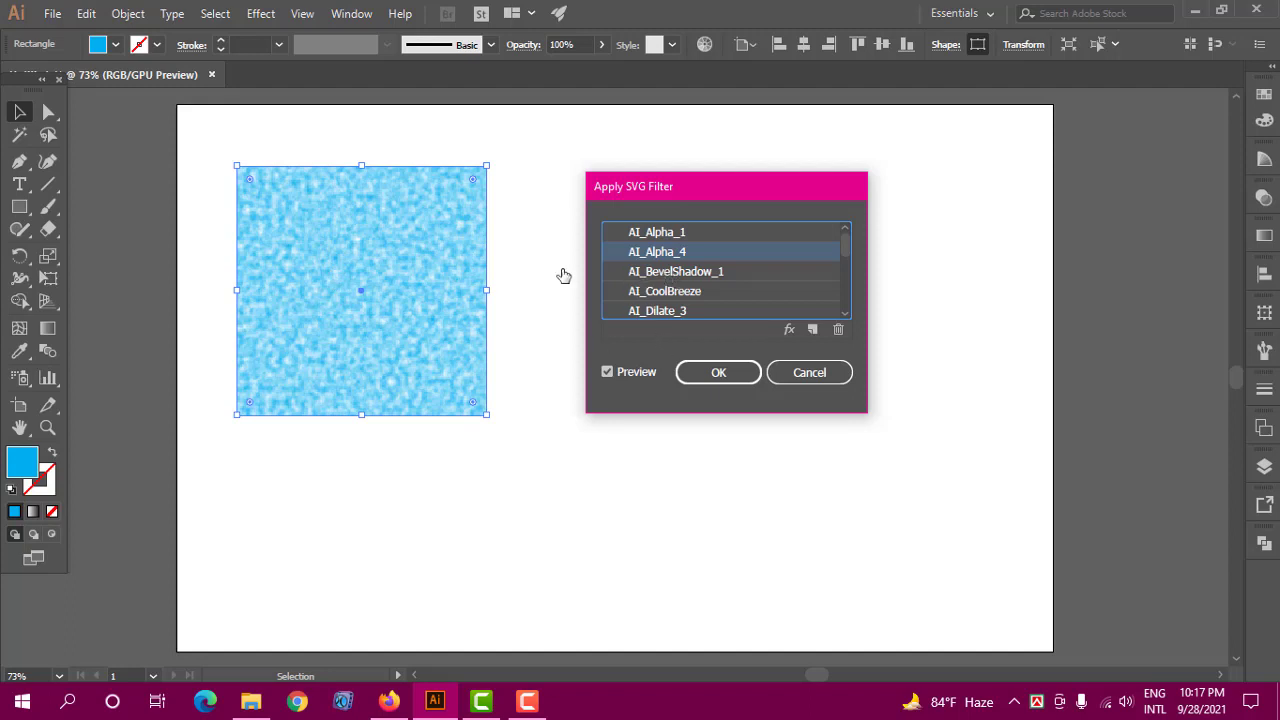
click(625, 272)
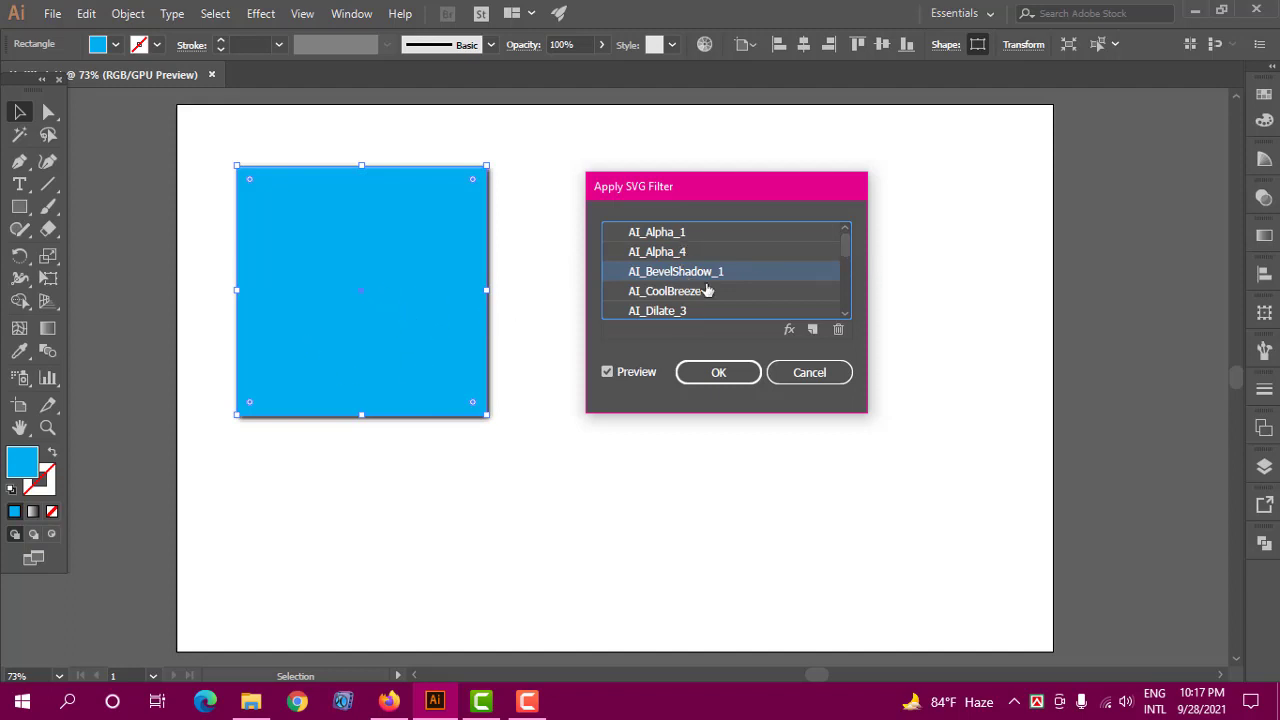
drag(844, 250, 846, 308)
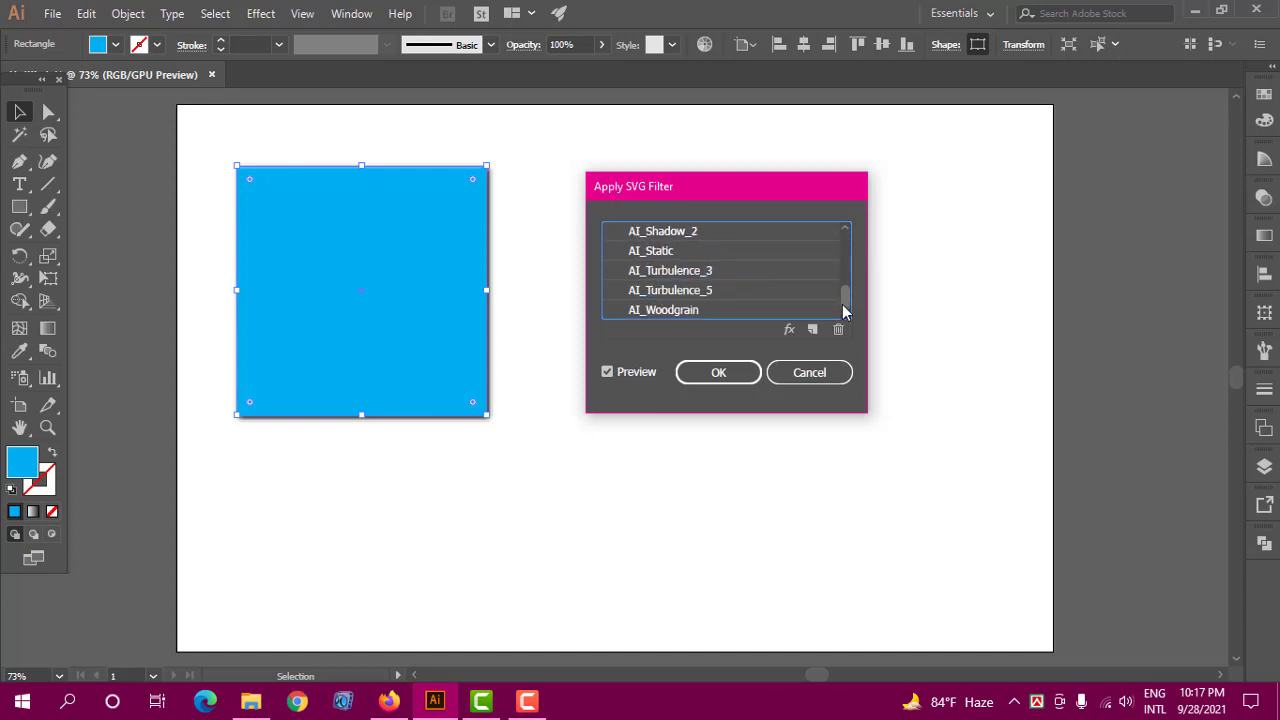
click(660, 253)
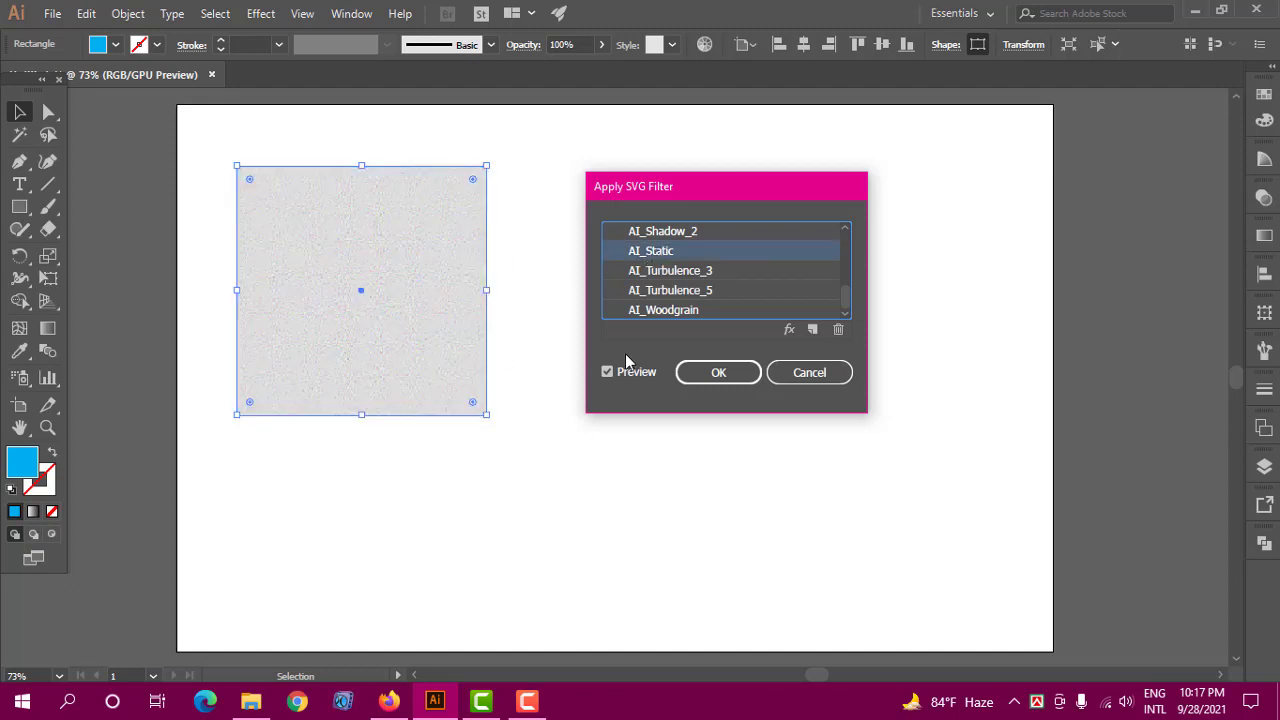
click(685, 272)
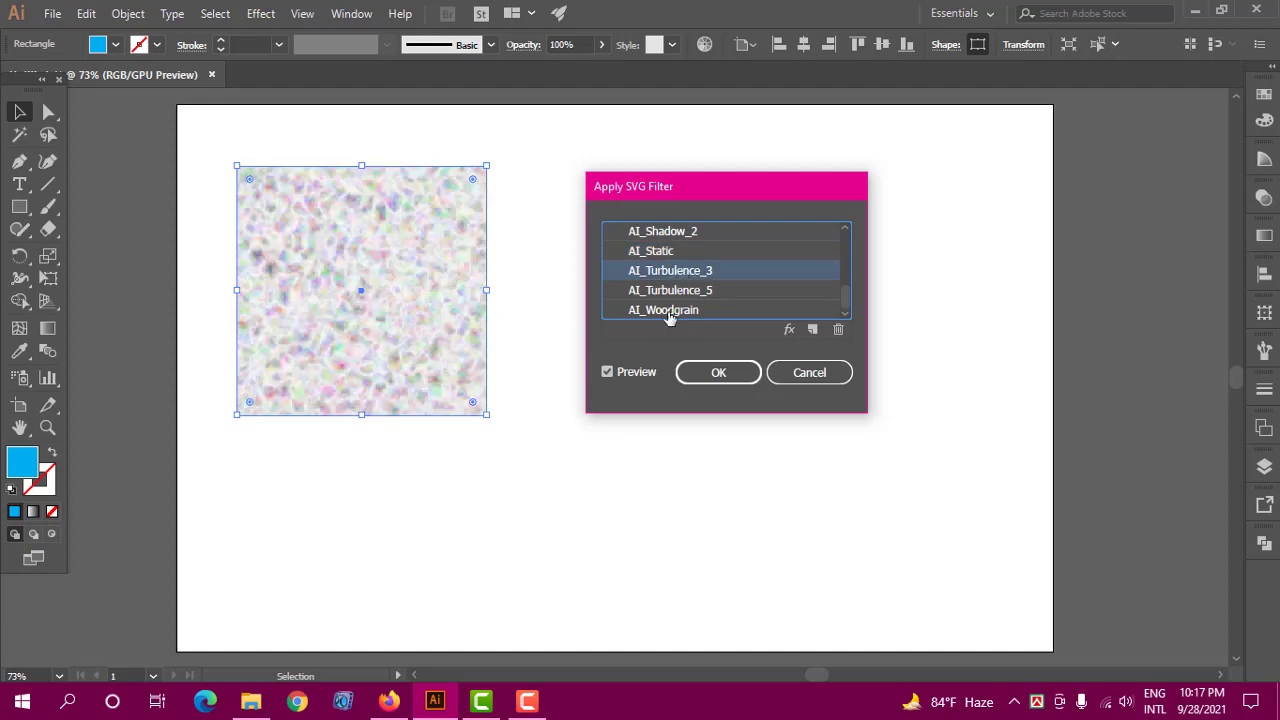
click(676, 292)
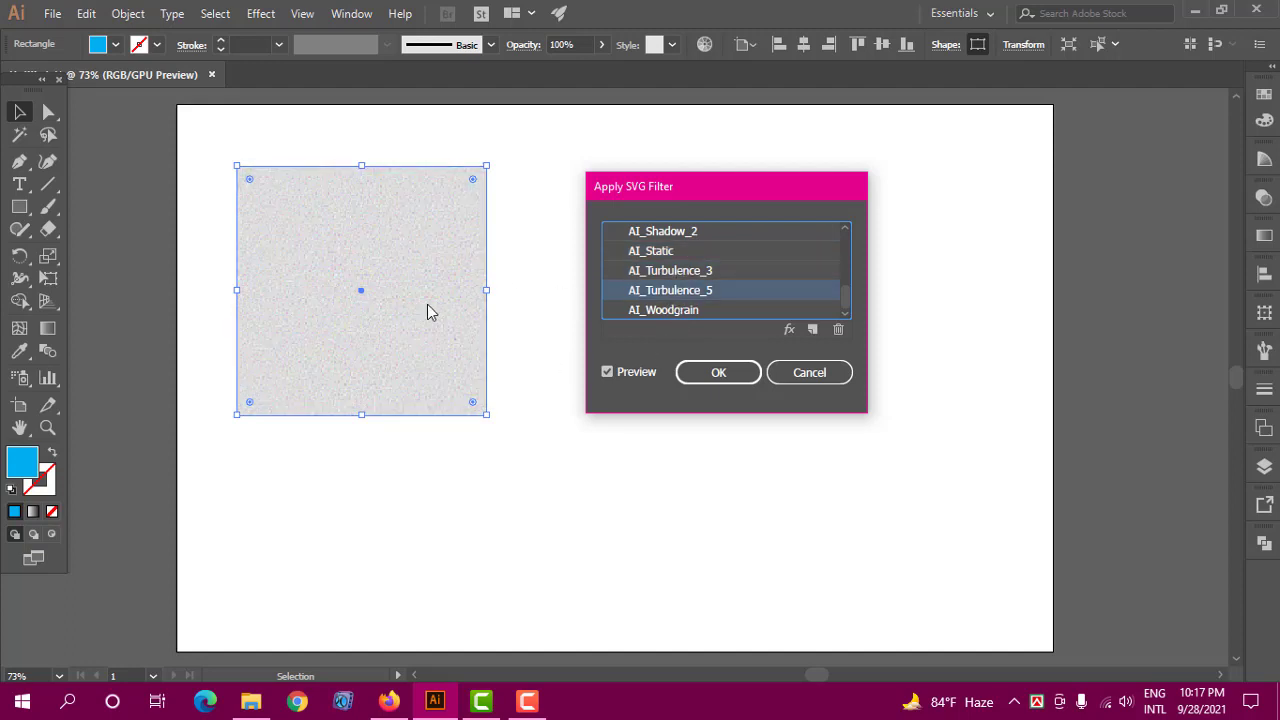
Browse the SVG filter list and choose AI_Alpha_4 for the square.
drag(846, 297, 853, 238)
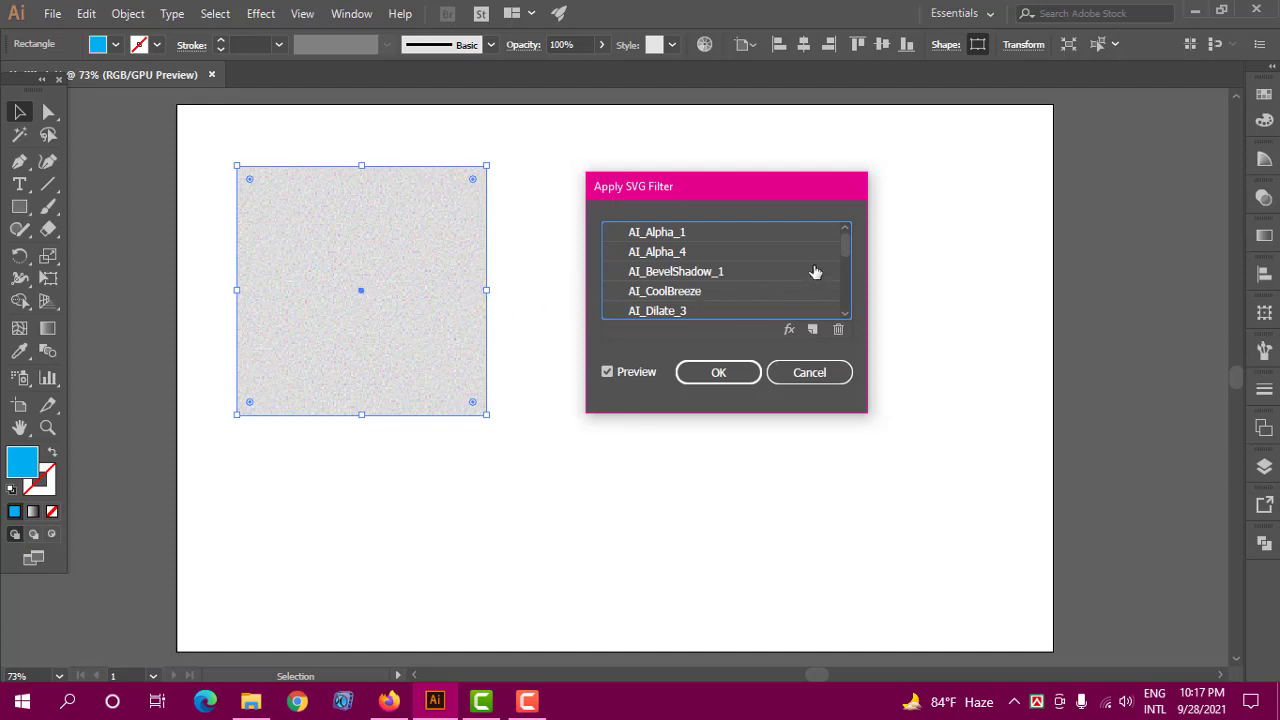
scroll(845, 253, down, 3)
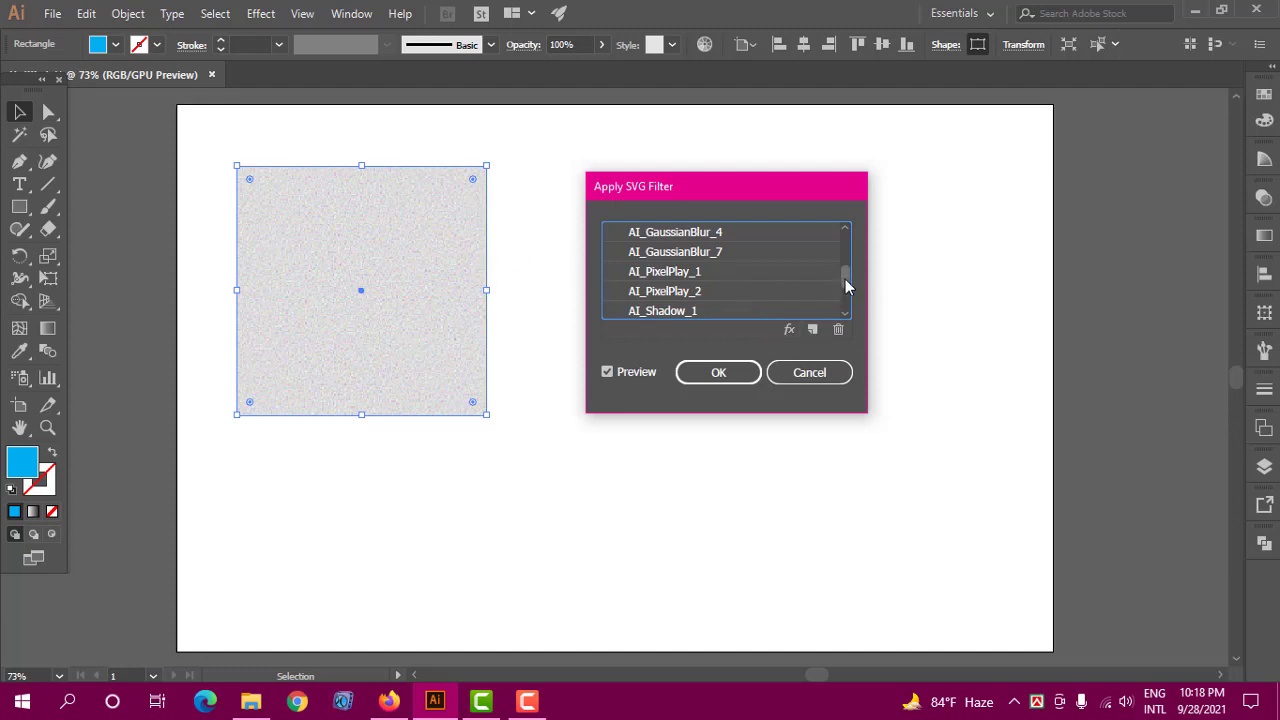
drag(846, 286, 848, 232)
click(655, 253)
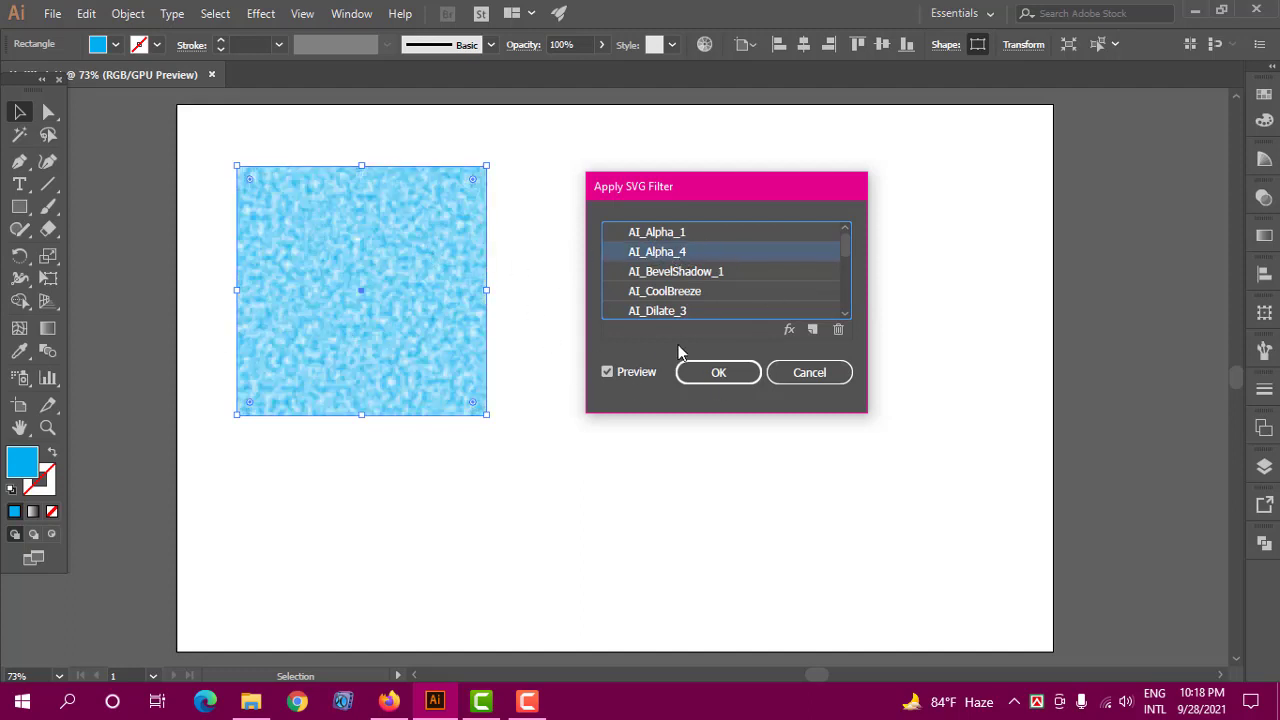
Edit the AI_Alpha_4 filter code, setting the filter height to 50%, and update the preview.
click(788, 331)
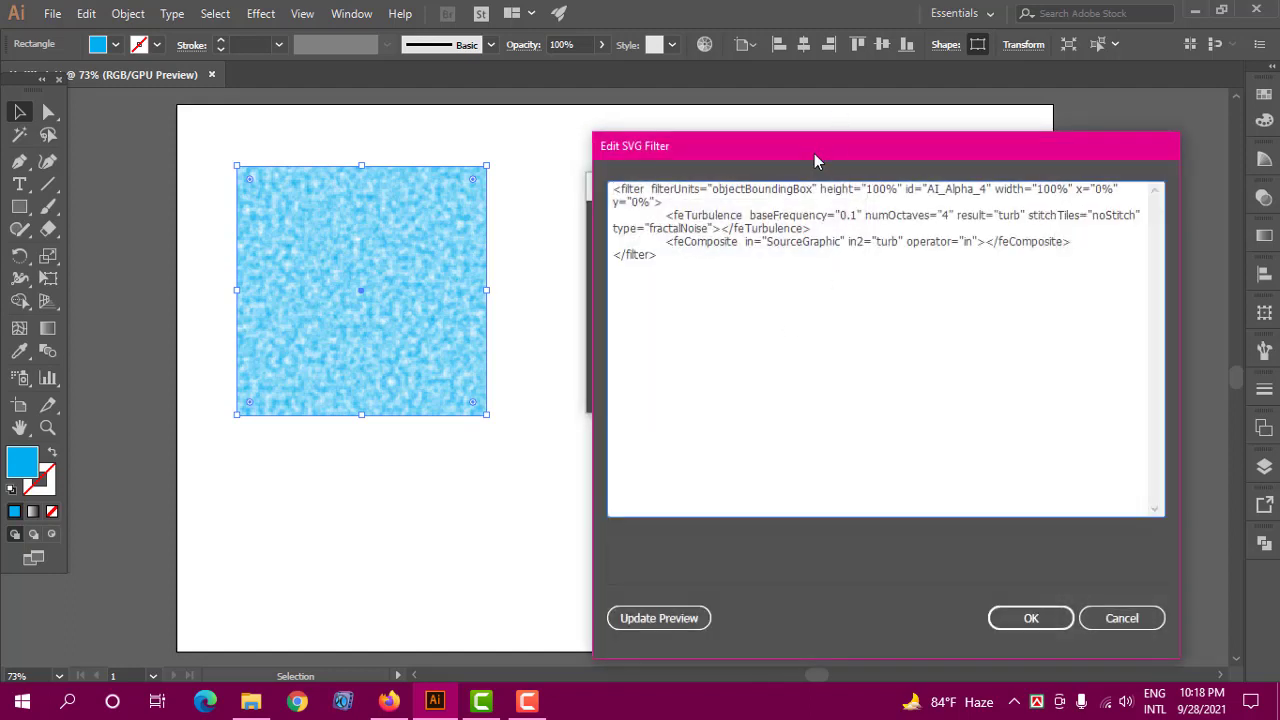
drag(814, 153, 801, 119)
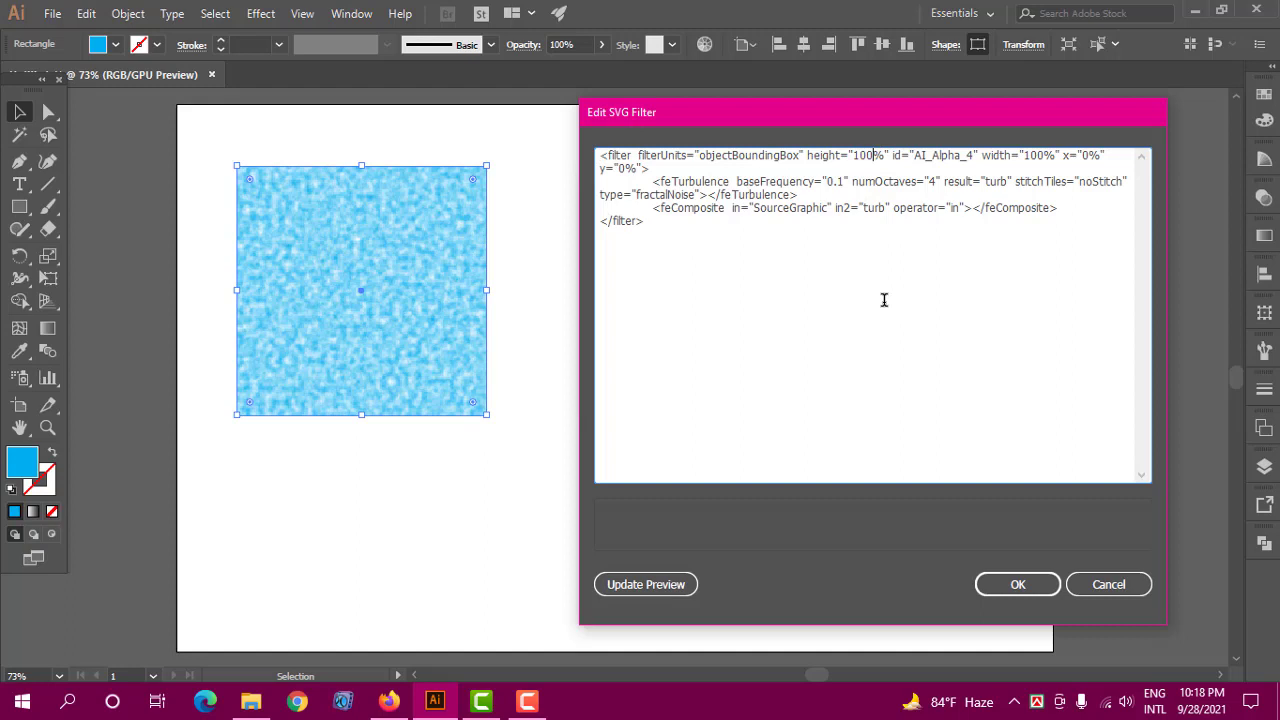
key(BackSpace)
key(BackSpace)
key(BackSpace)
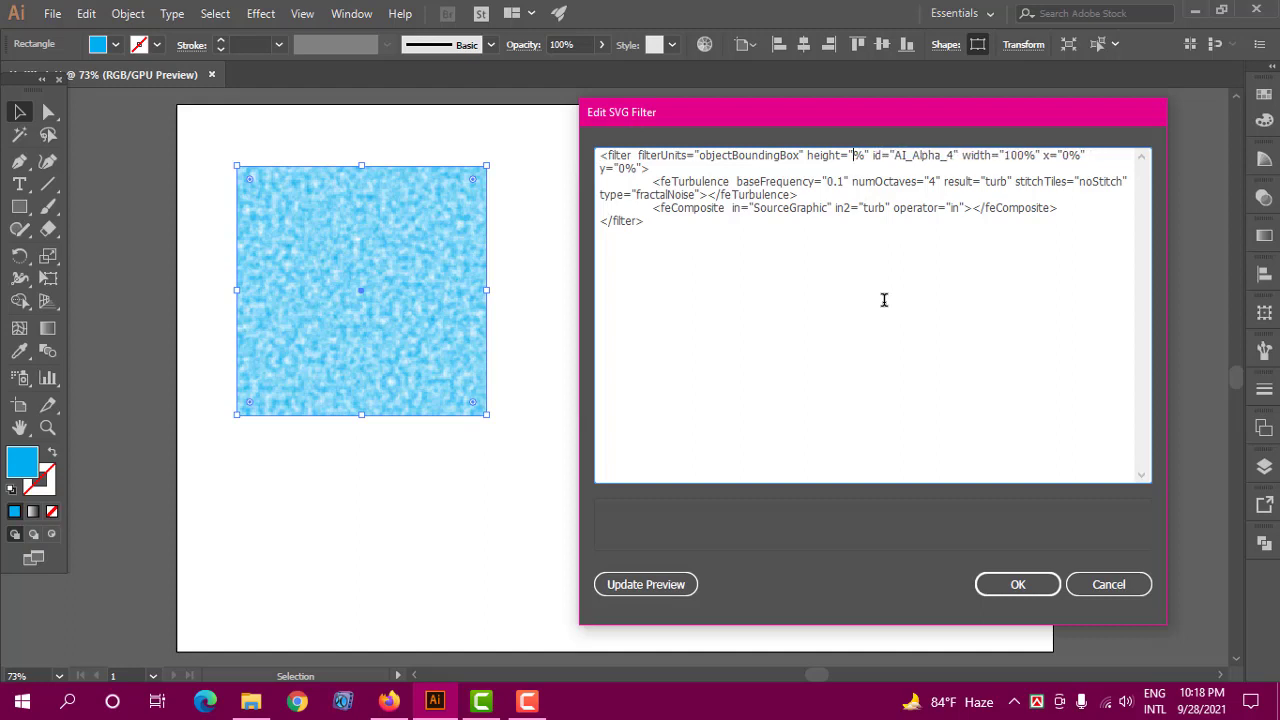
text(50)
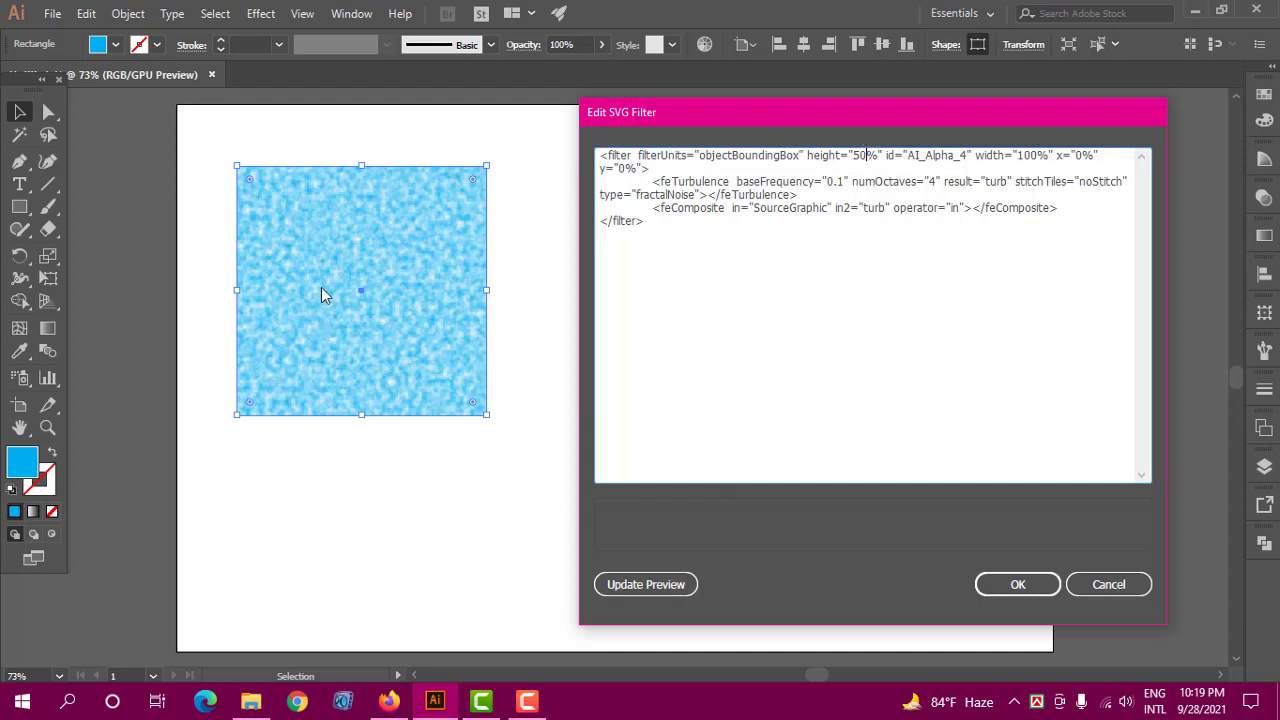
click(640, 586)
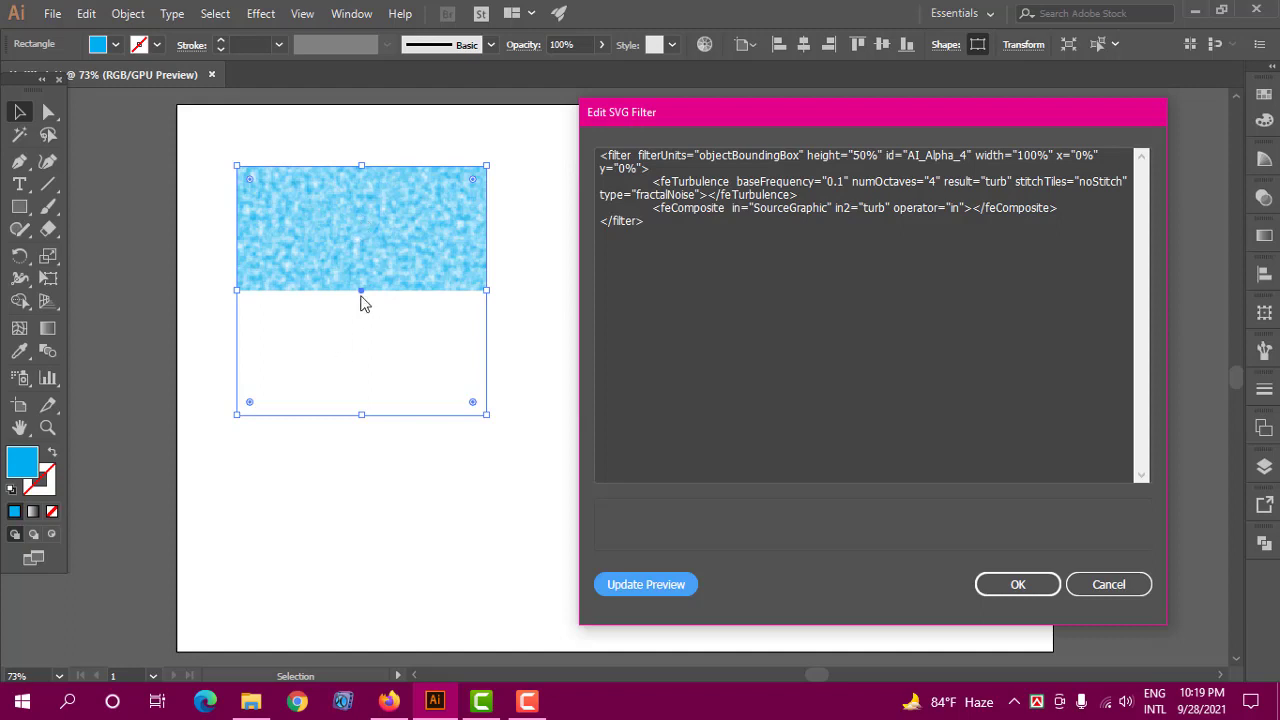
Set the filter height in the AI_Alpha_4 code back to 100%, update the preview and accept the code.
click(866, 156)
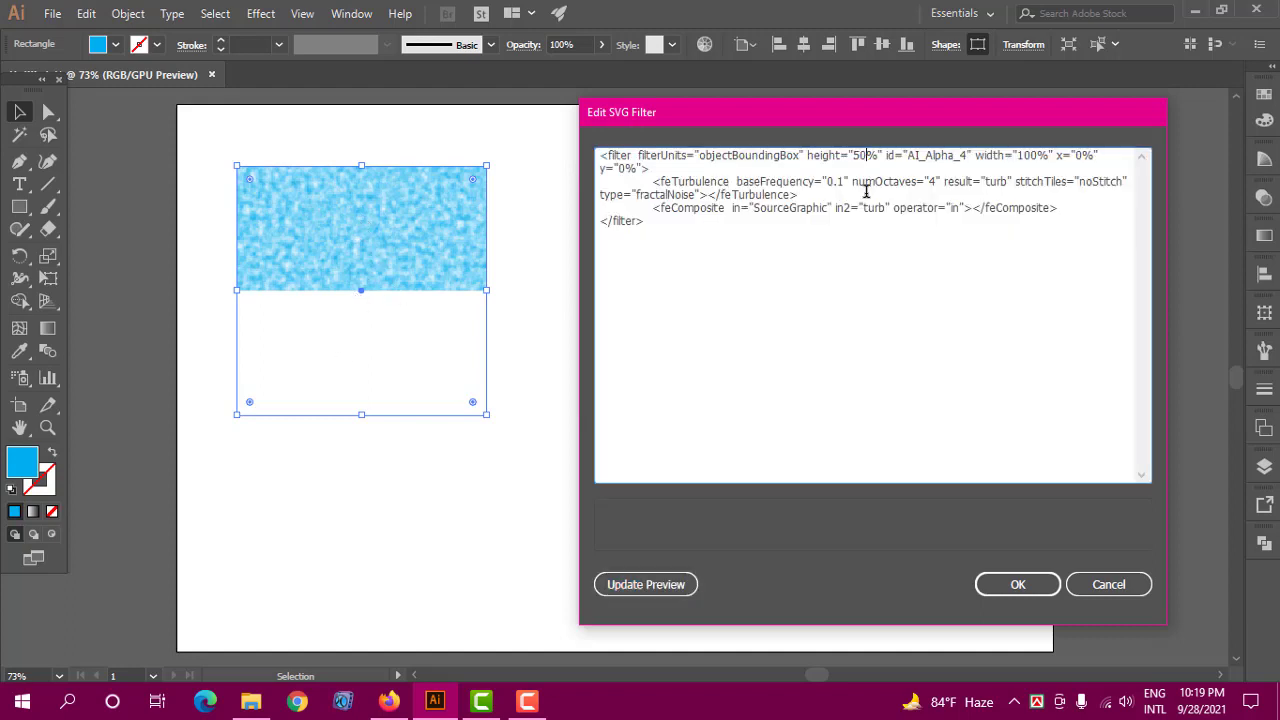
key(BackSpace)
key(BackSpace)
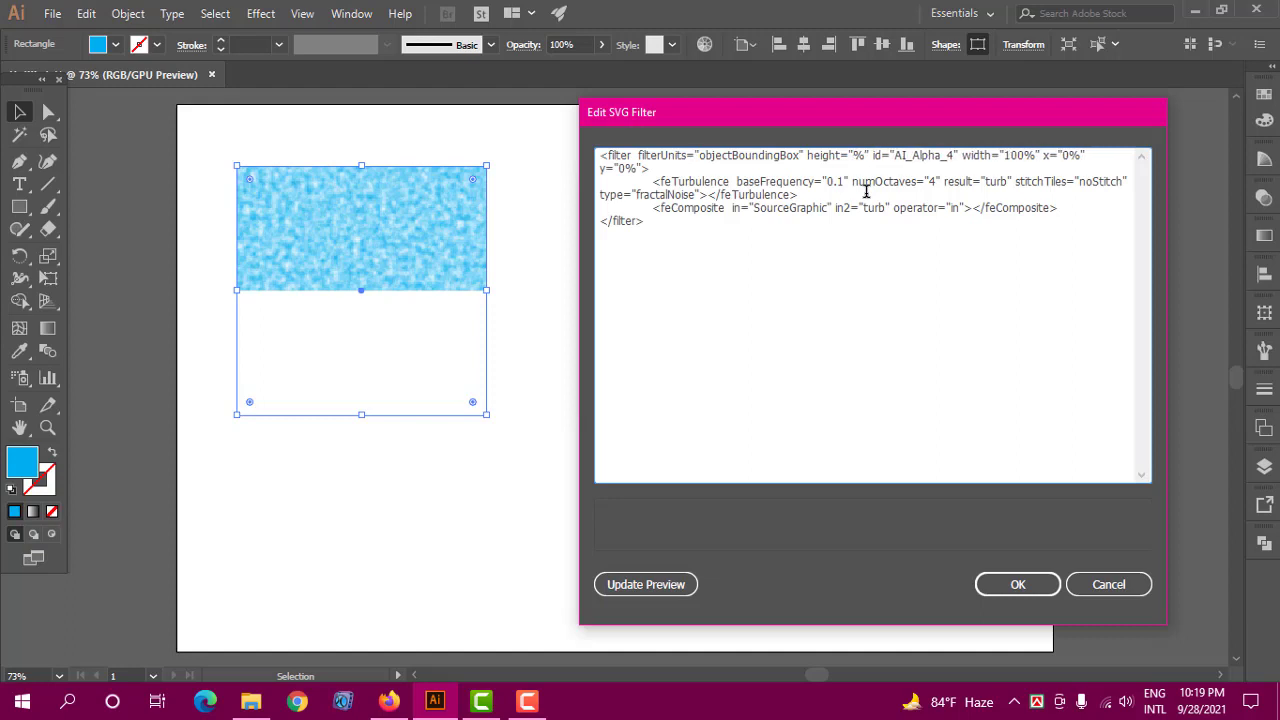
text(100)
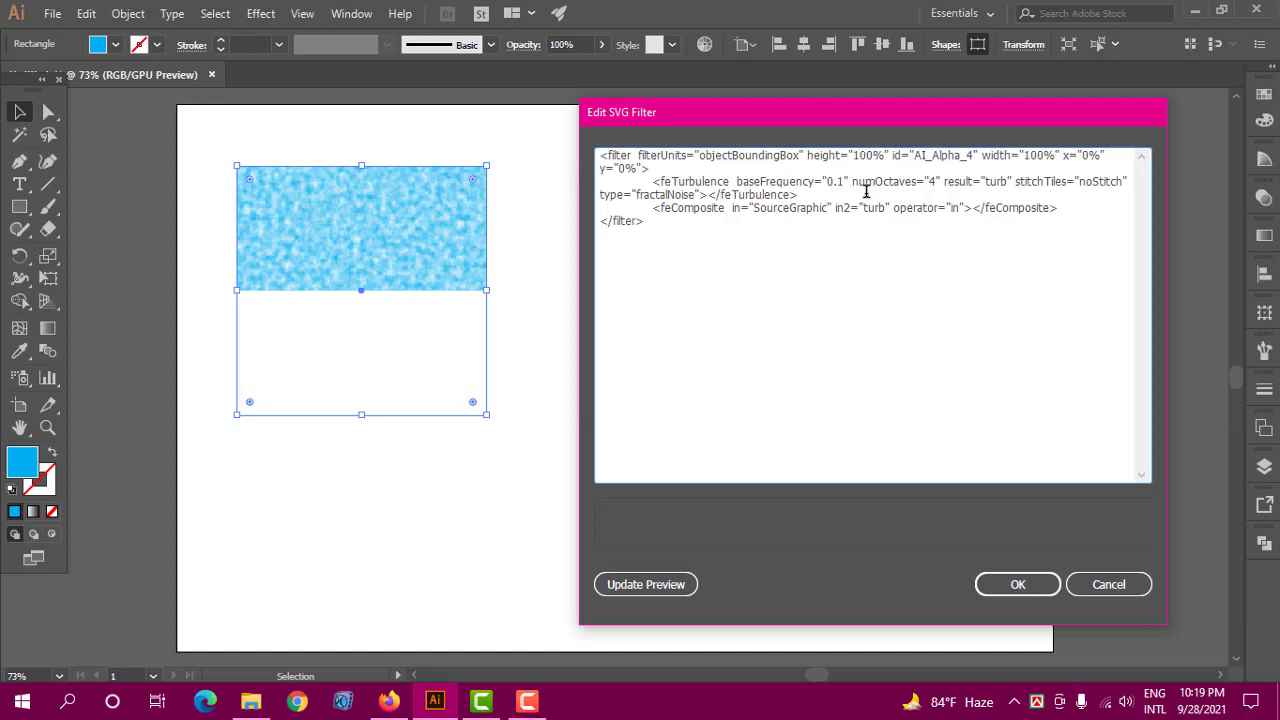
click(650, 585)
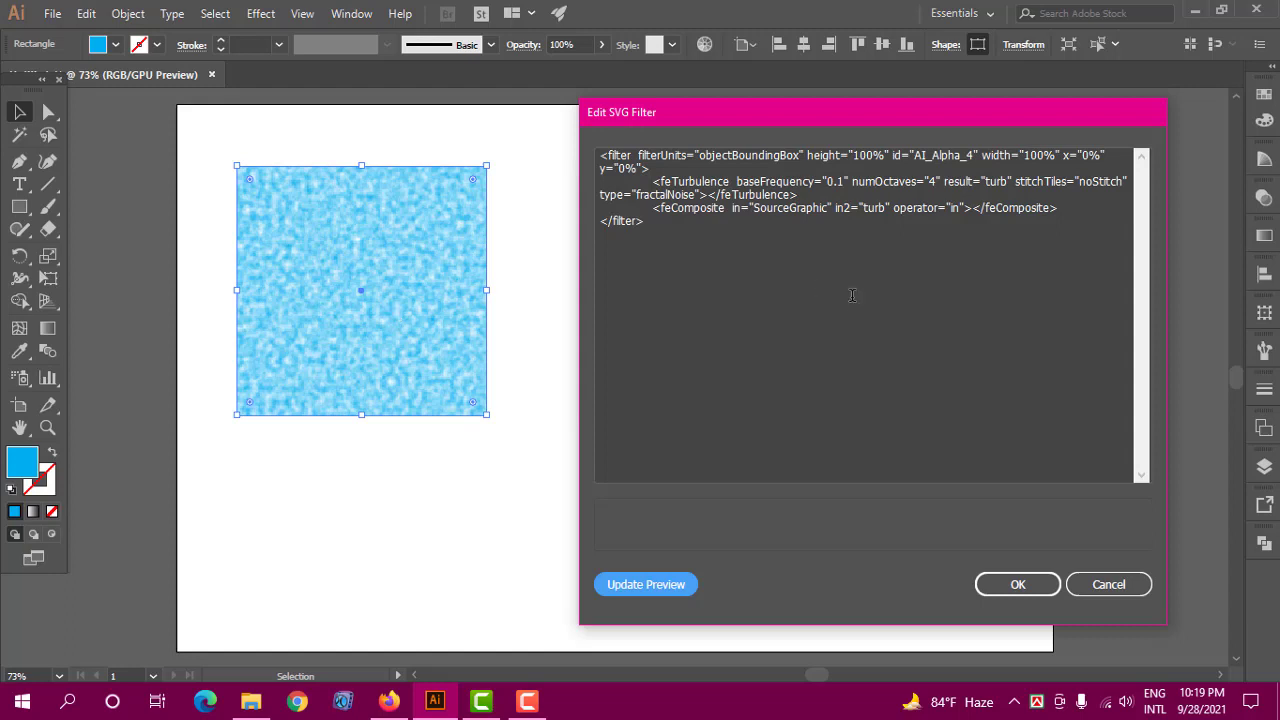
click(1018, 585)
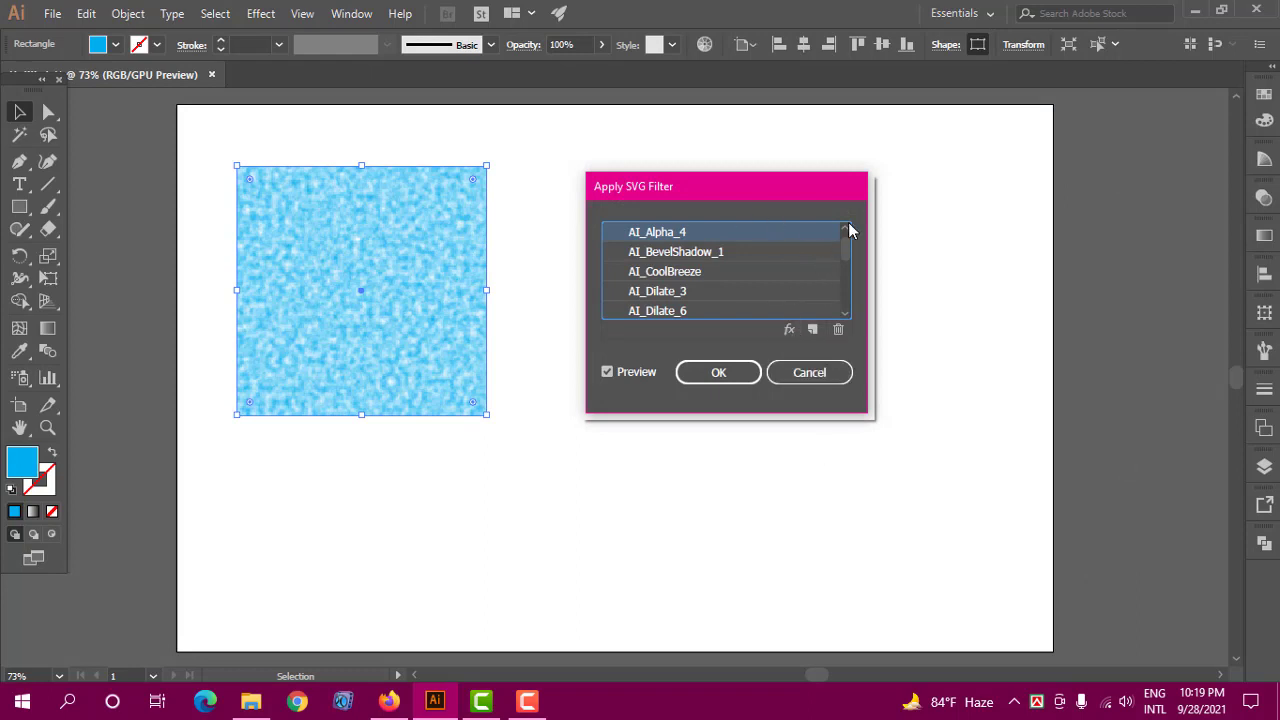
Create a new SVG filter and accept its default code.
drag(846, 251, 846, 300)
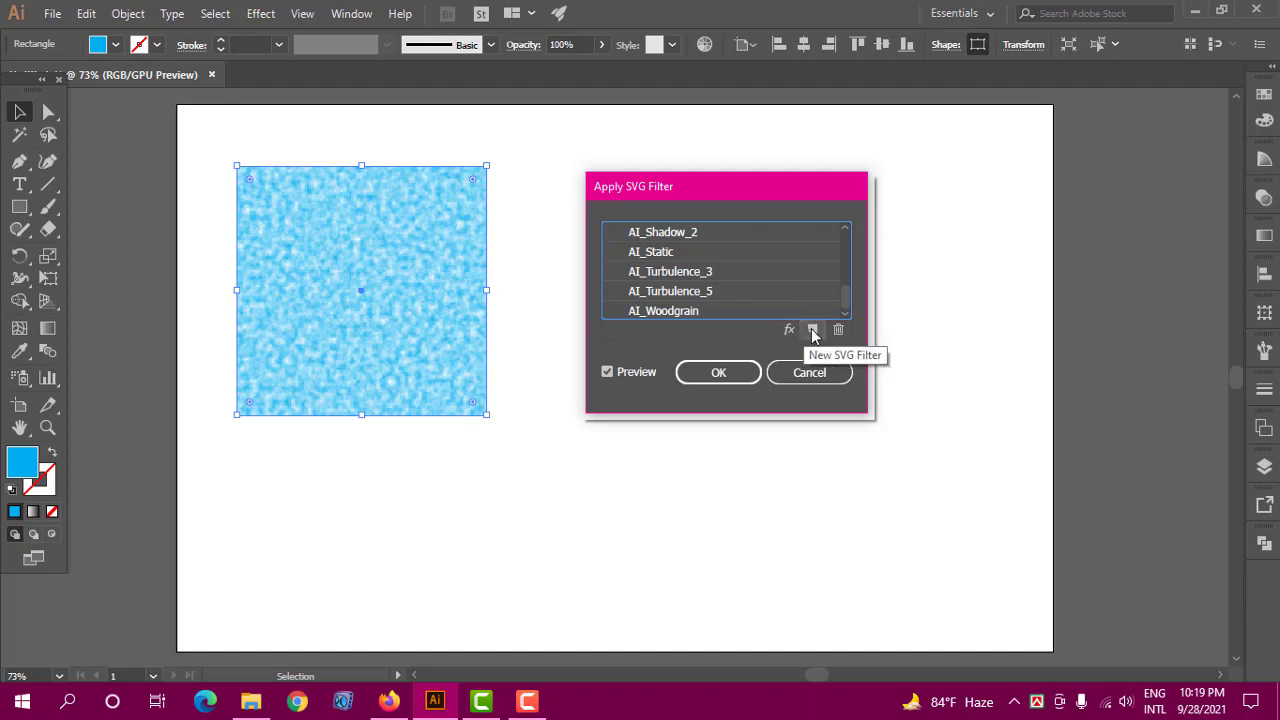
click(814, 331)
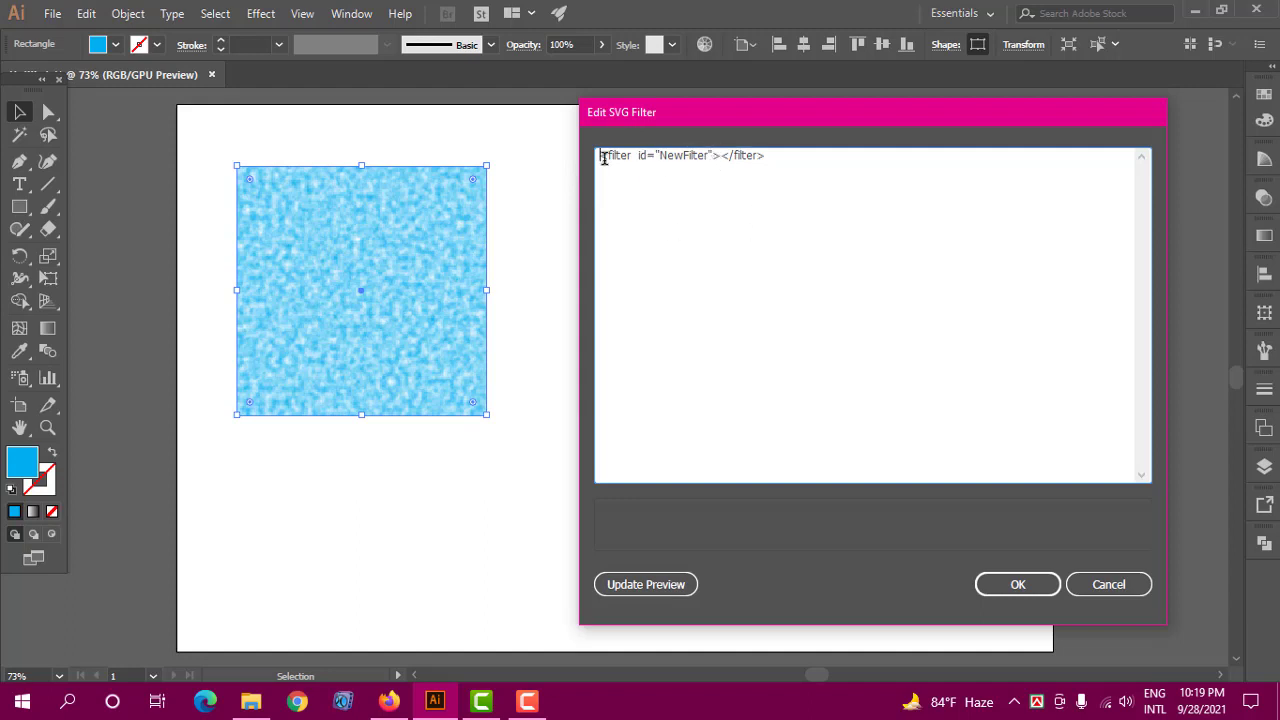
click(720, 156)
click(1017, 590)
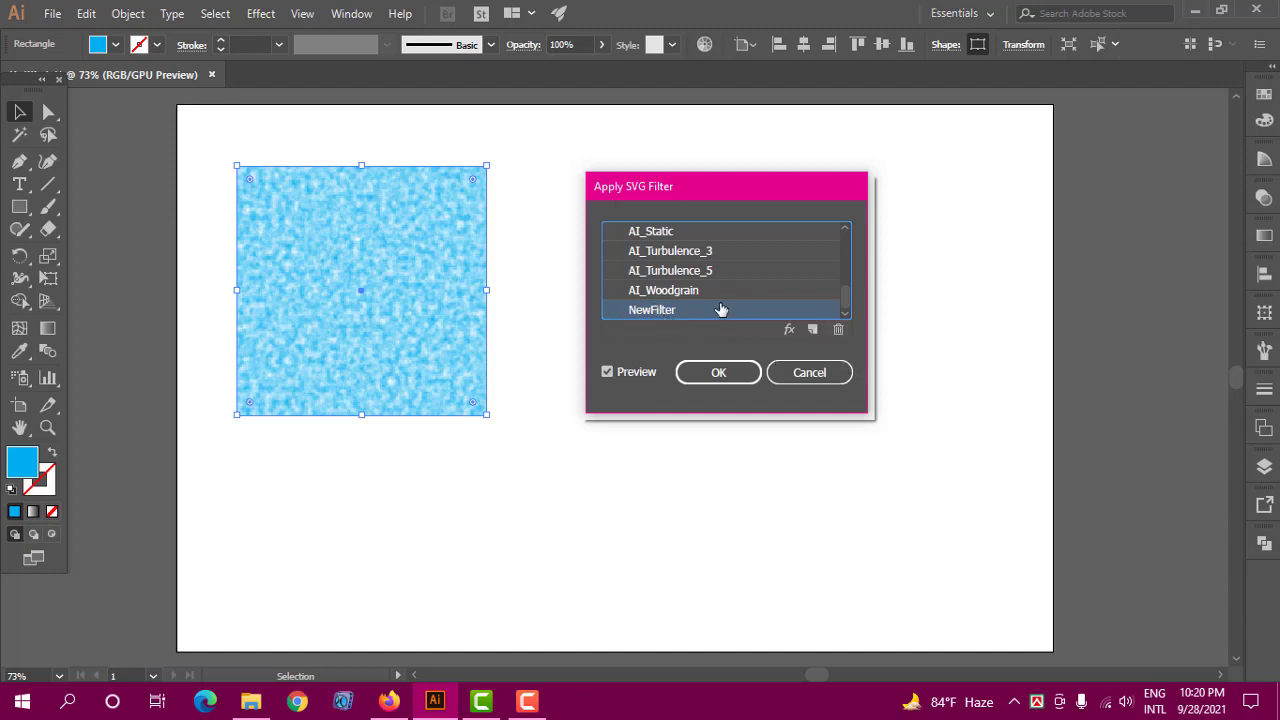
Delete the NewFilter SVG filter, check the remaining filter list and accept the filter settings for the square.
click(838, 330)
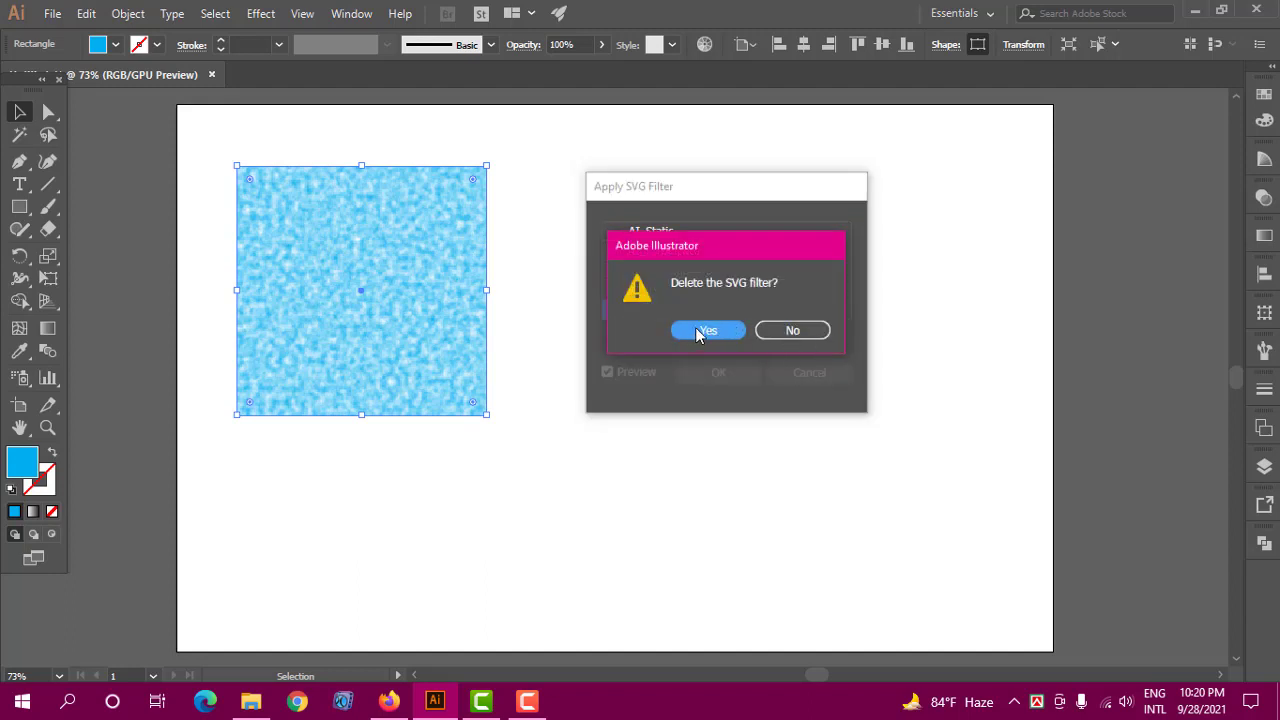
click(697, 331)
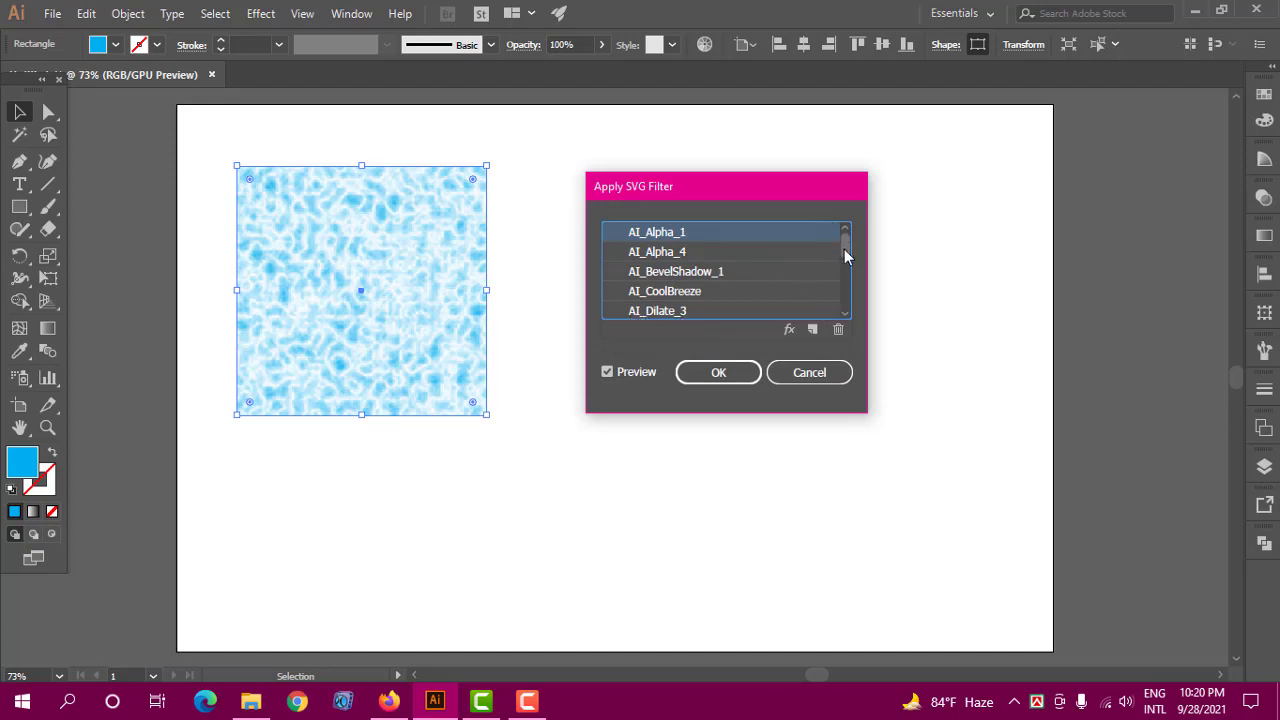
mouse_move(845, 256)
mouse_down()
mouse_move(845, 306)
mouse_move(853, 233)
mouse_up()
drag(848, 248, 846, 302)
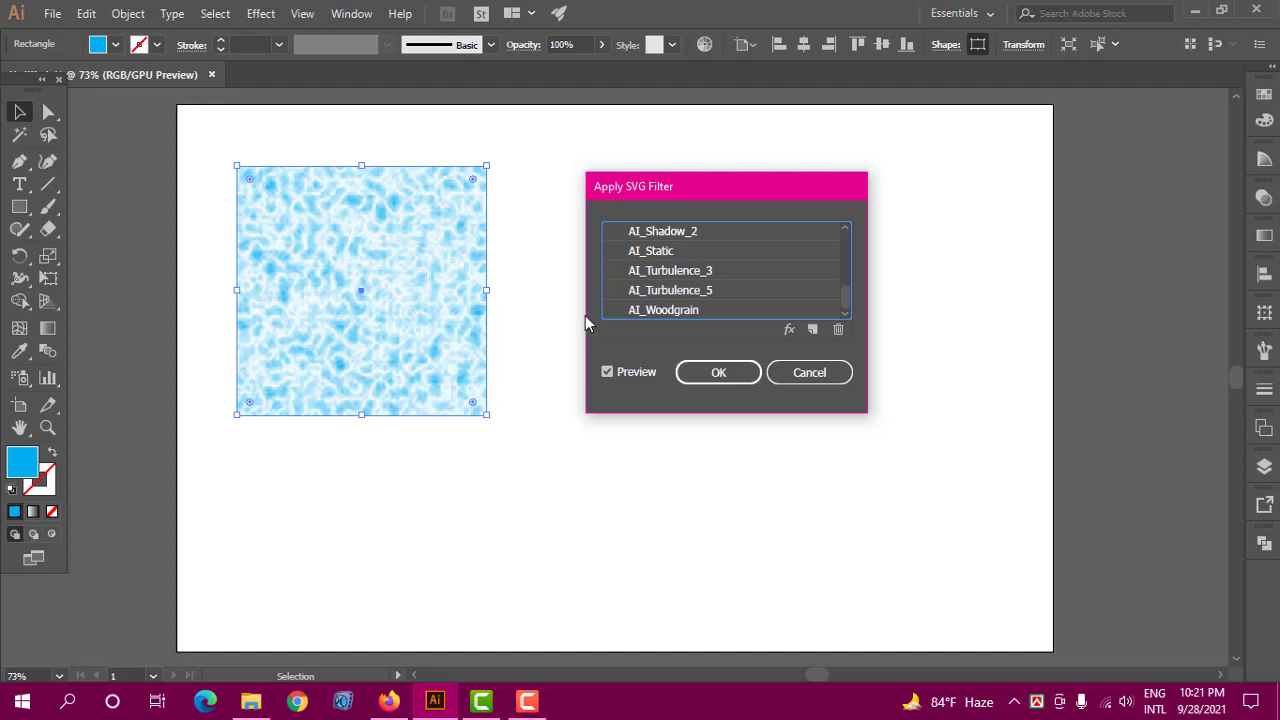
click(719, 374)
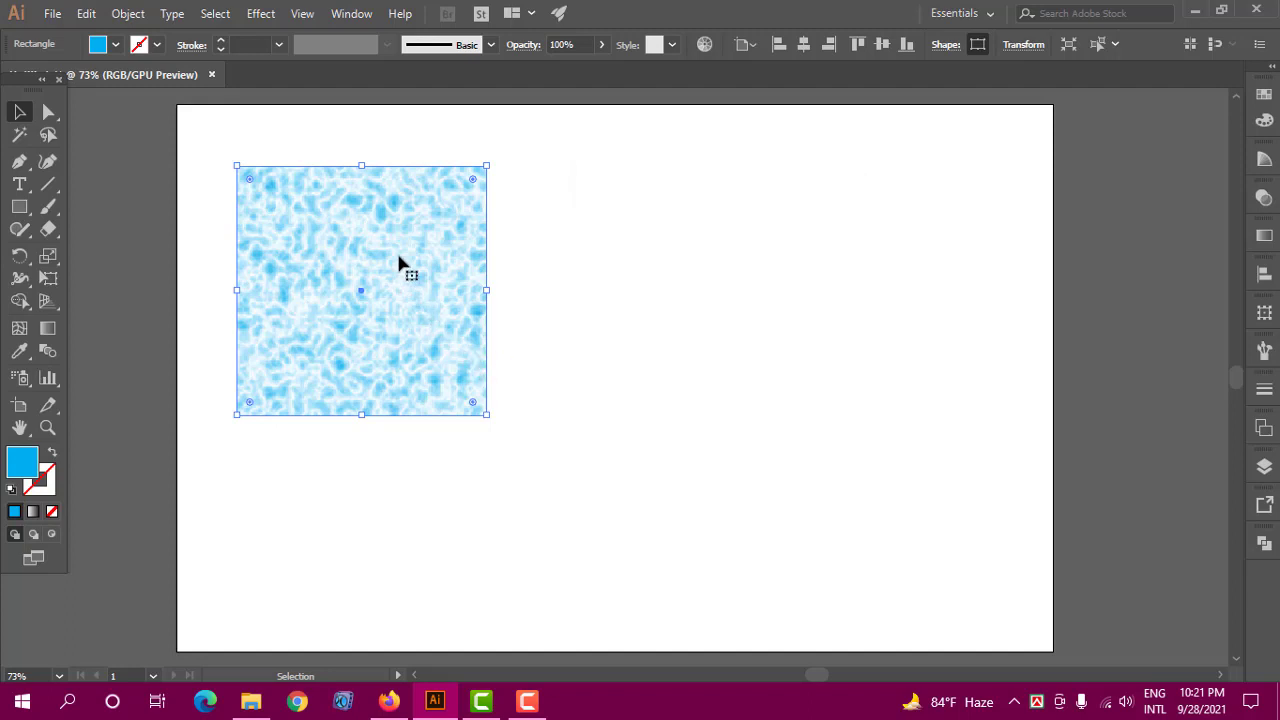
Move the filtered square slightly upward and to the right on the artboard.
mouse_move(381, 236)
mouse_down()
mouse_move(391, 208)
mouse_move(381, 233)
mouse_up()
drag(377, 279, 380, 262)
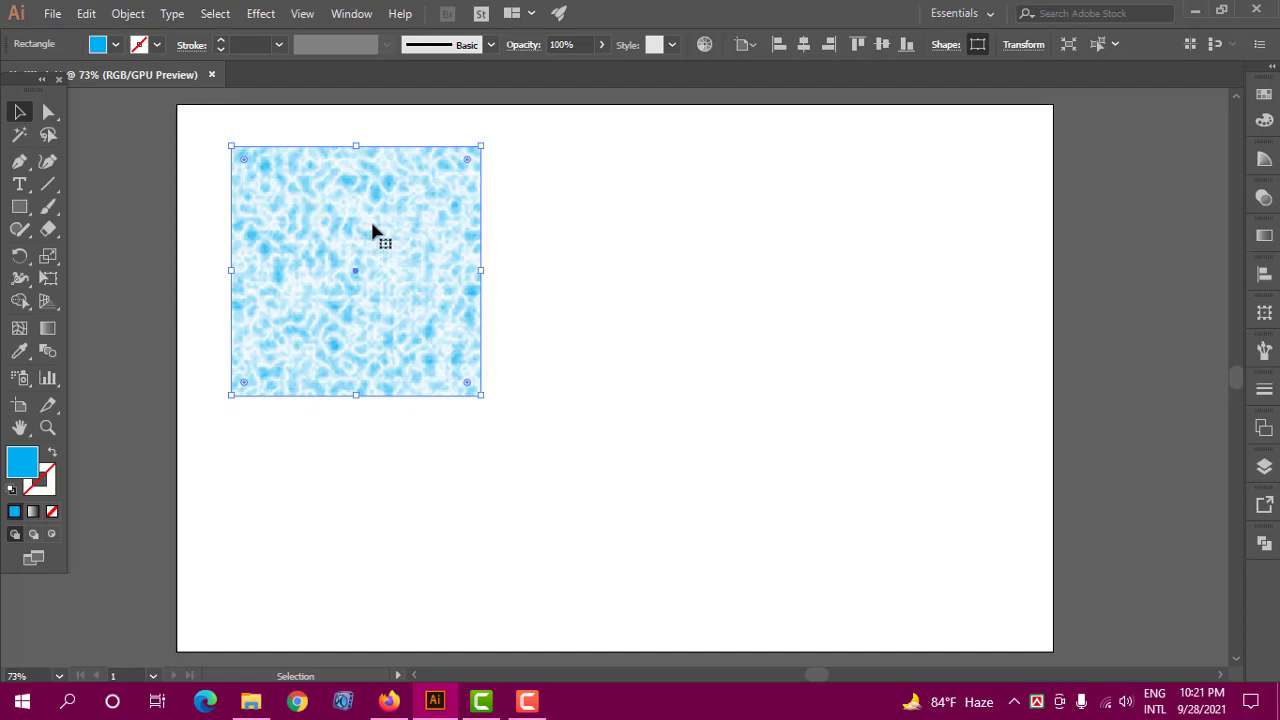
drag(371, 229, 395, 238)
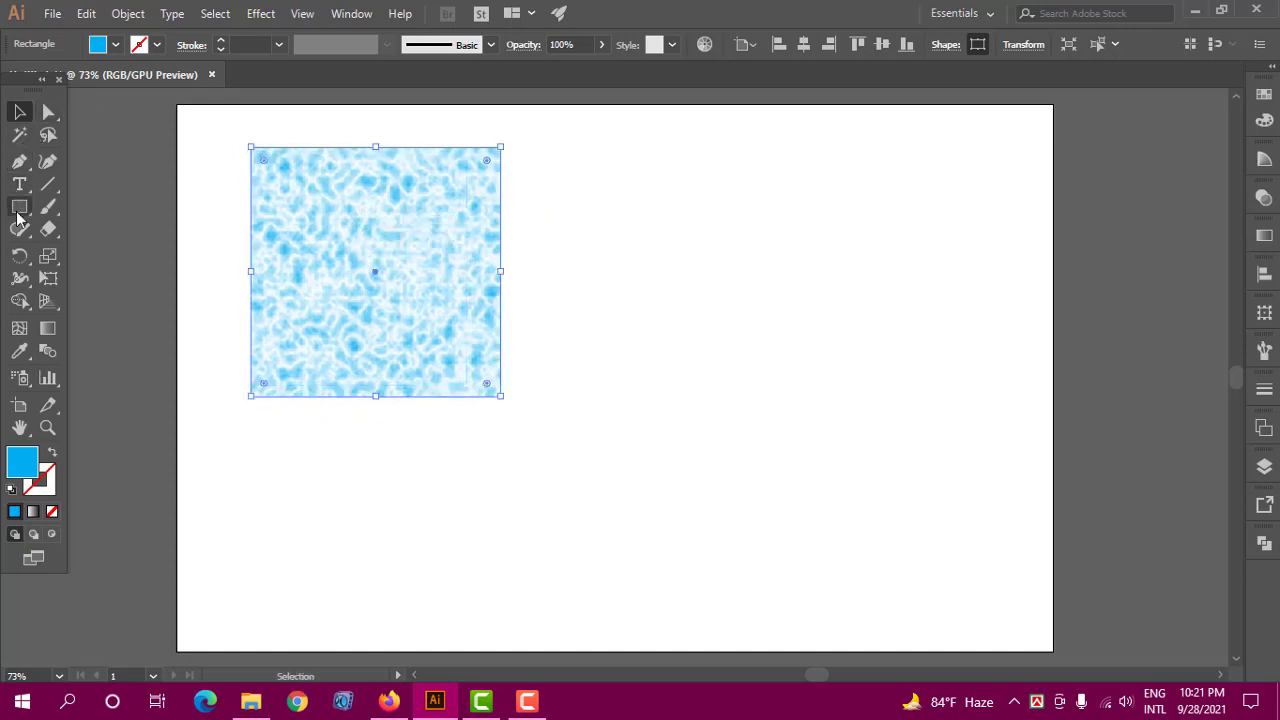
Draw a tall blue rectangle to the right of the filtered square and apply the AI_Static SVG filter to it.
drag(19, 207, 62, 210)
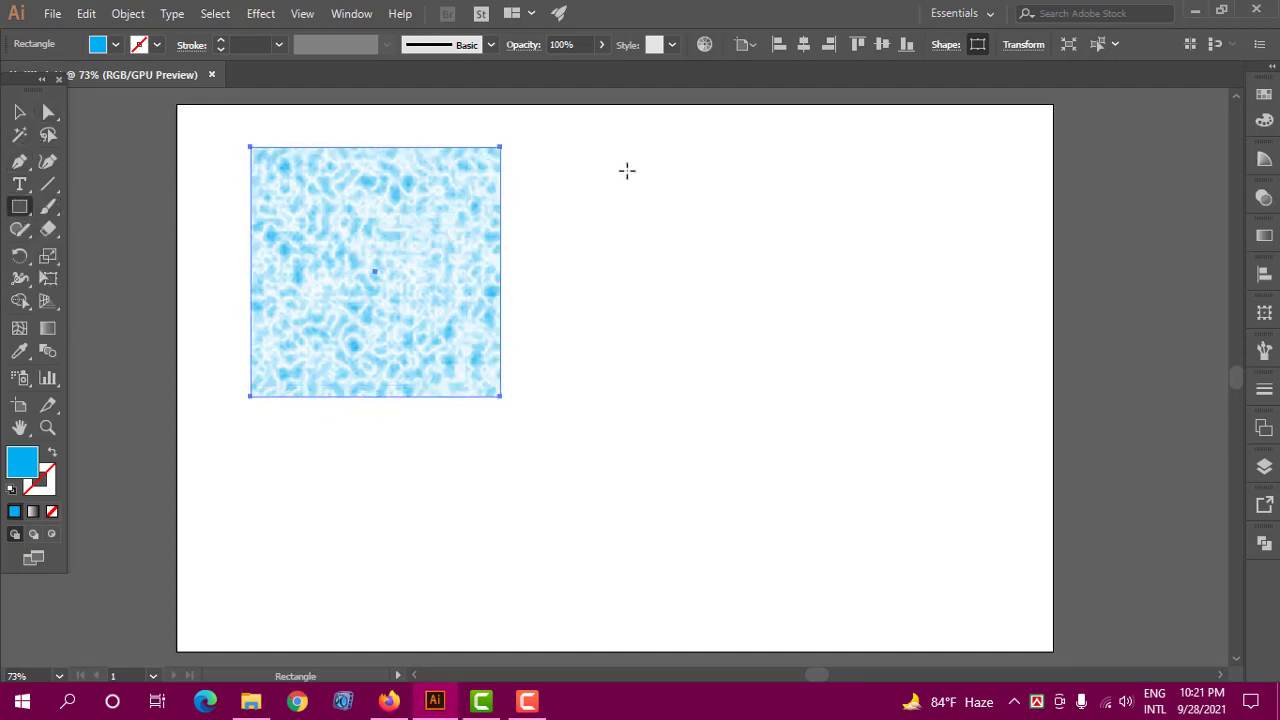
mouse_move(580, 148)
mouse_down()
mouse_move(766, 397)
mouse_move(787, 402)
mouse_up()
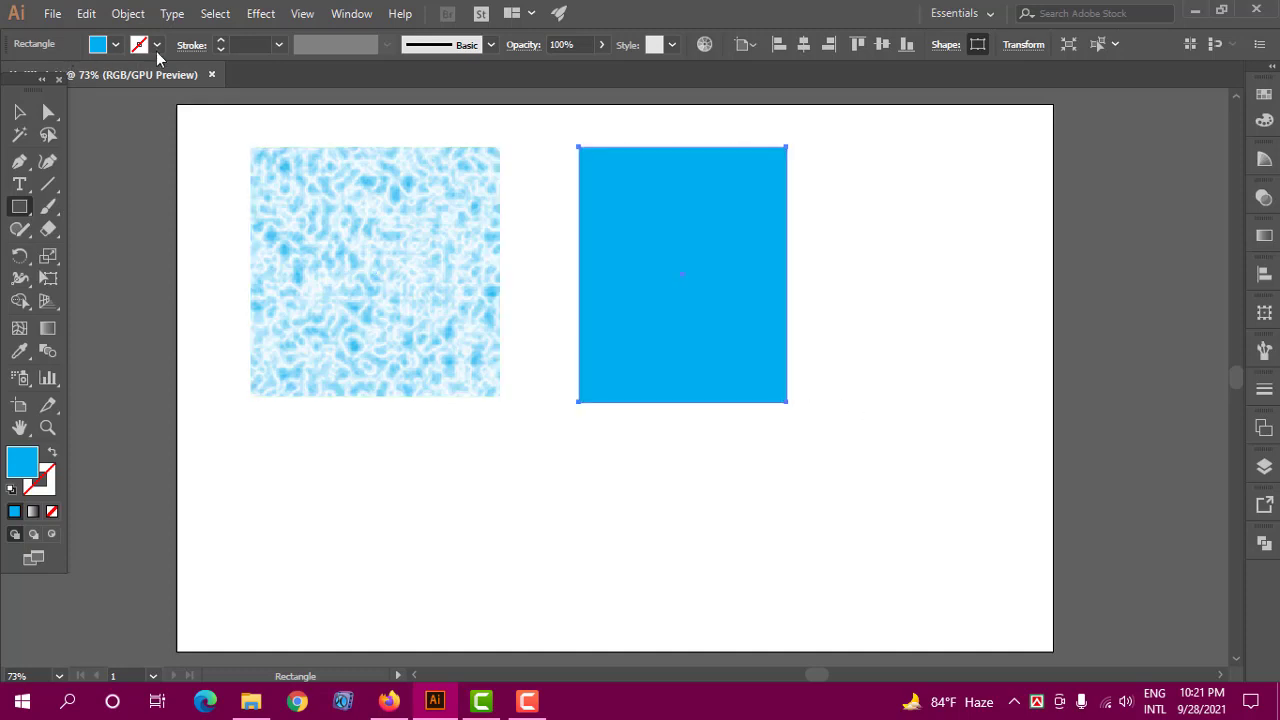
click(261, 16)
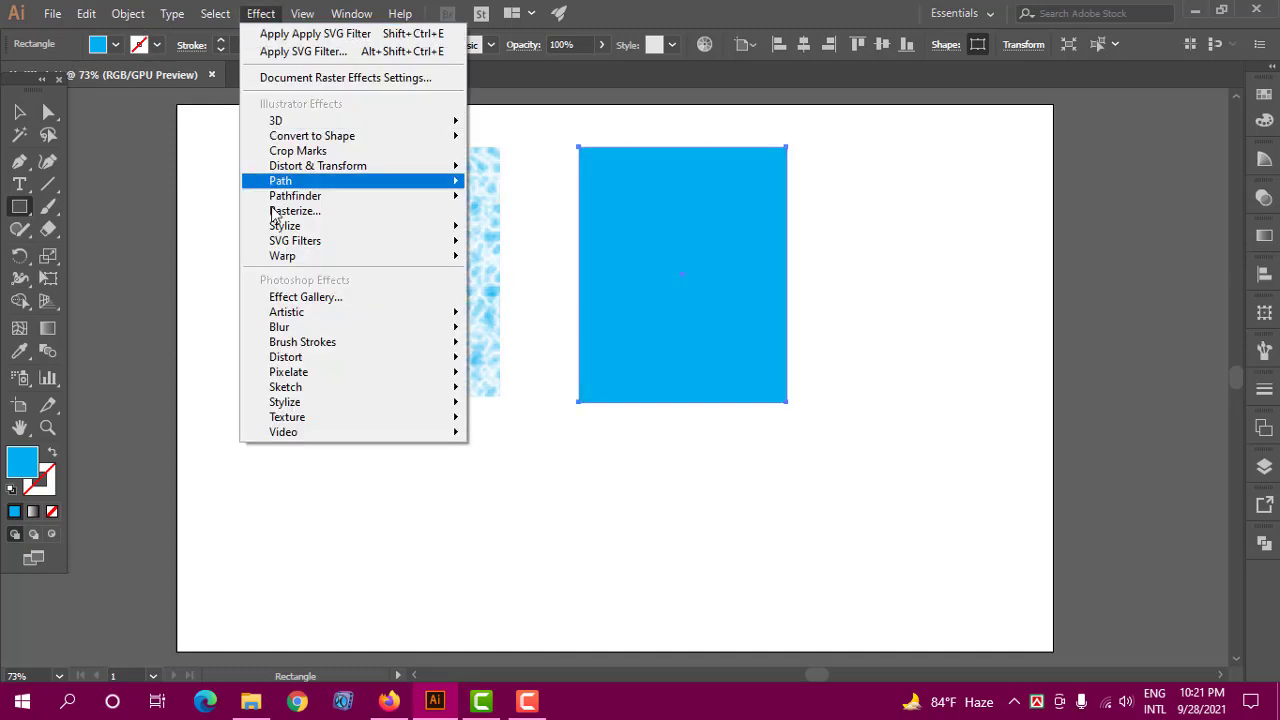
mouse_move(422, 244)
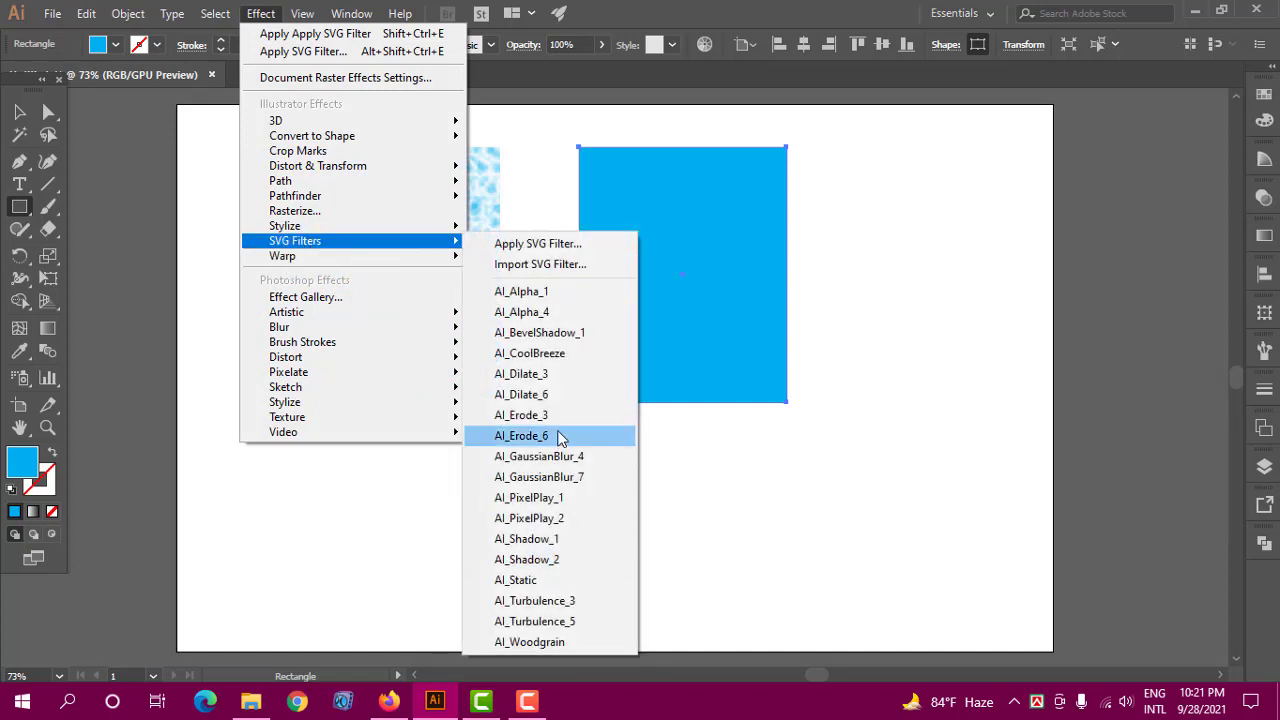
click(520, 586)
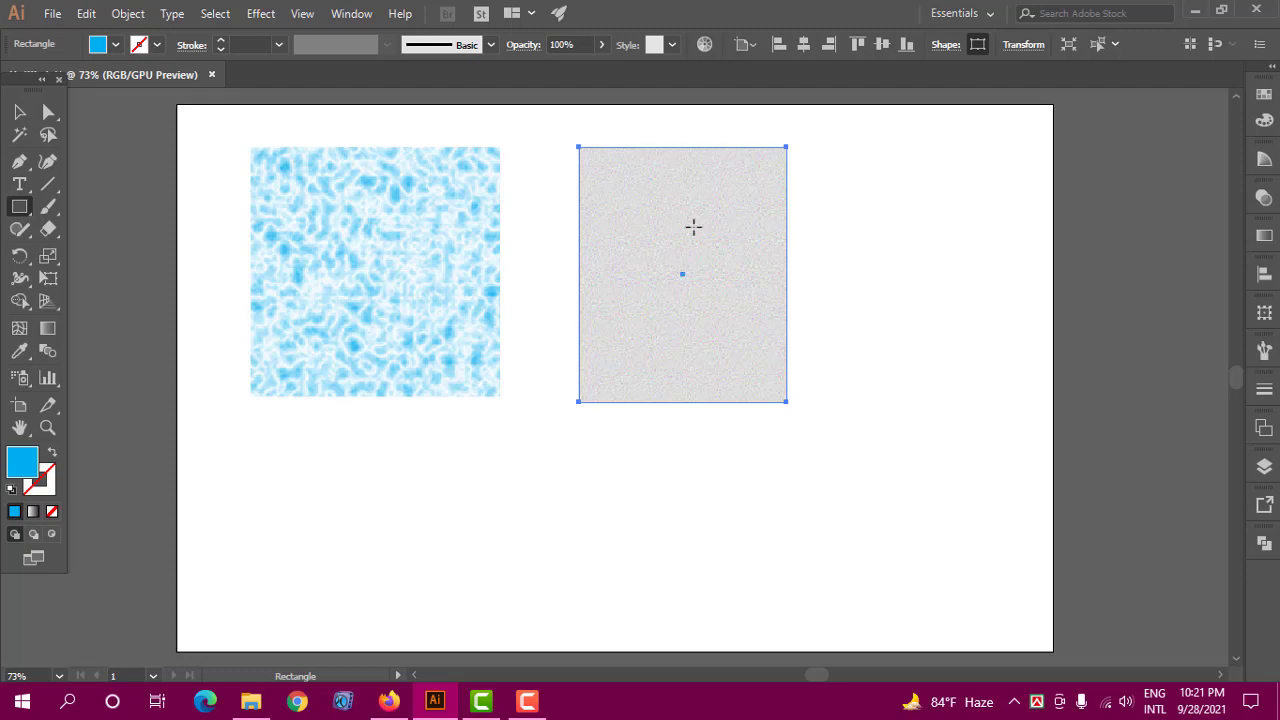
Select both filtered shapes and move them together toward the middle of the artboard.
click(26, 118)
drag(238, 128, 843, 496)
drag(747, 253, 781, 325)
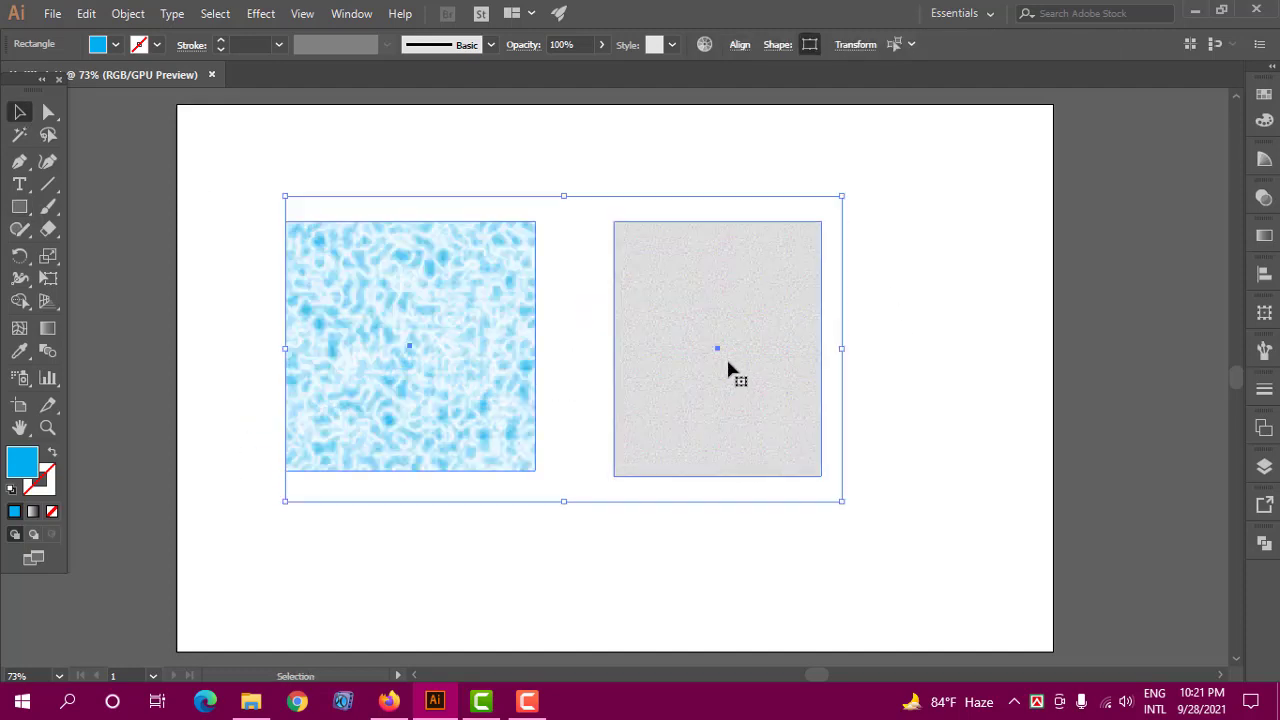
click(256, 16)
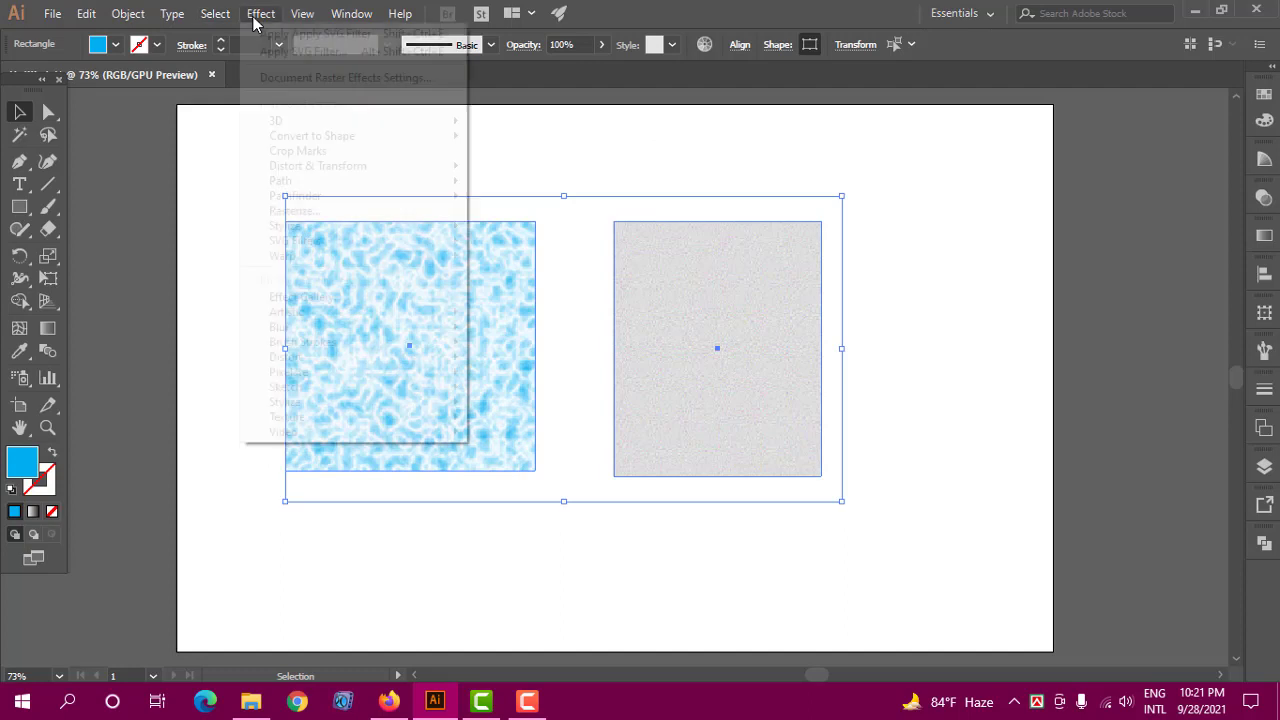
mouse_move(302, 260)
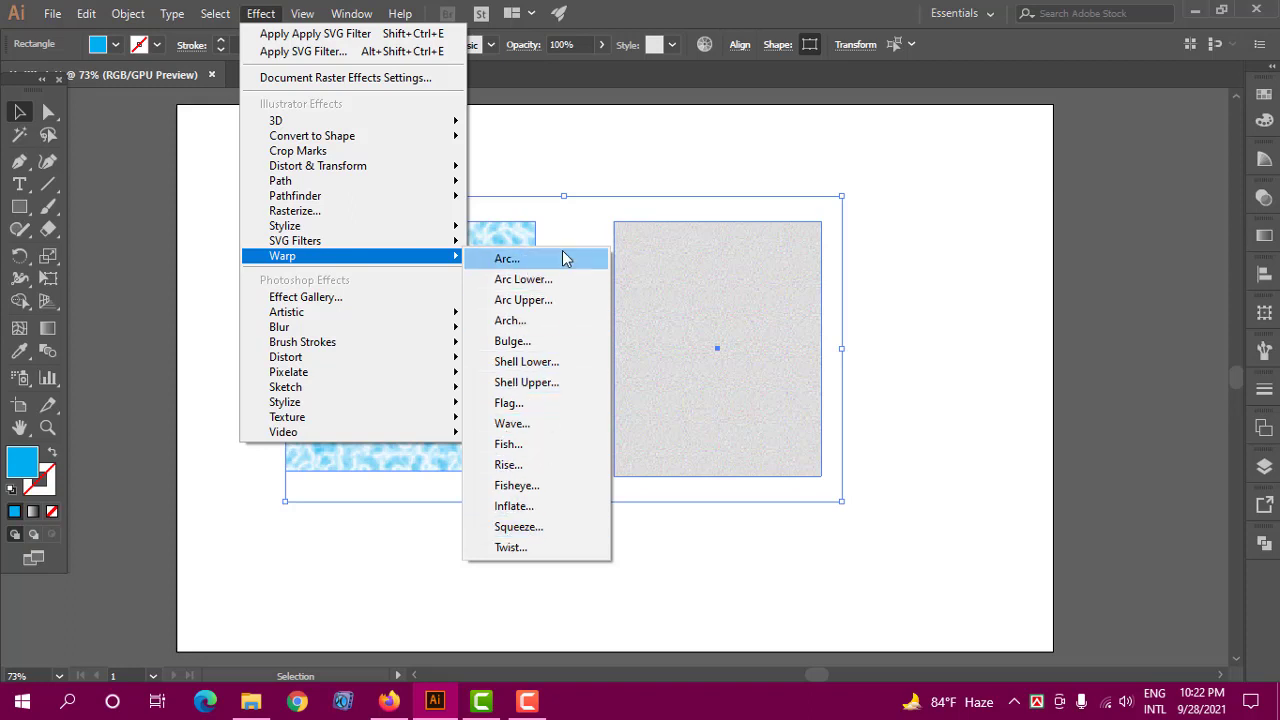
click(563, 165)
drag(670, 432, 720, 455)
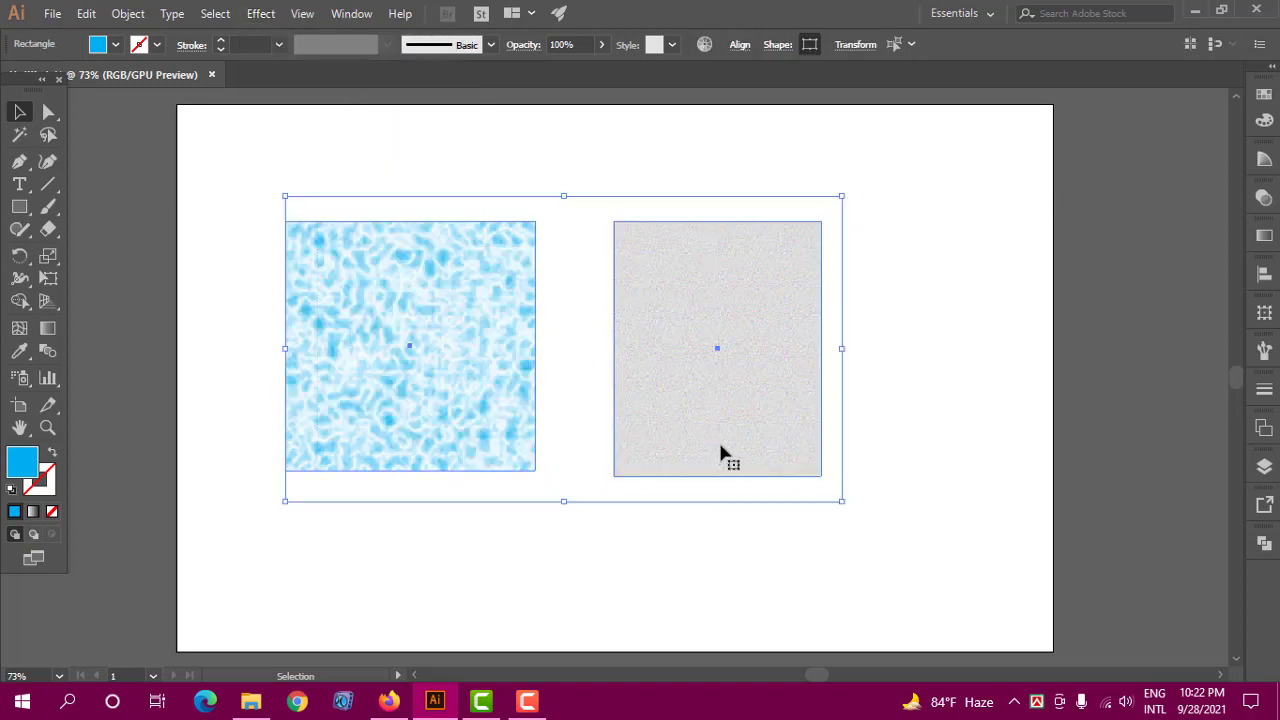
Delete both filtered shapes and draw a wide, thin blue rectangle in the upper left of the artboard.
key(Delete)
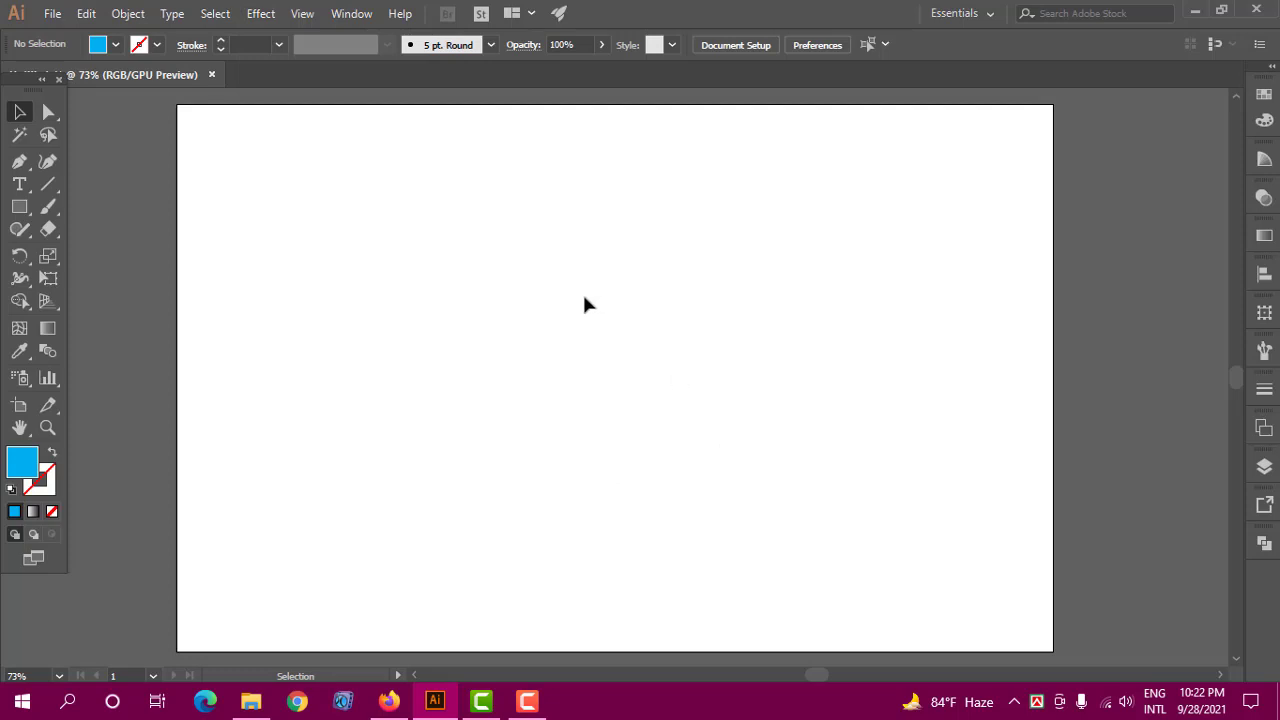
click(19, 206)
drag(257, 161, 470, 186)
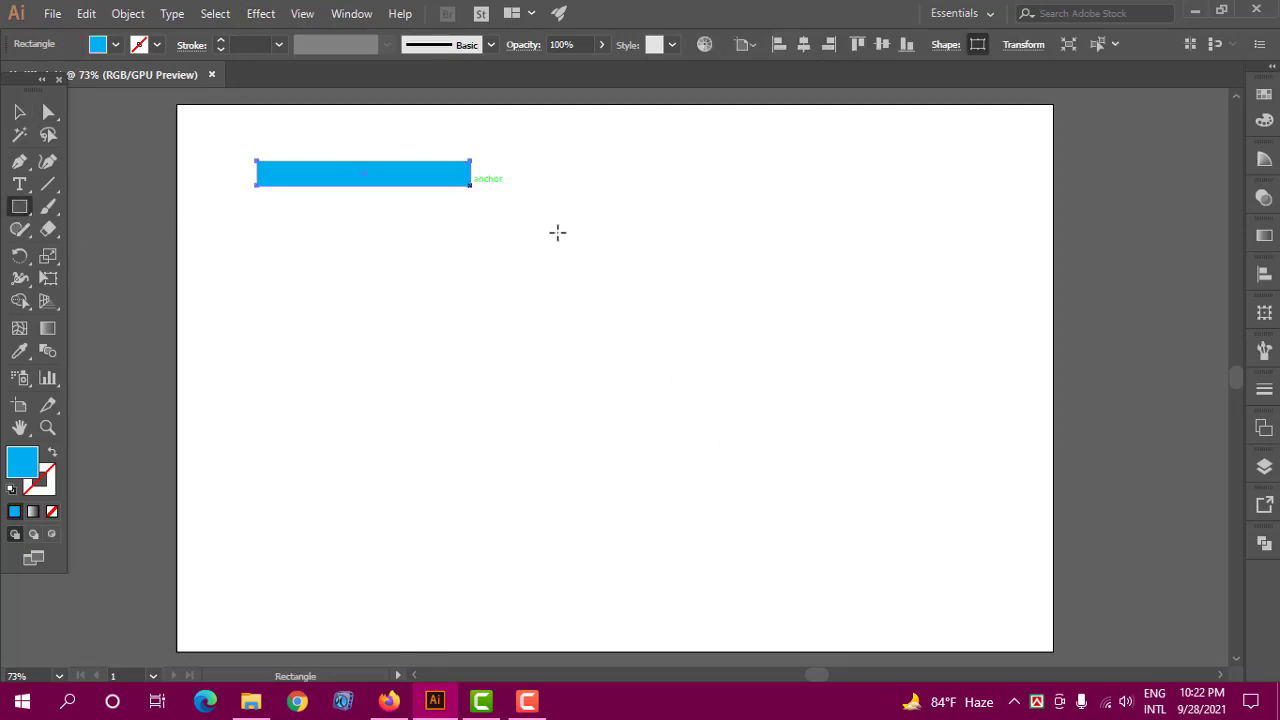
Try an Arc warp on the thin rectangle, look through the available warp styles and keep Arc.
click(252, 18)
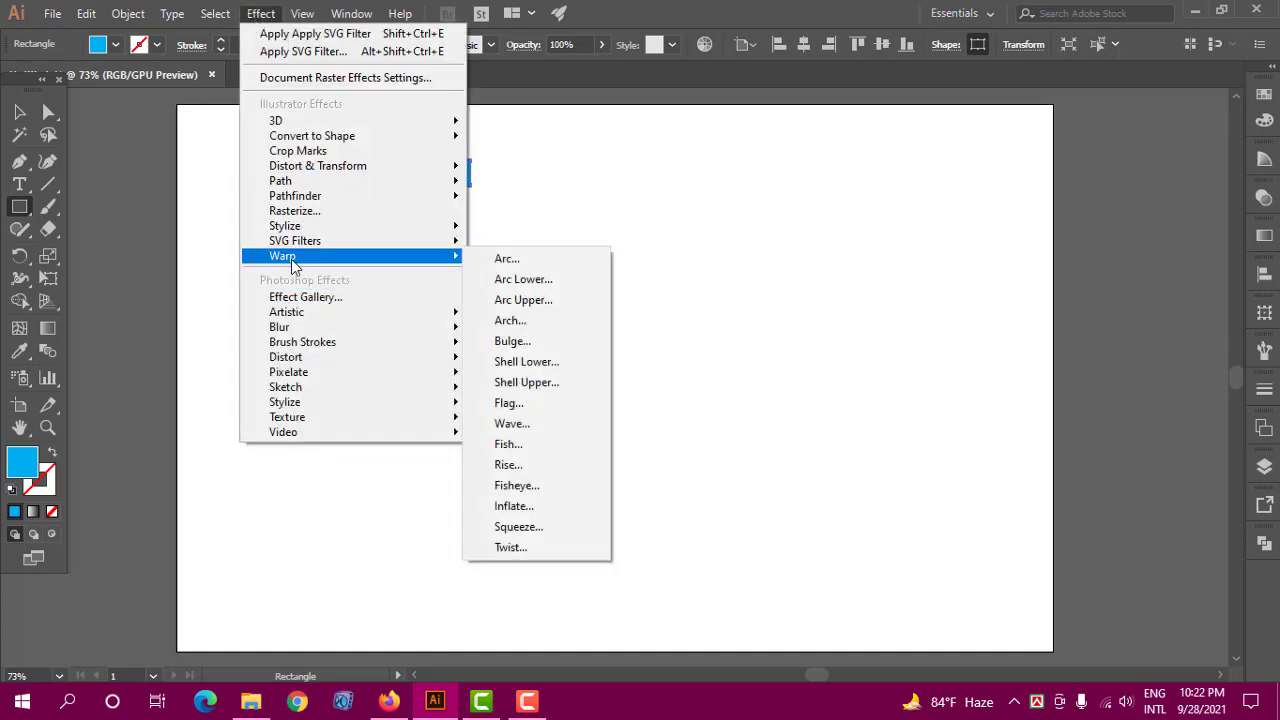
click(528, 262)
drag(856, 146, 746, 162)
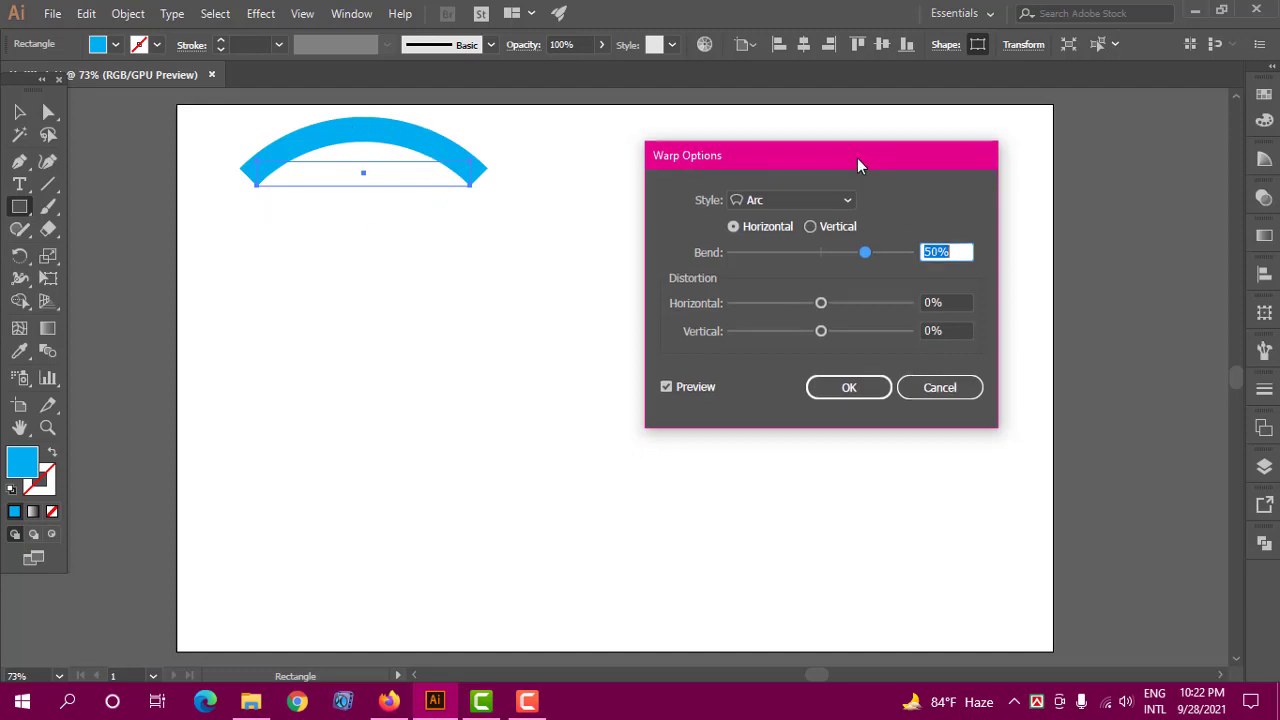
drag(857, 158, 846, 134)
click(810, 176)
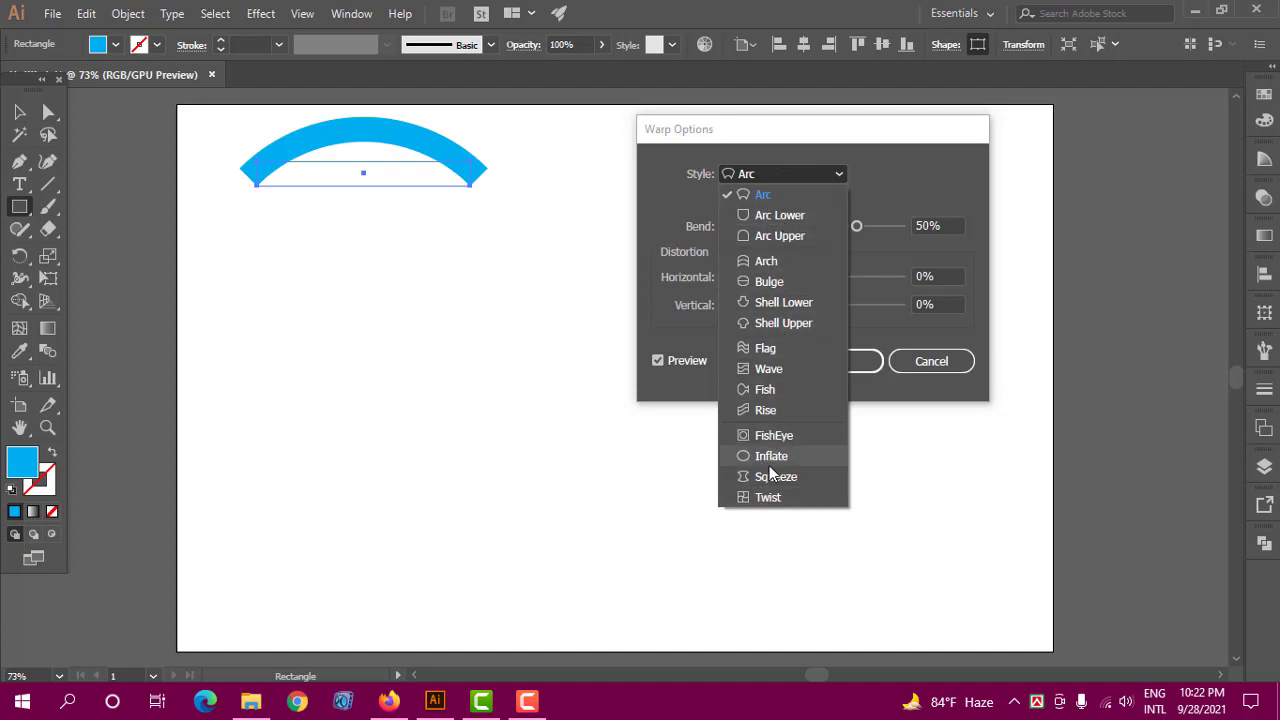
click(764, 196)
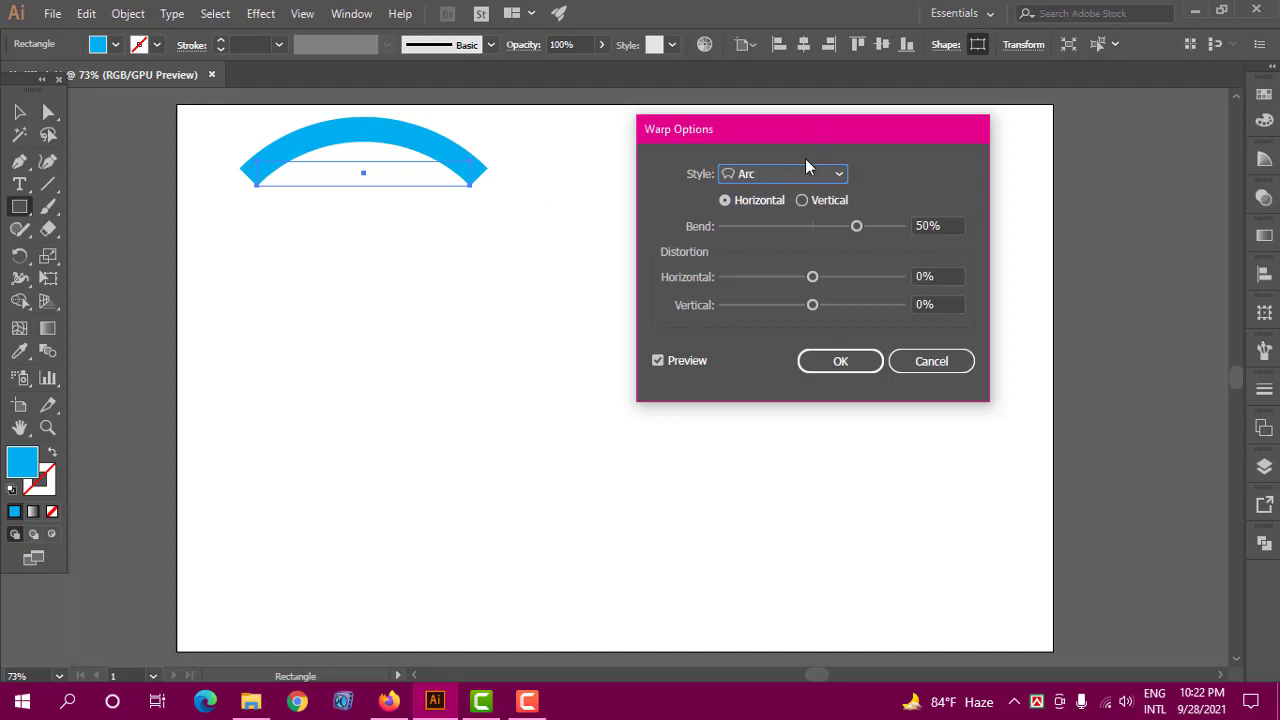
drag(805, 130, 787, 178)
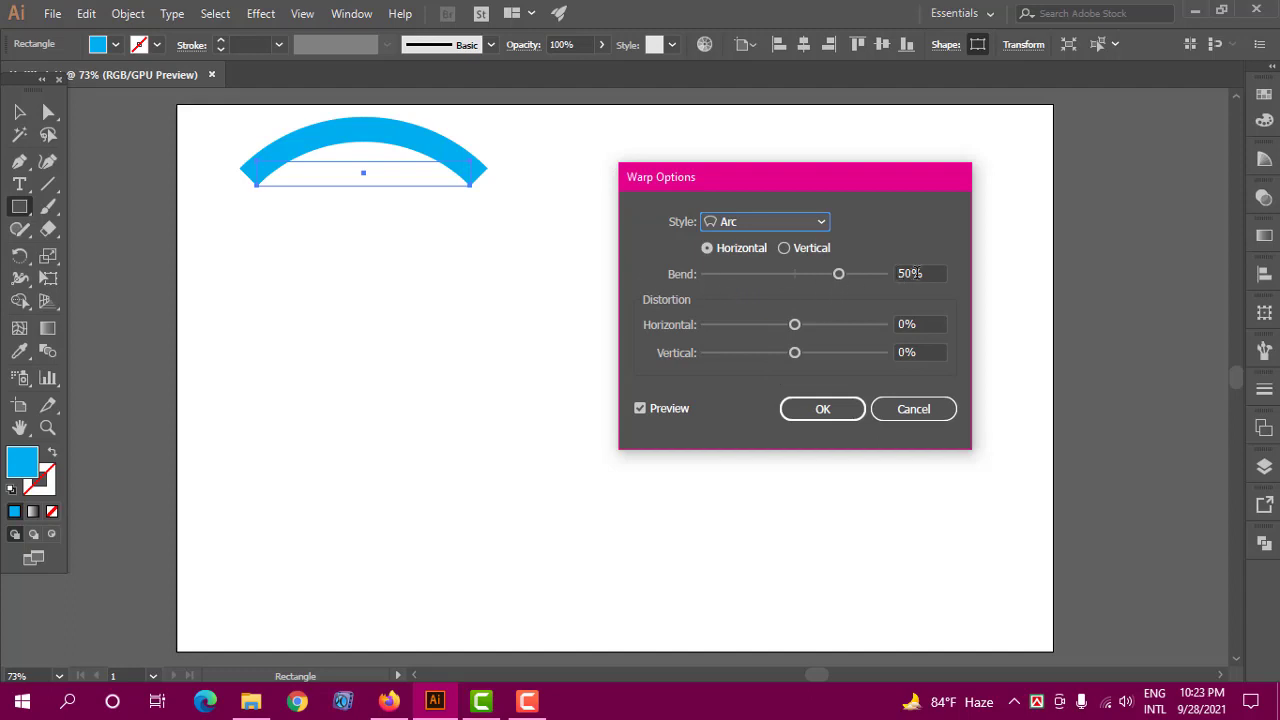
Try different Bend amounts for the Arc warp, including -48% and 35%, and set it to 59%.
drag(838, 274, 792, 278)
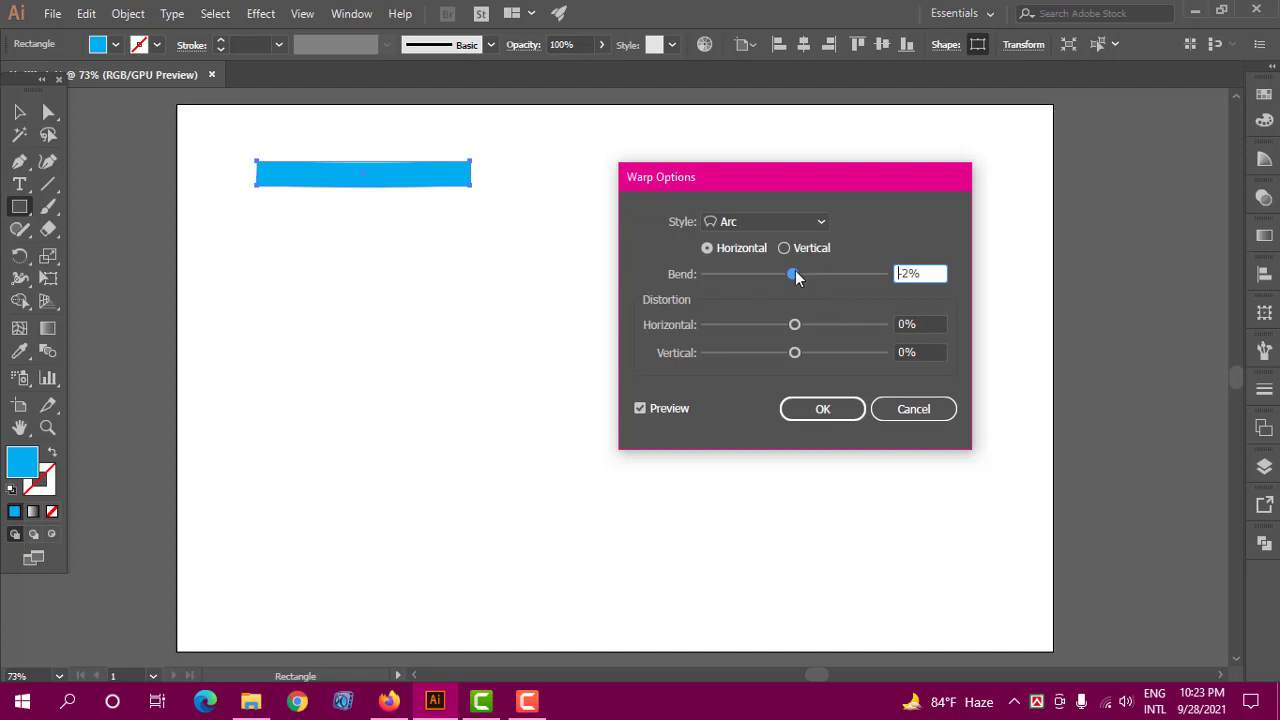
drag(793, 277, 753, 282)
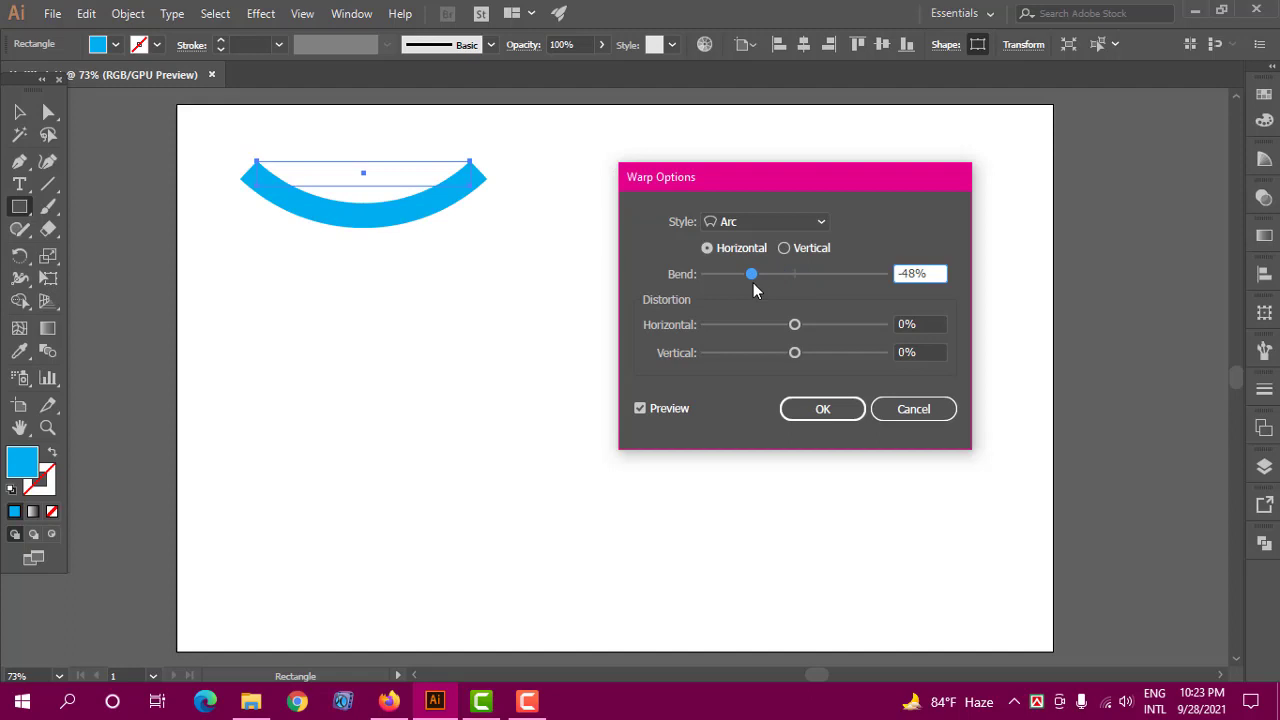
drag(753, 282, 826, 287)
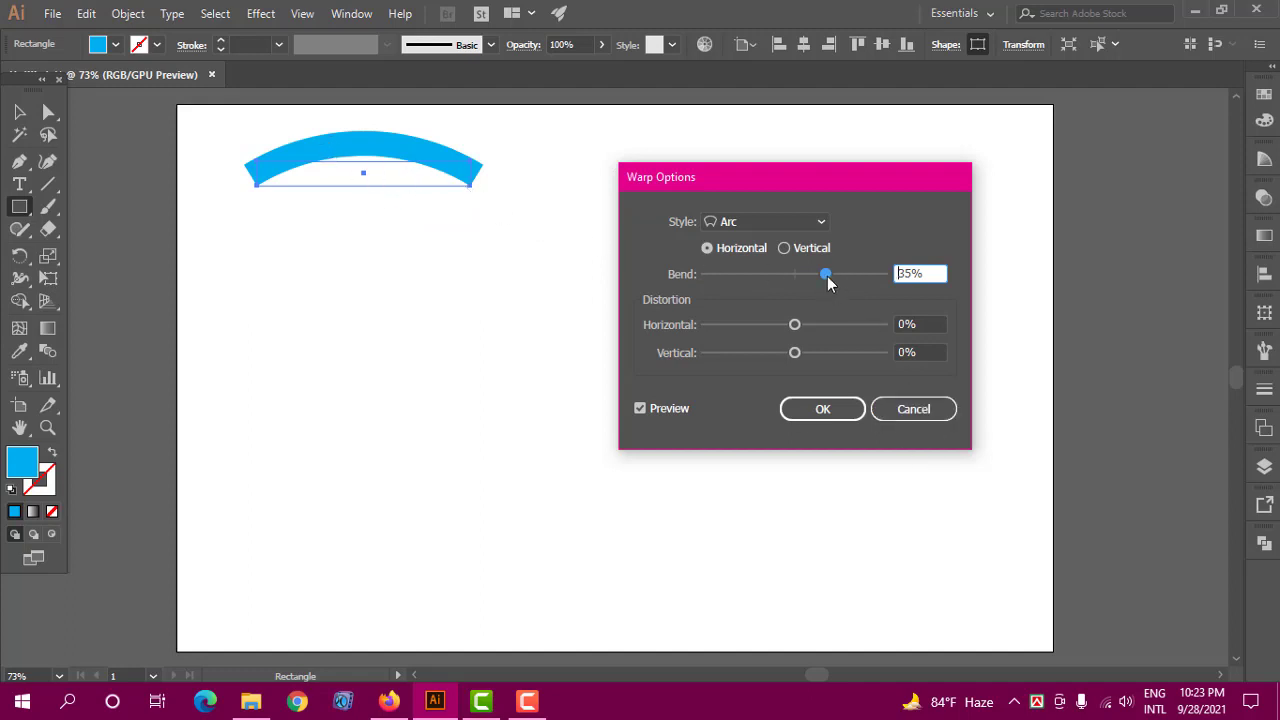
drag(827, 277, 848, 281)
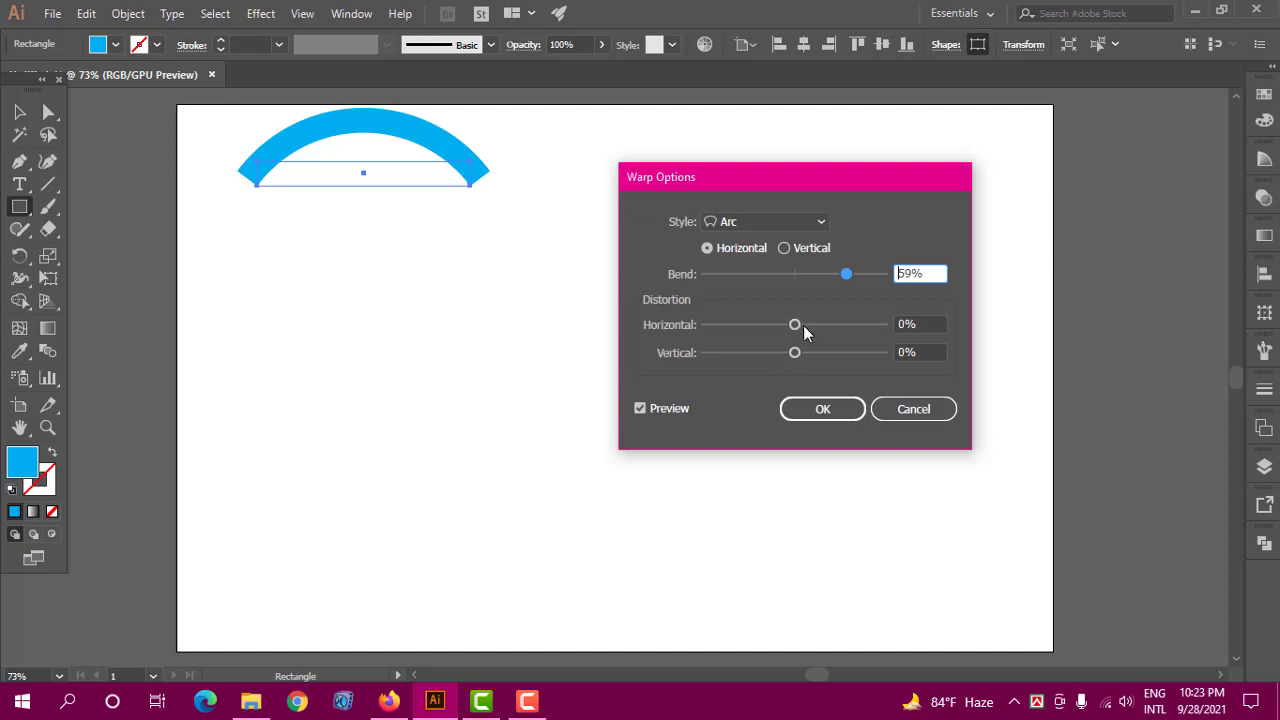
Try horizontal distortions of 57% and 3%, vertical distortion of 2% and the Vertical orientation, and cancel the warp.
drag(797, 326, 846, 328)
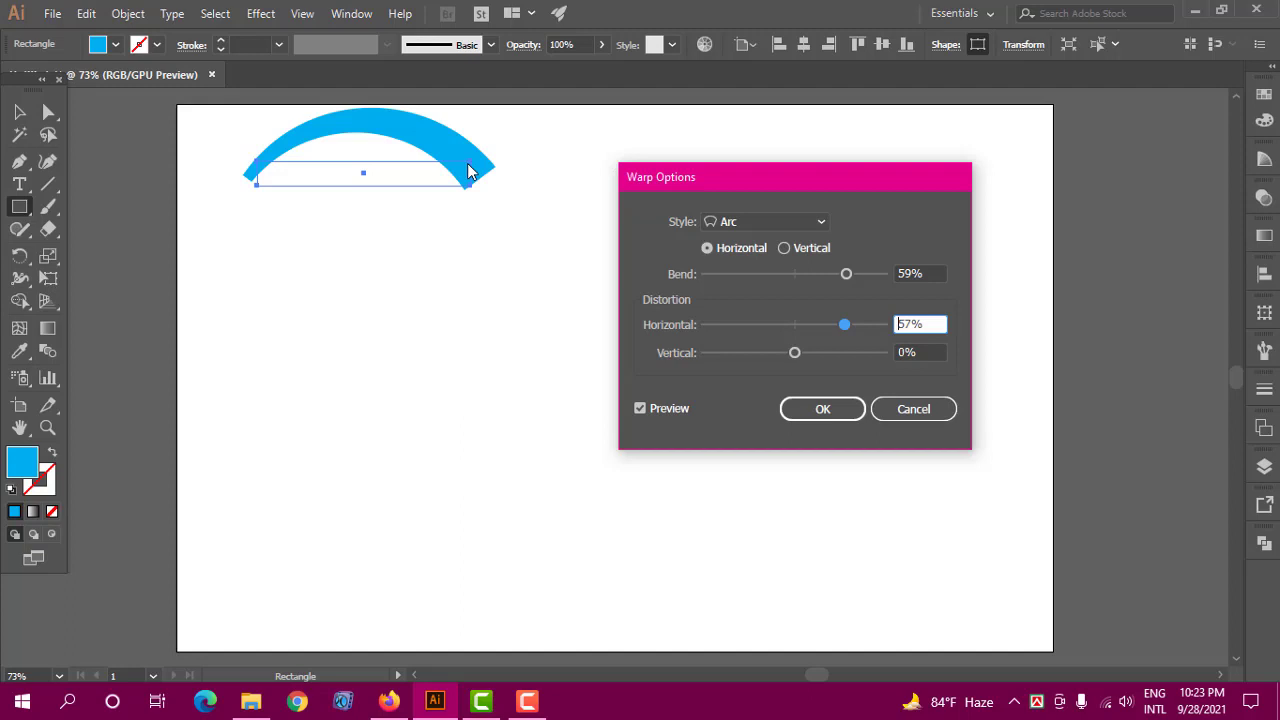
click(797, 325)
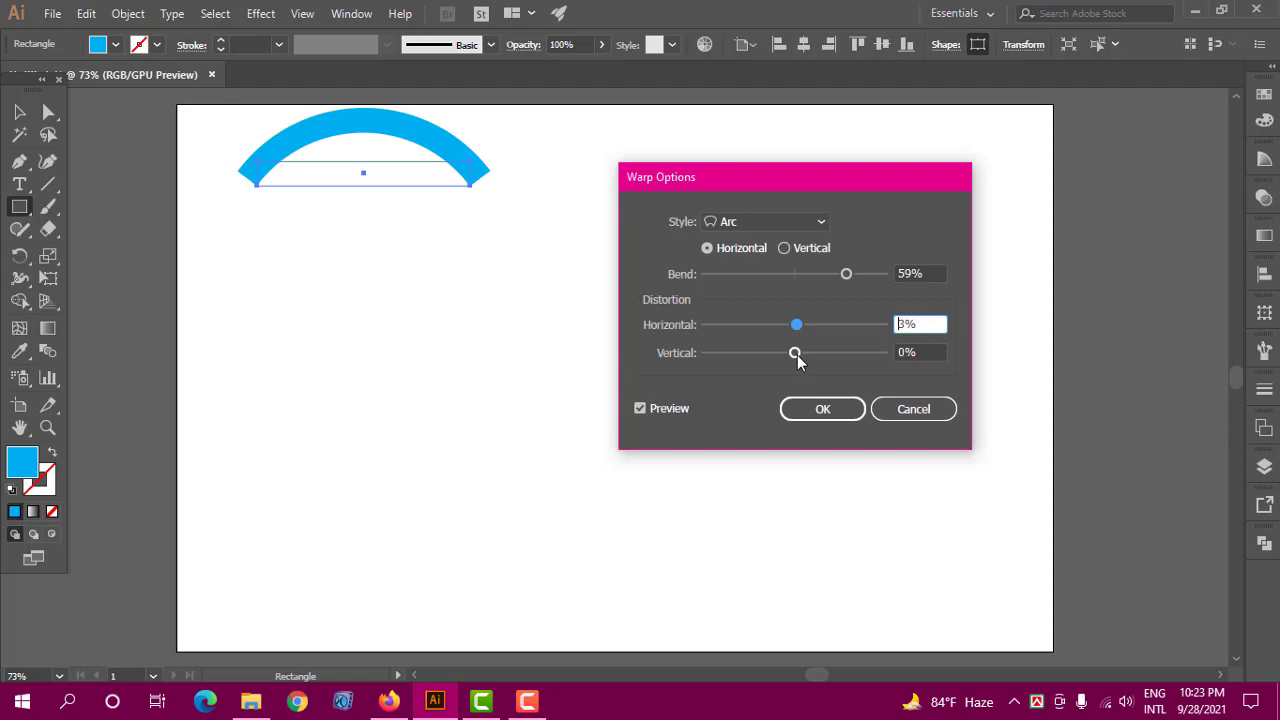
mouse_move(797, 355)
mouse_down()
mouse_move(819, 359)
mouse_move(780, 351)
mouse_move(861, 358)
mouse_move(782, 367)
mouse_move(795, 356)
mouse_up()
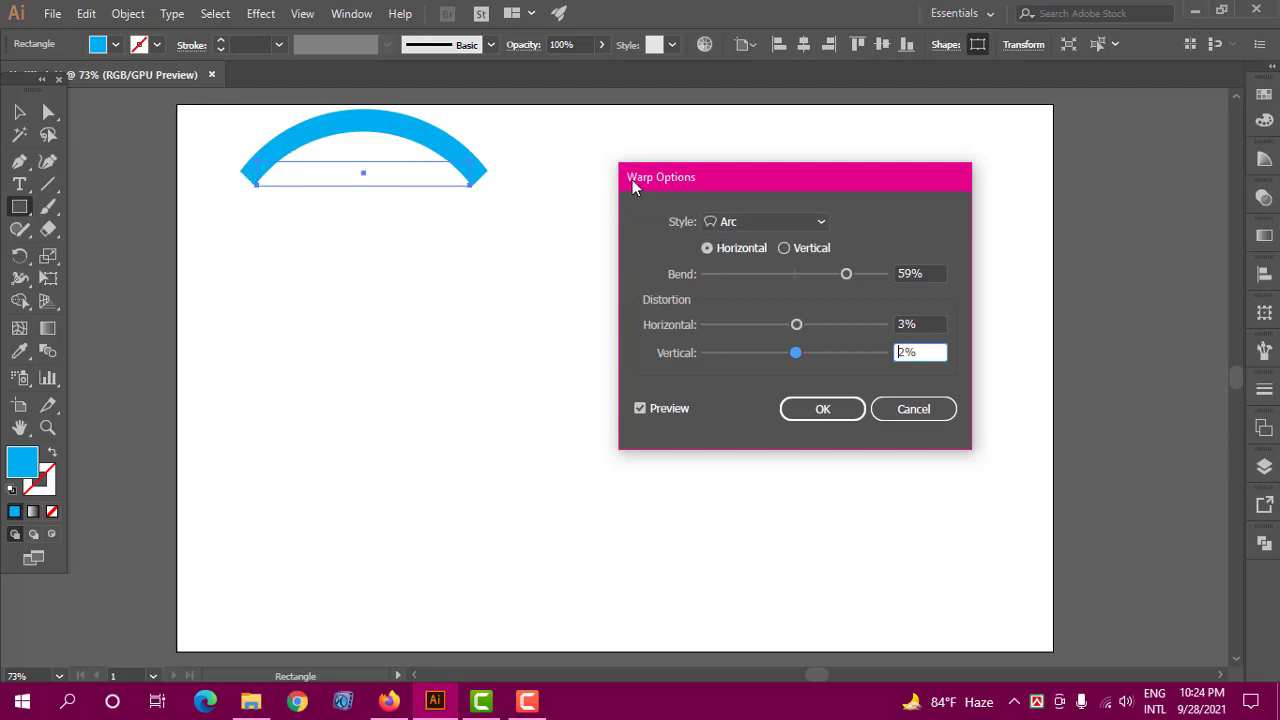
click(786, 248)
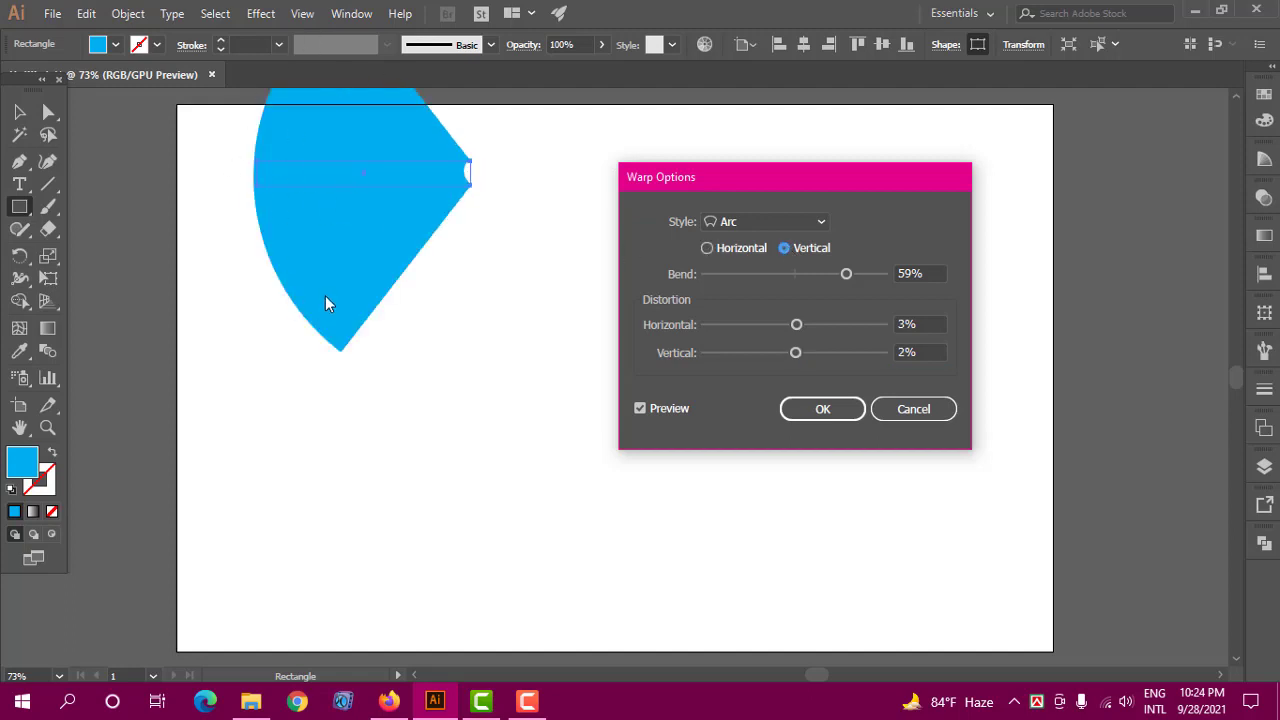
click(934, 412)
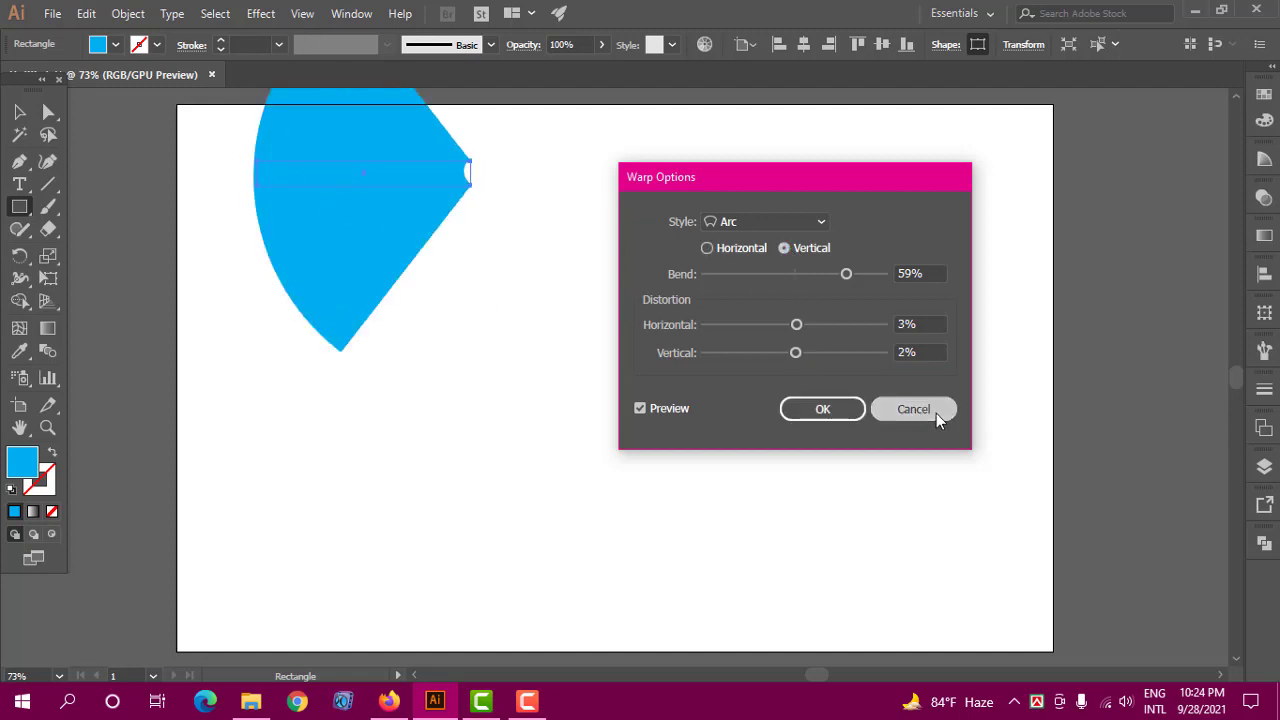
Move the thin rectangle lower on the artboard and preview an Arc warp on it in Vertical and Horizontal orientation.
key(v)
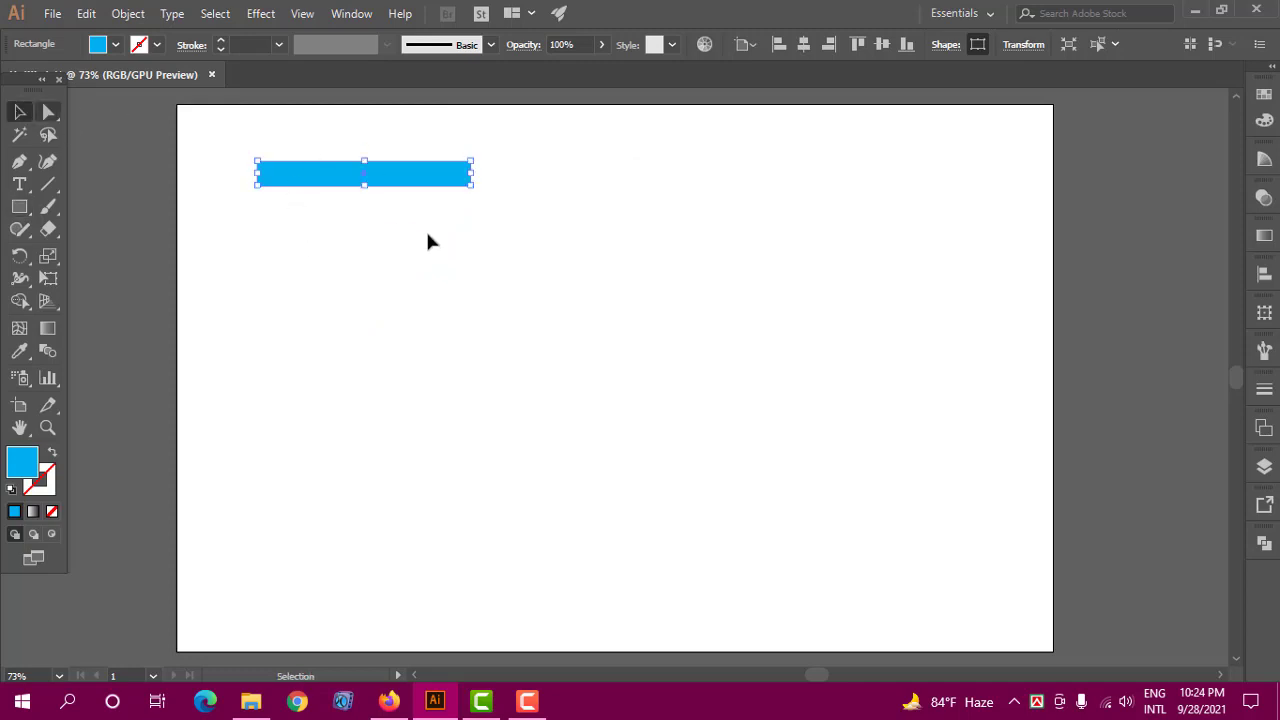
drag(412, 175, 429, 269)
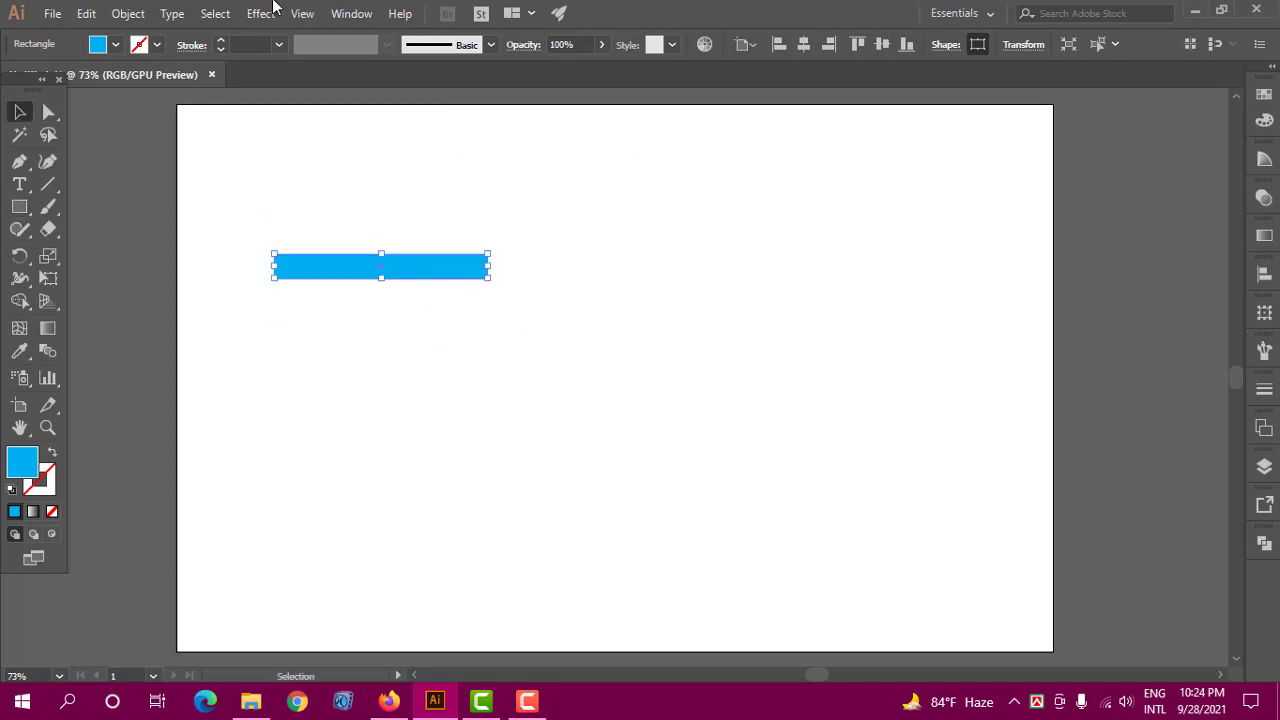
click(264, 13)
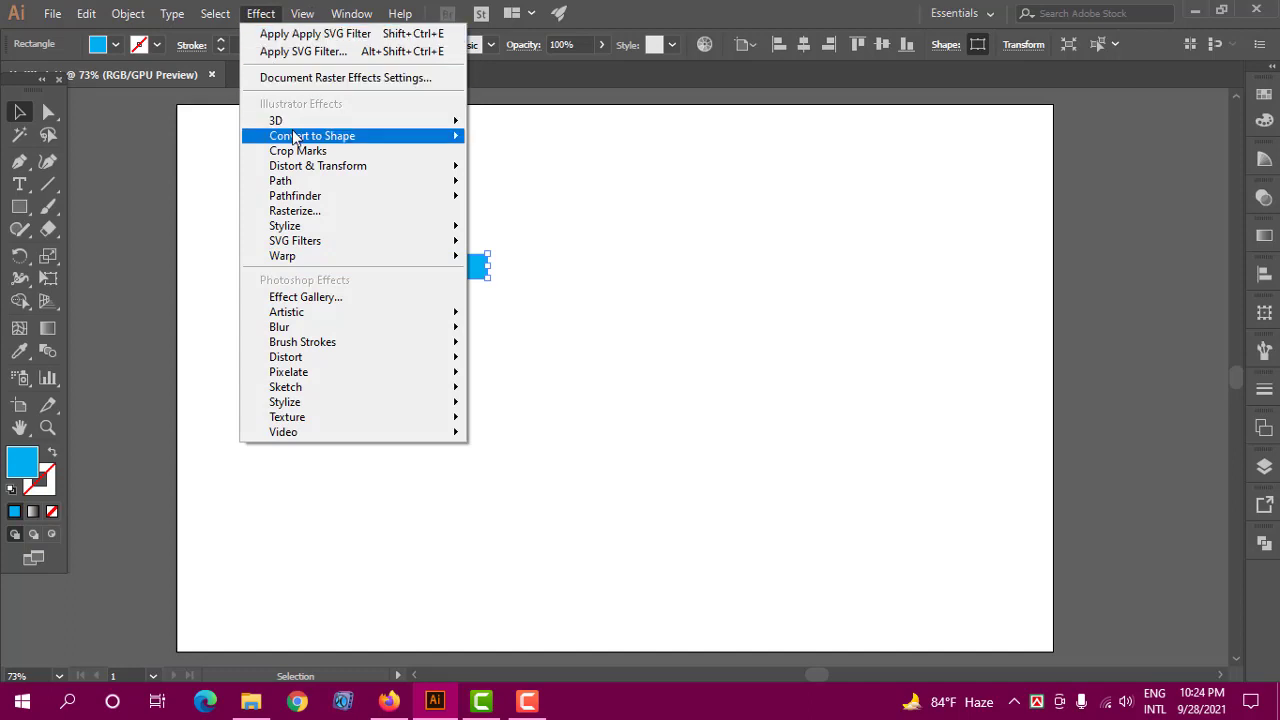
mouse_move(400, 256)
click(530, 260)
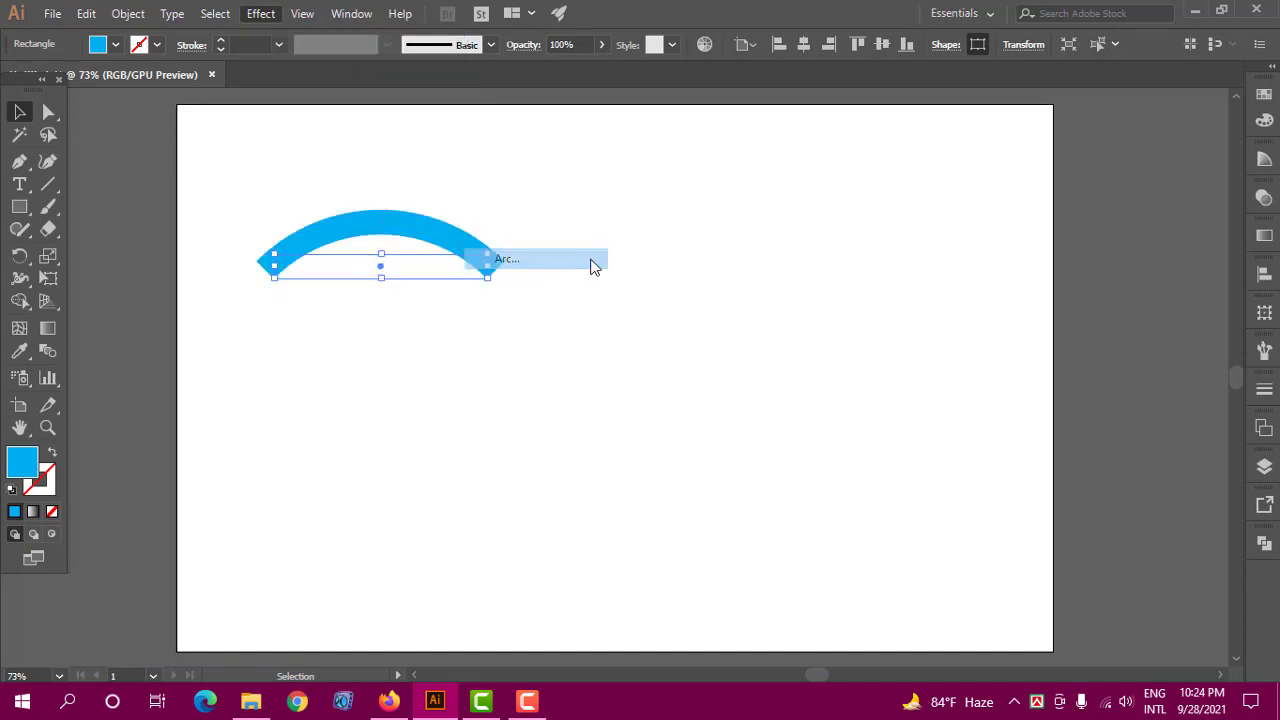
click(797, 250)
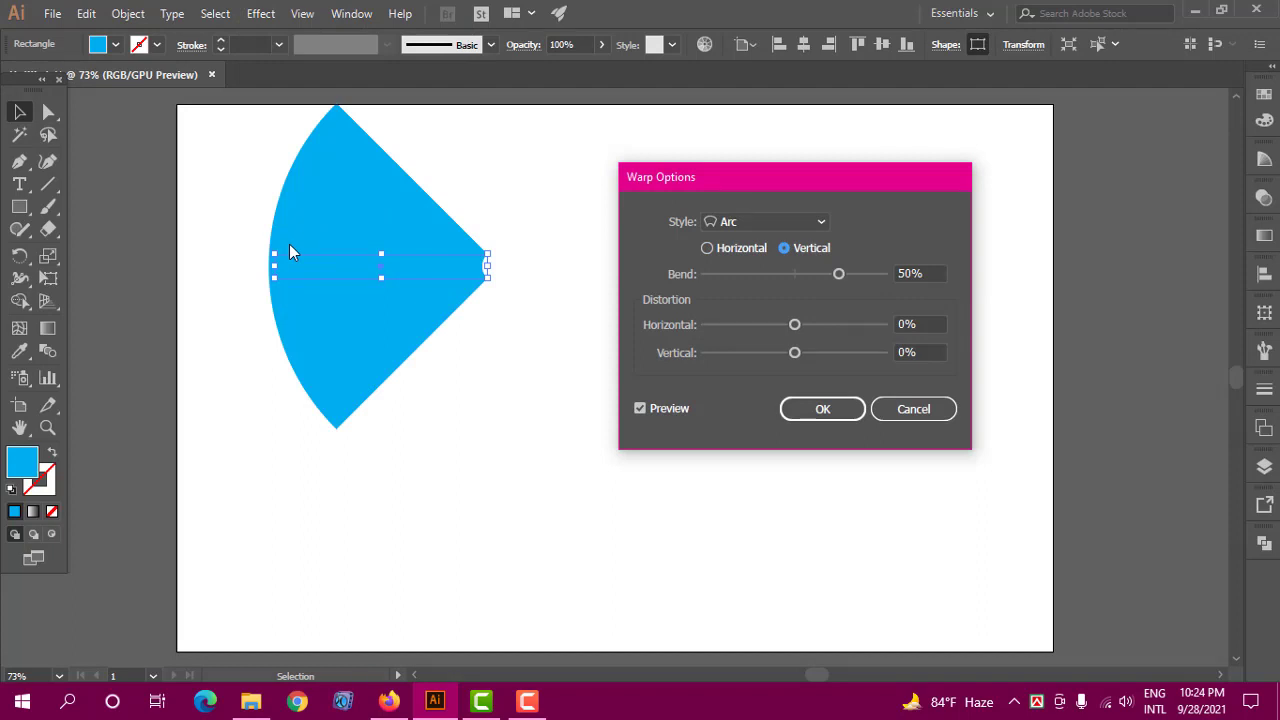
click(755, 225)
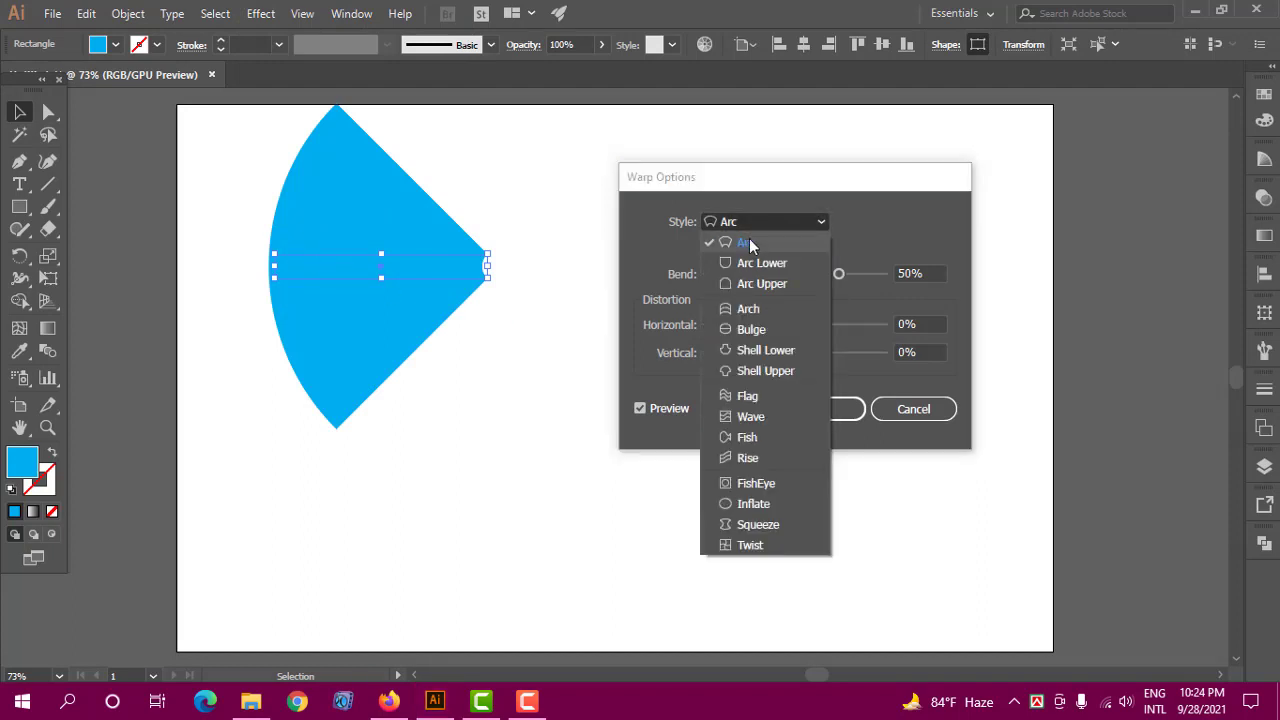
click(749, 243)
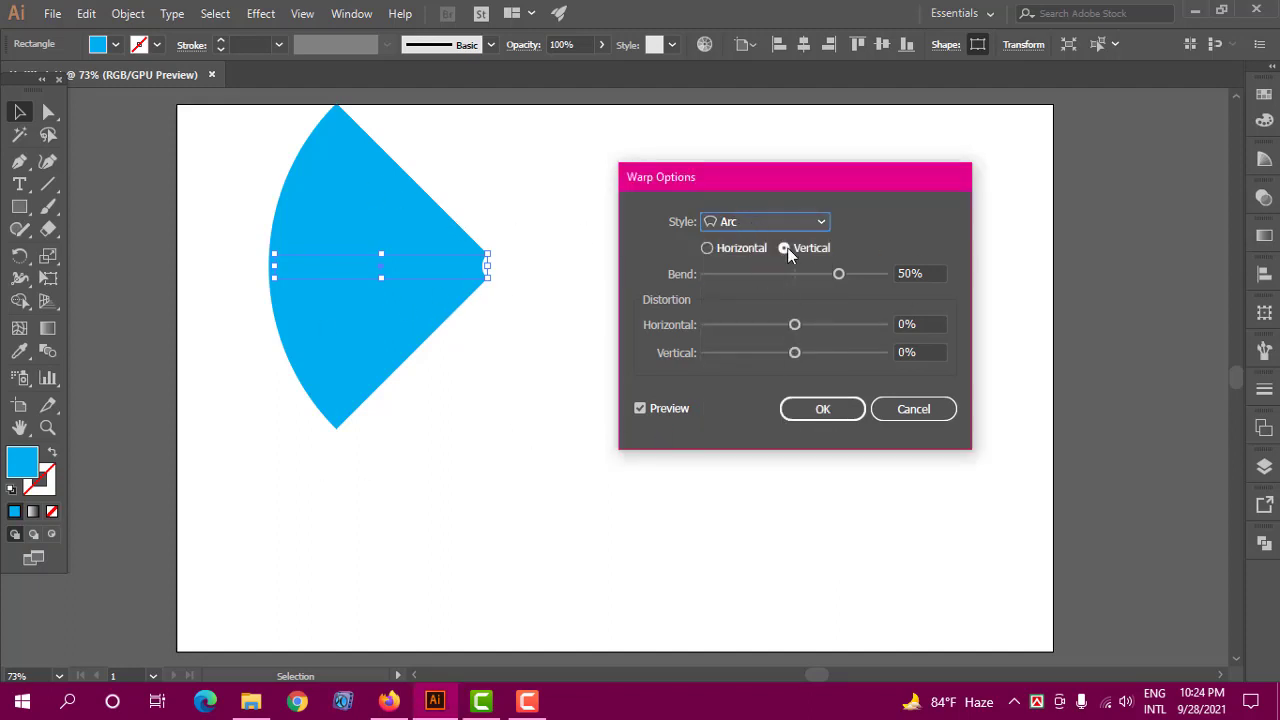
click(724, 250)
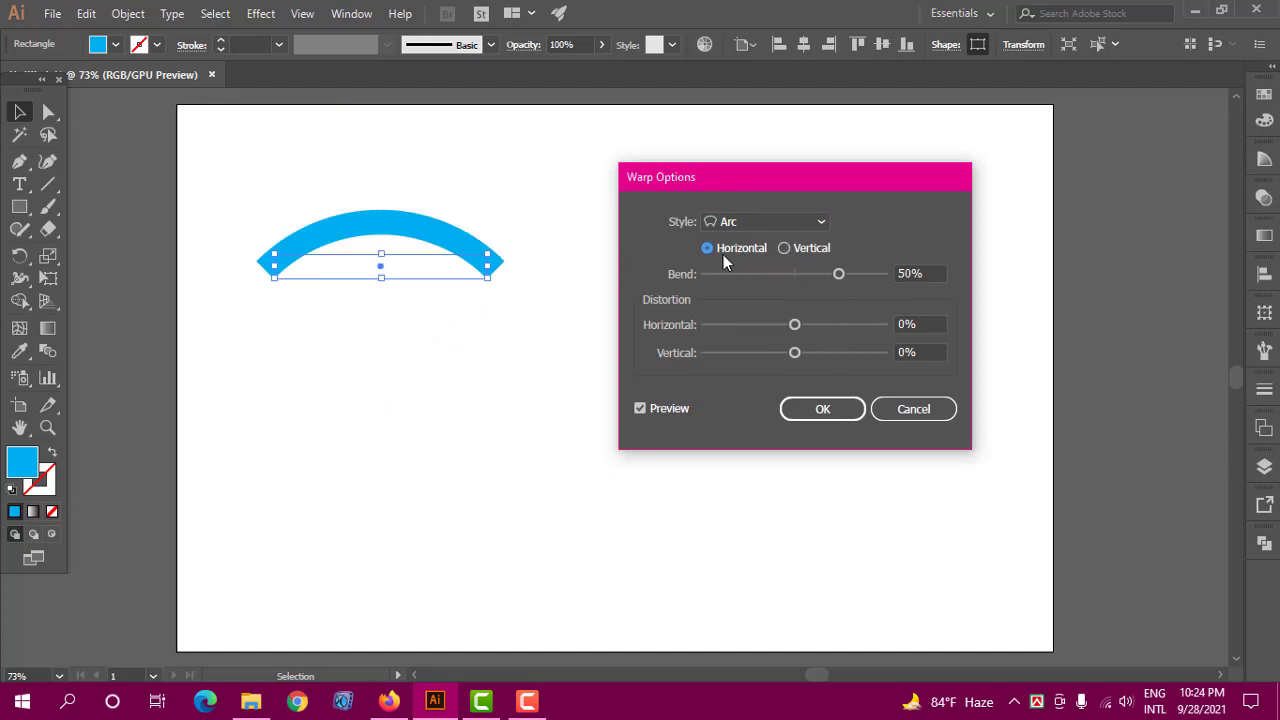
Try the Arc Lower warp style with a 45% bend, 67% horizontal distortion and 24% vertical distortion.
click(740, 221)
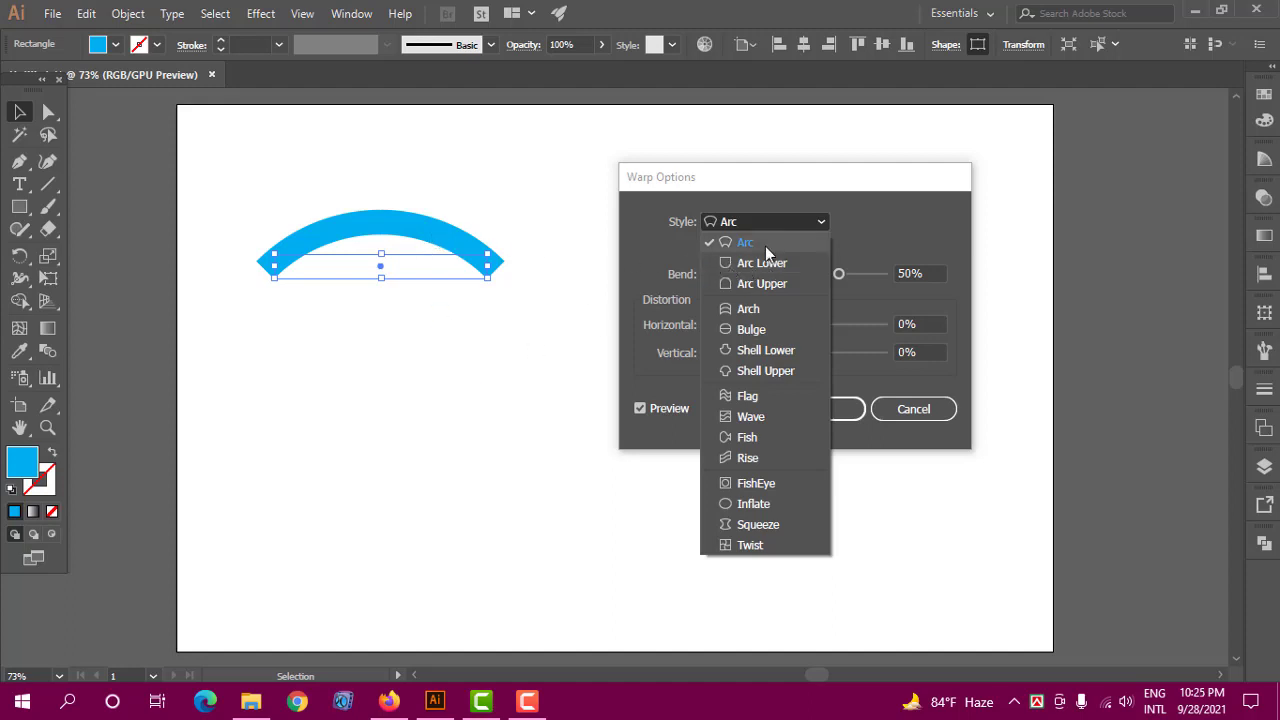
click(736, 266)
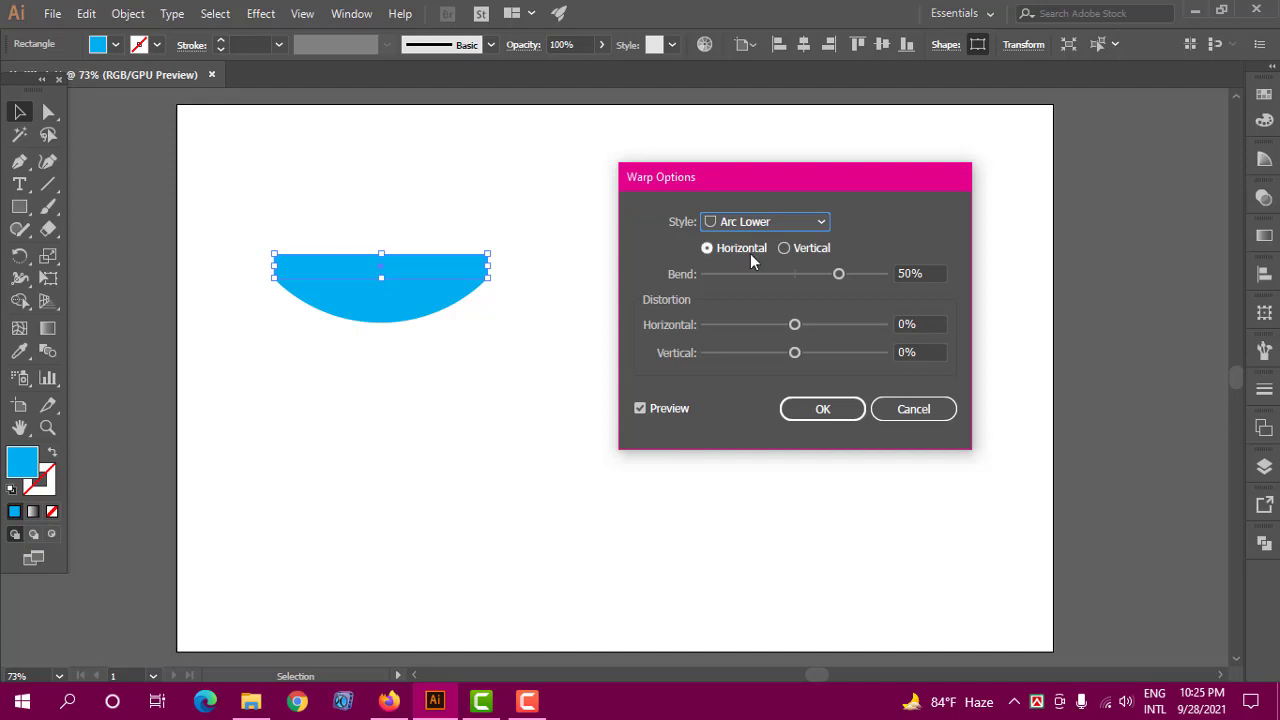
click(838, 274)
mouse_move(838, 280)
mouse_down()
mouse_move(735, 284)
mouse_move(850, 284)
mouse_move(835, 284)
mouse_up()
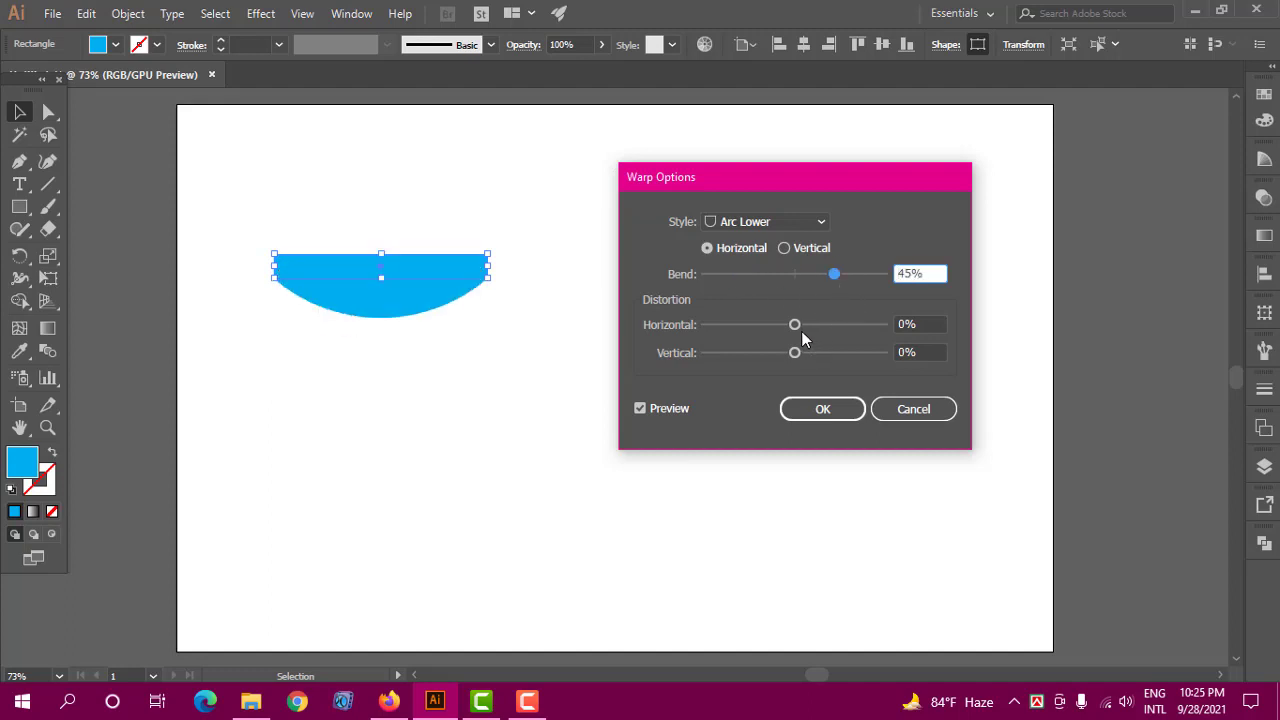
drag(795, 326, 817, 366)
click(795, 353)
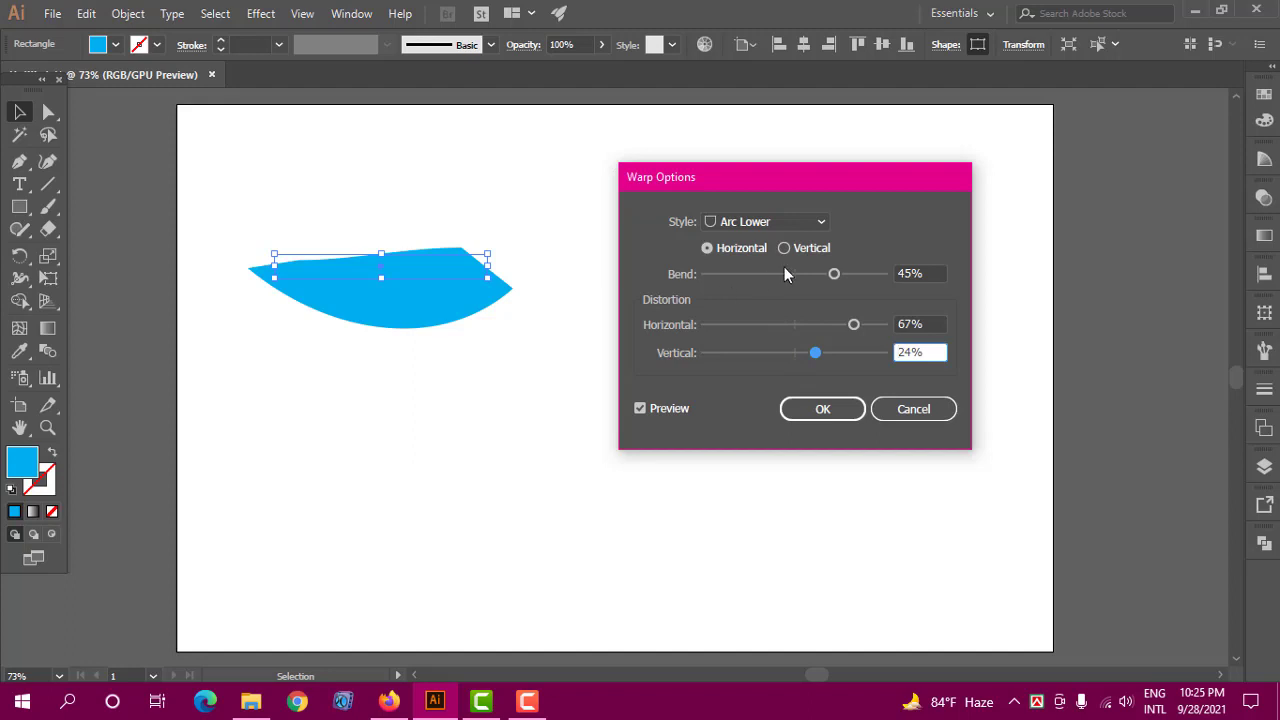
Reduce the Arc Lower warp to a 31% bend, -1% horizontal distortion and 3% vertical distortion.
click(822, 273)
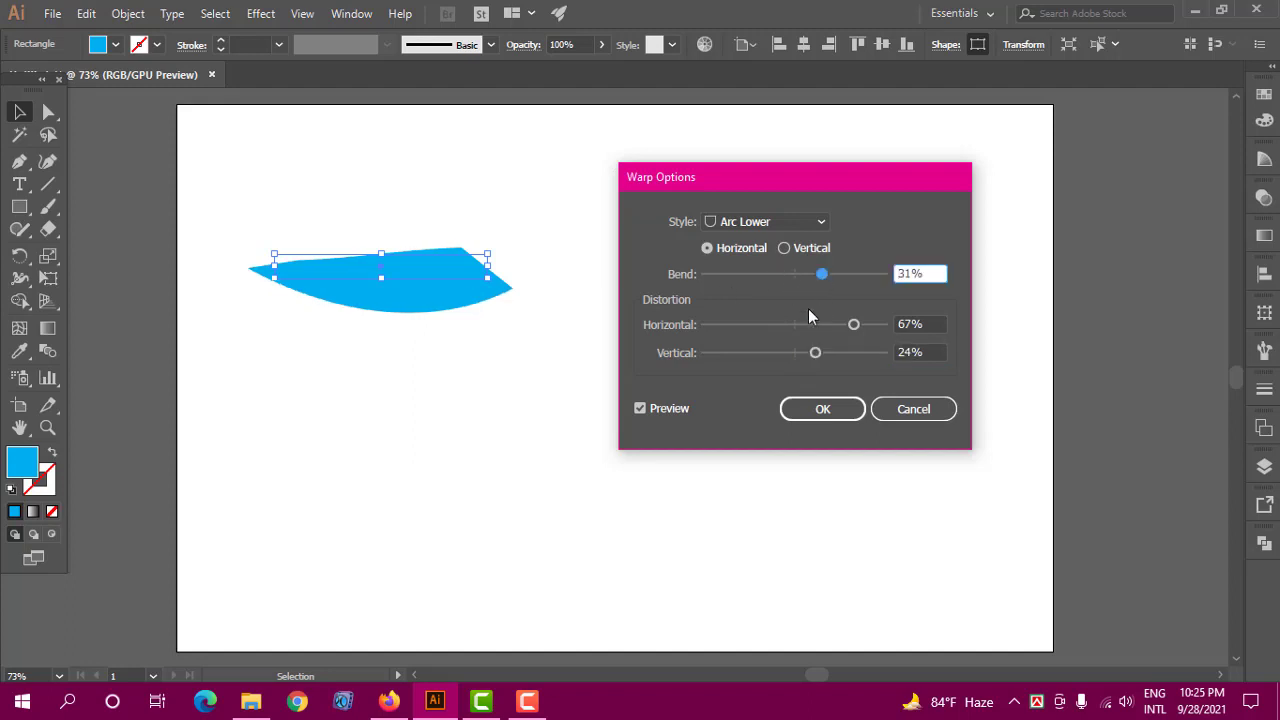
drag(822, 324, 794, 325)
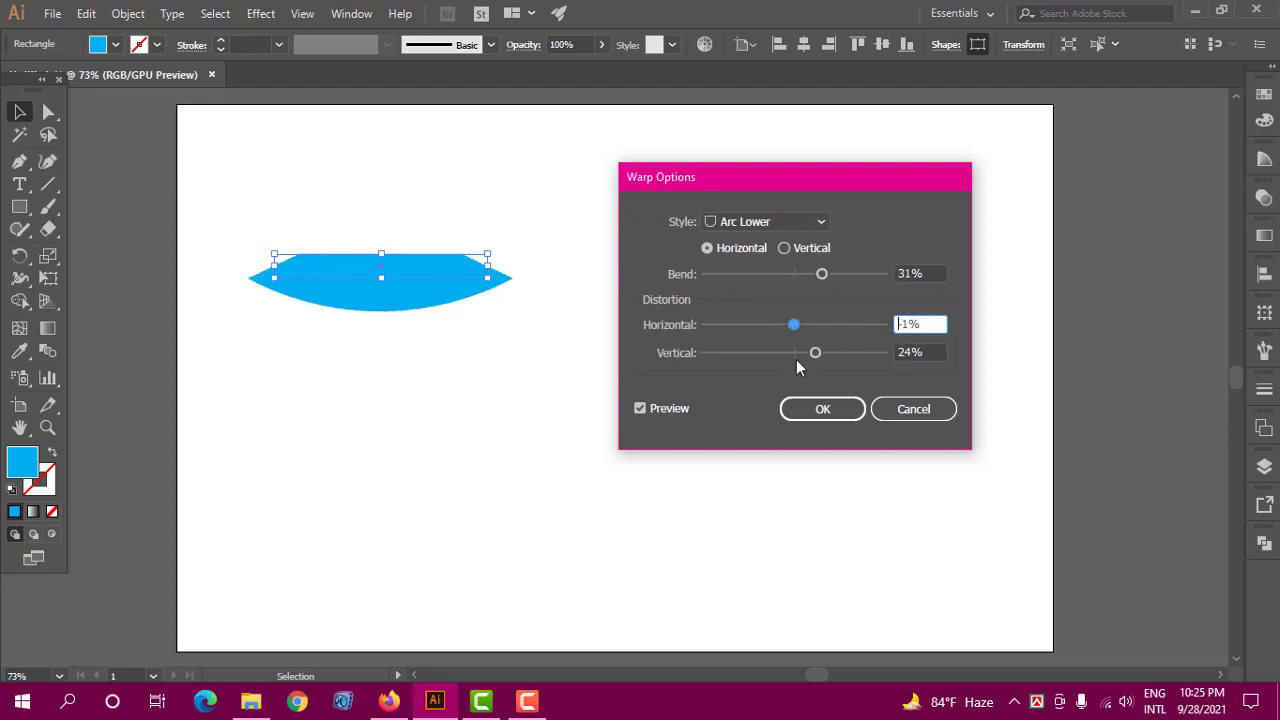
click(797, 352)
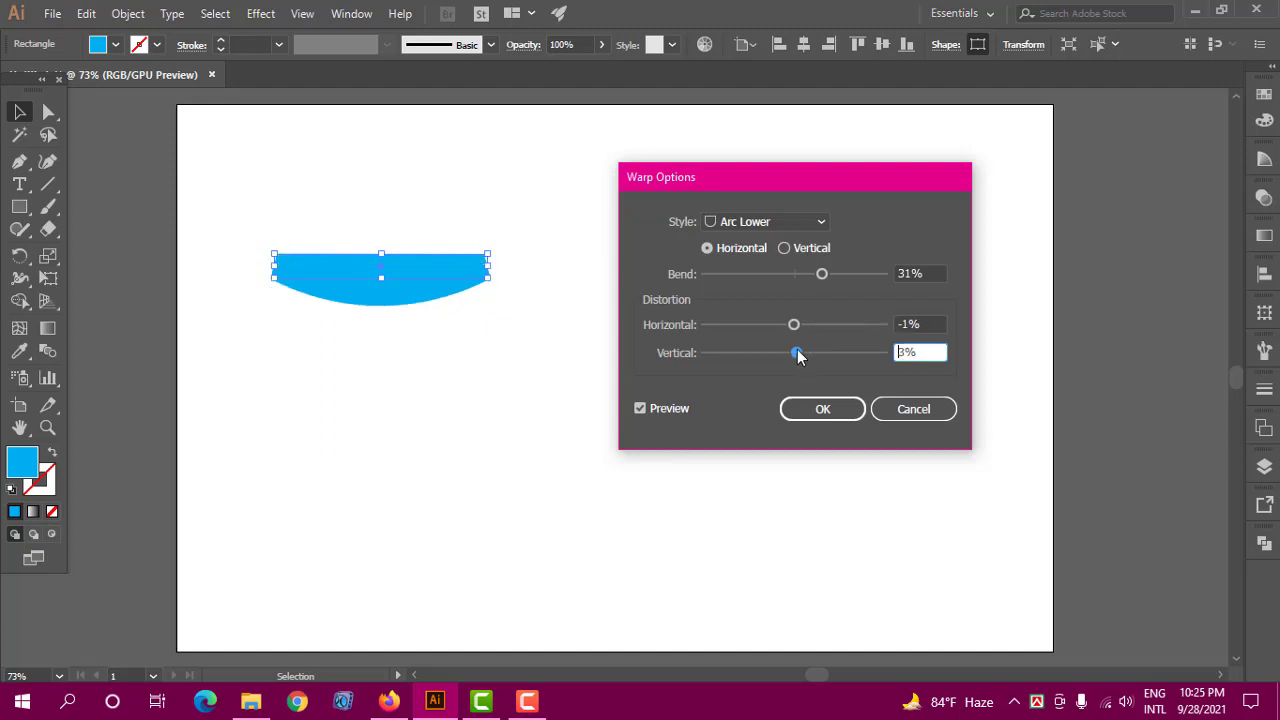
Try the Arc Upper and Arch warp styles on the rectangle, compare Arch with Arc, and return to Arch.
click(766, 222)
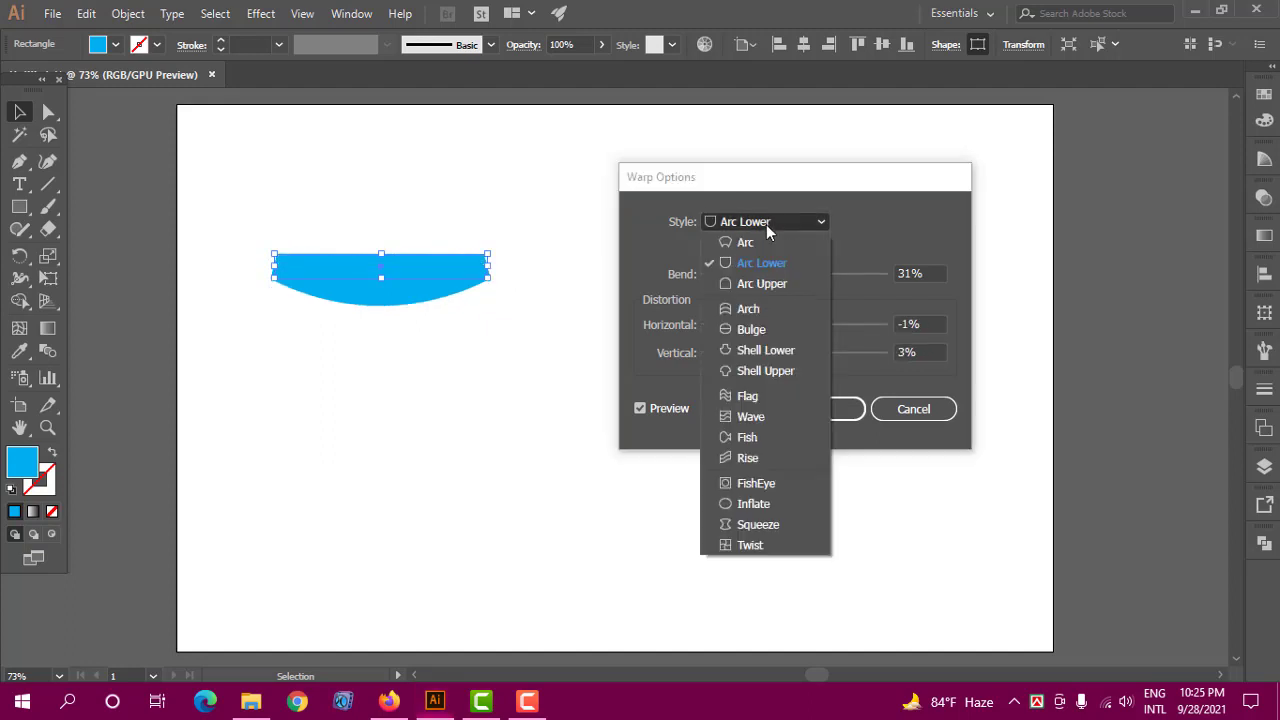
click(760, 286)
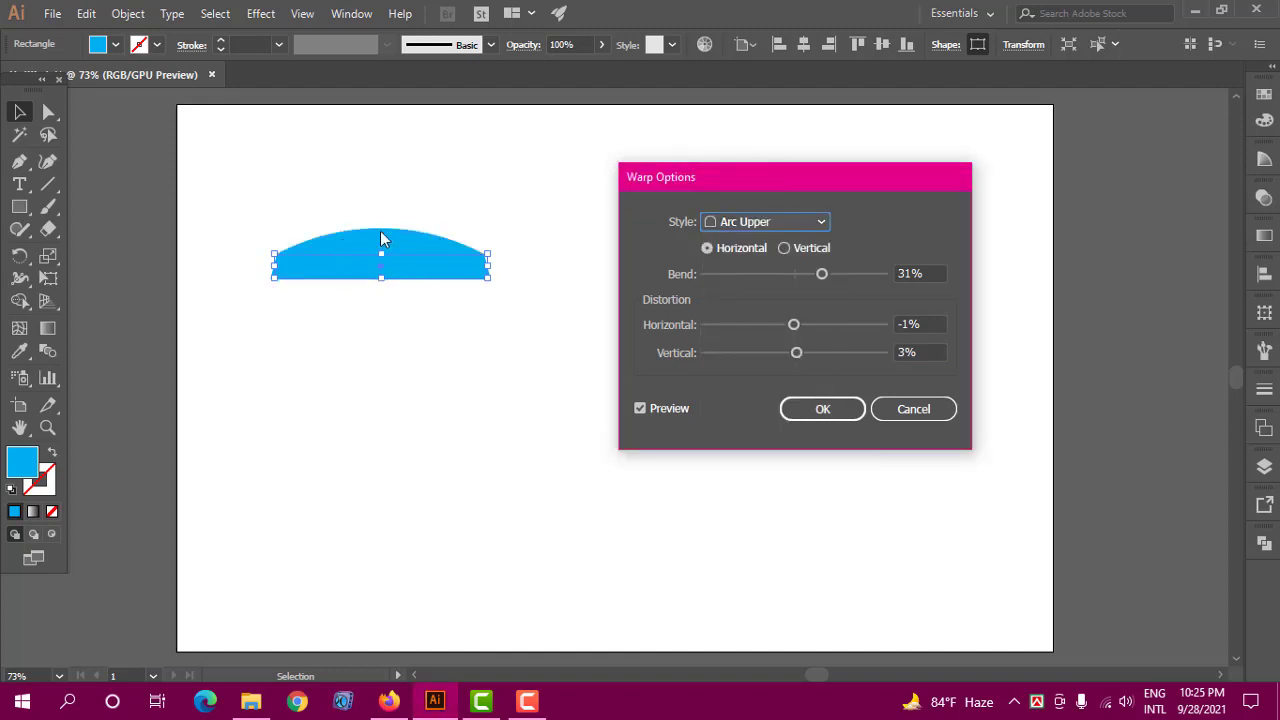
click(752, 222)
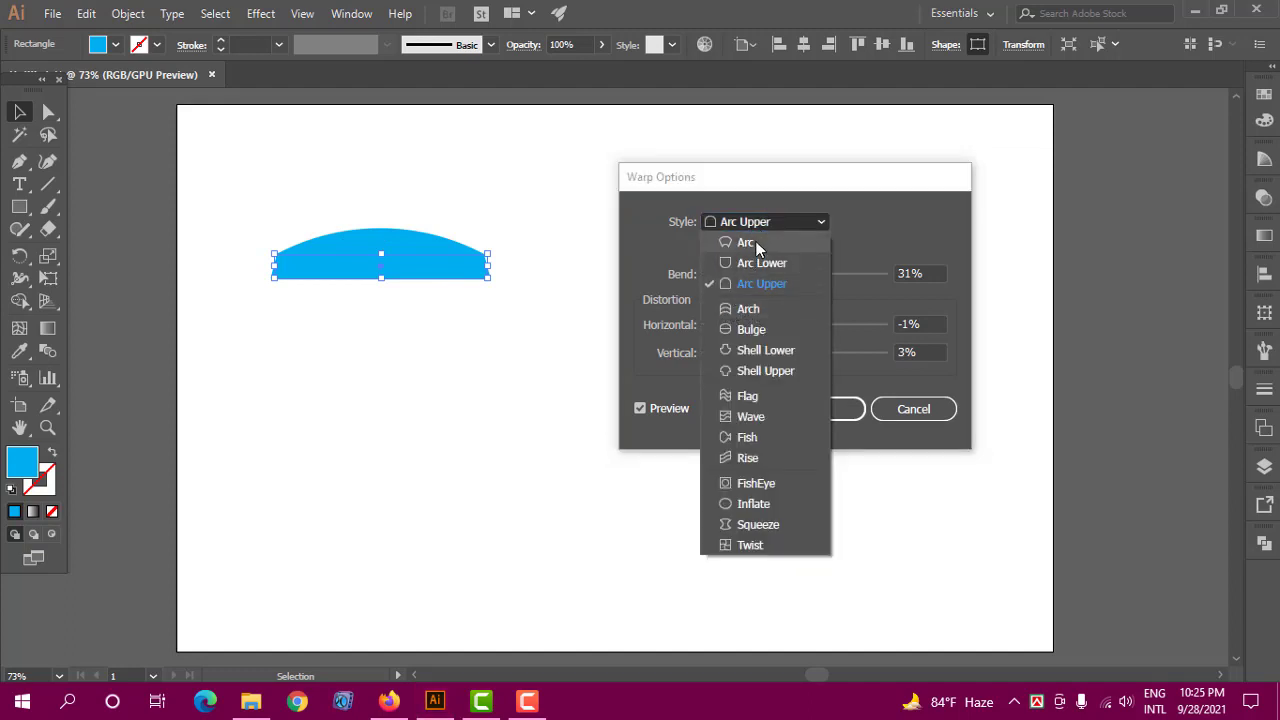
click(747, 310)
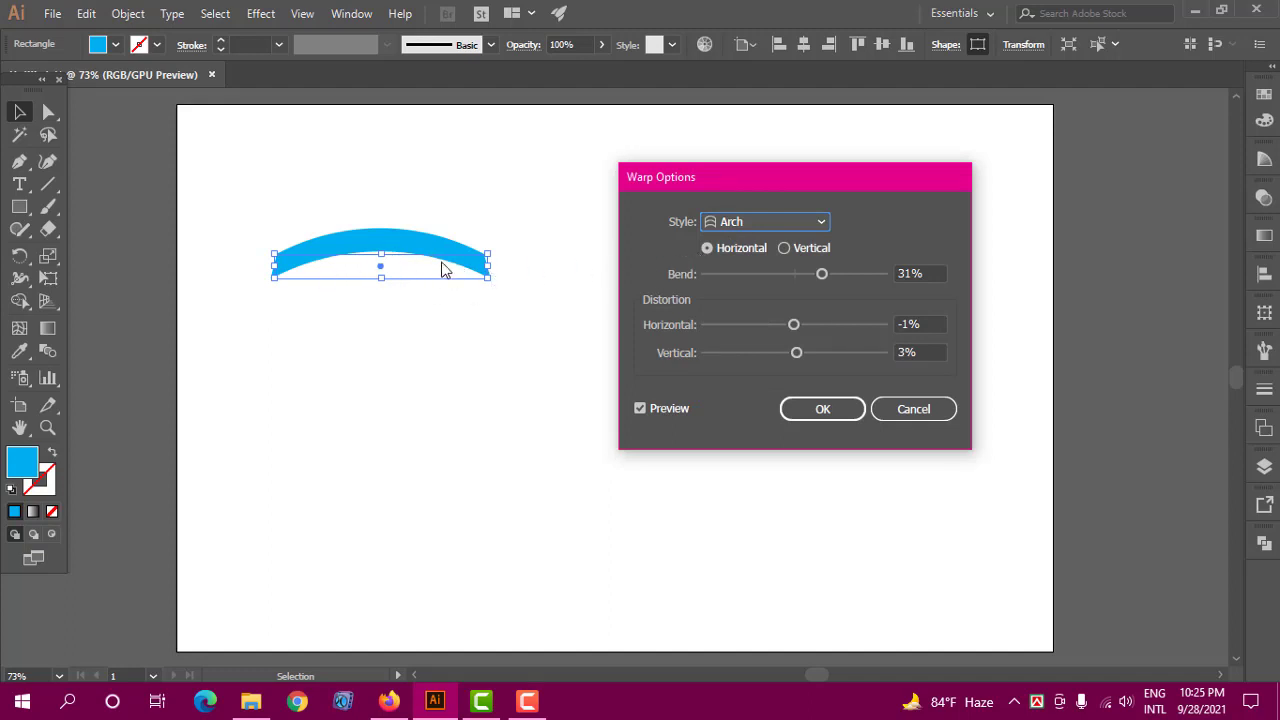
click(712, 225)
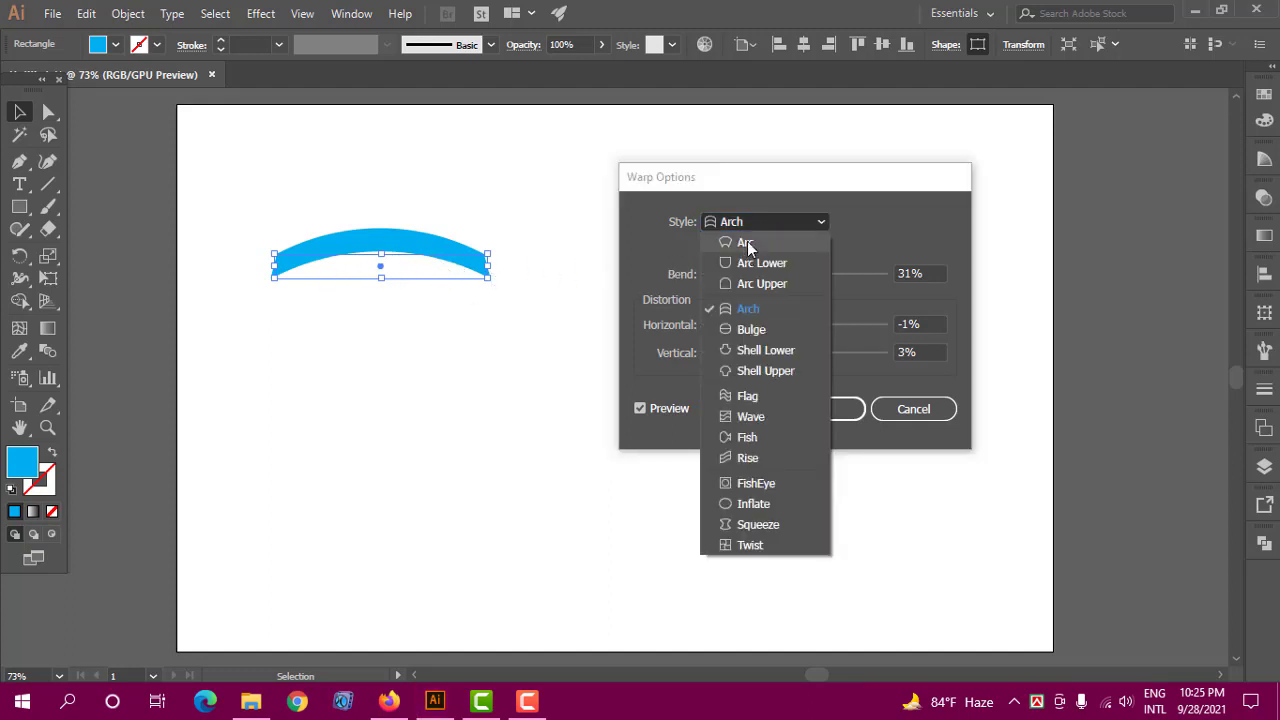
click(740, 242)
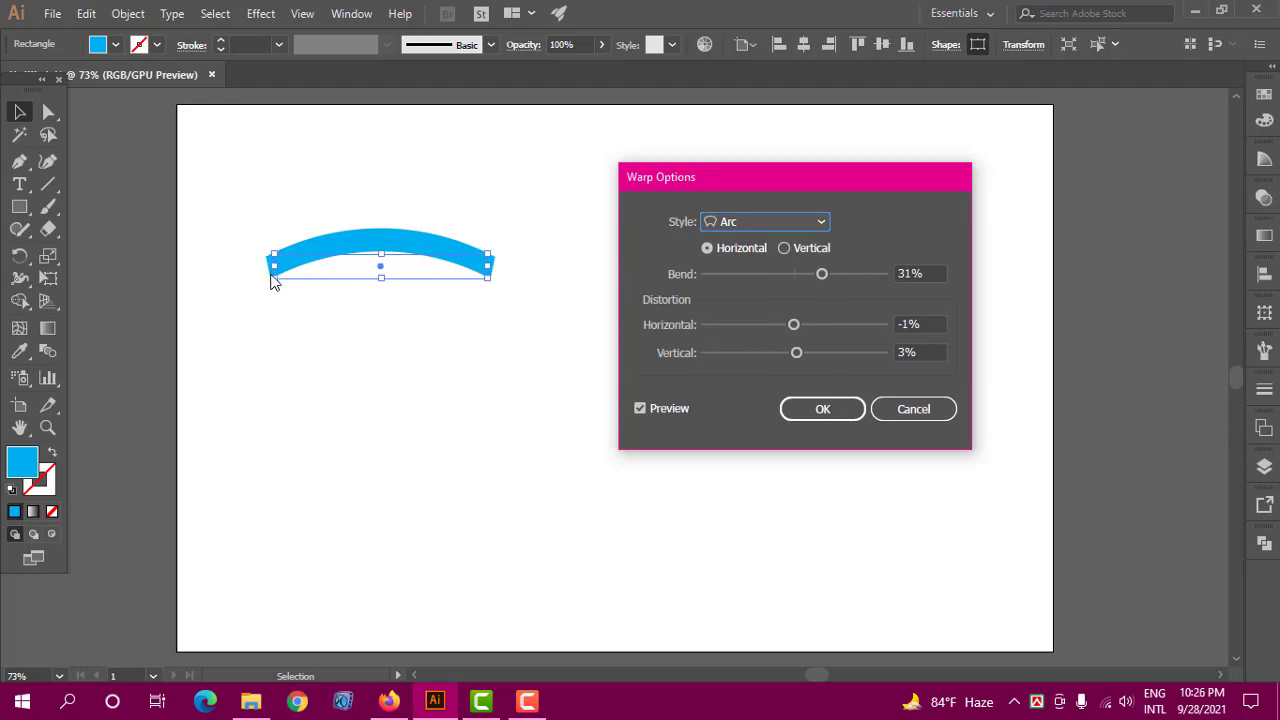
click(779, 220)
click(748, 310)
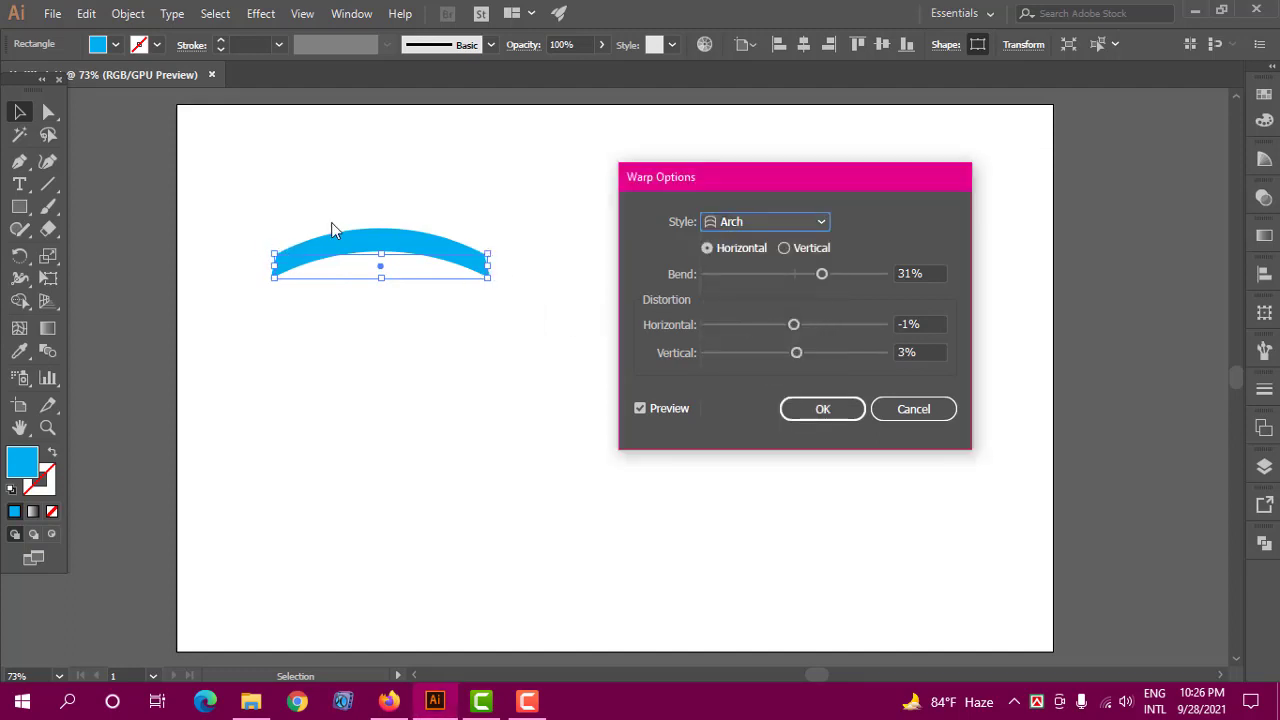
Try the Bulge and Shell Lower warp styles on the thin rectangle and cancel the warp.
click(740, 225)
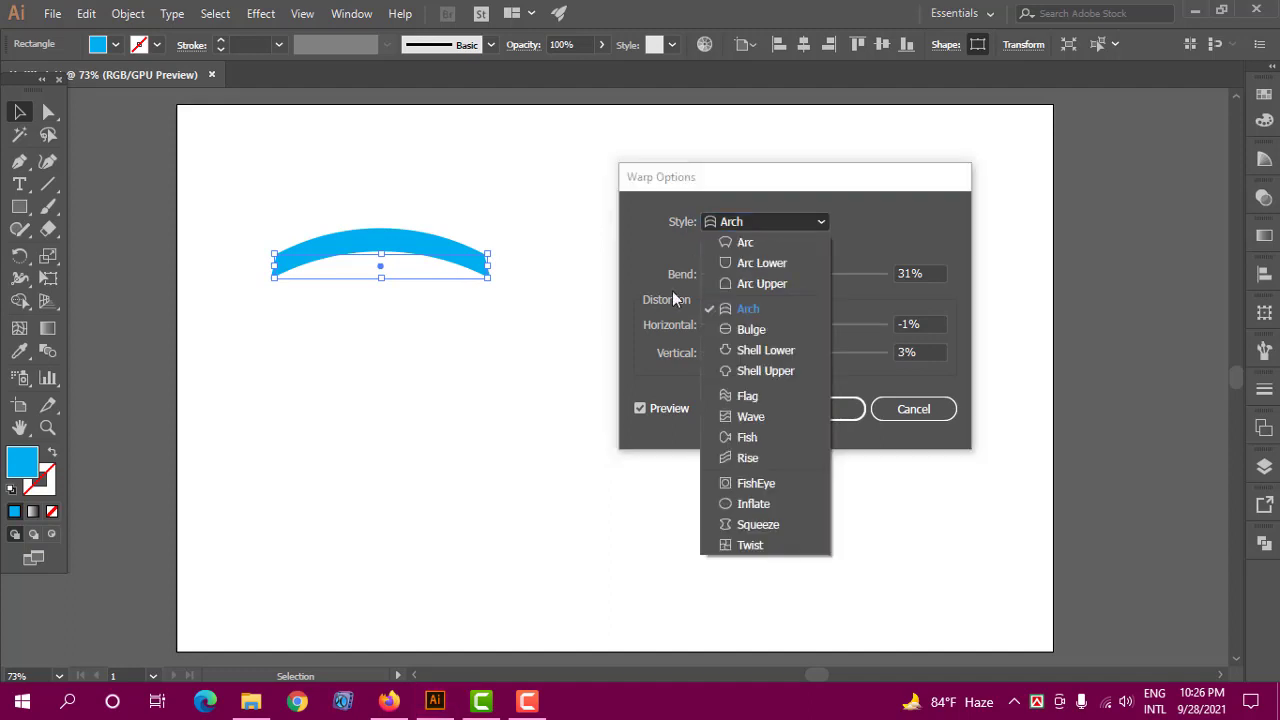
click(752, 330)
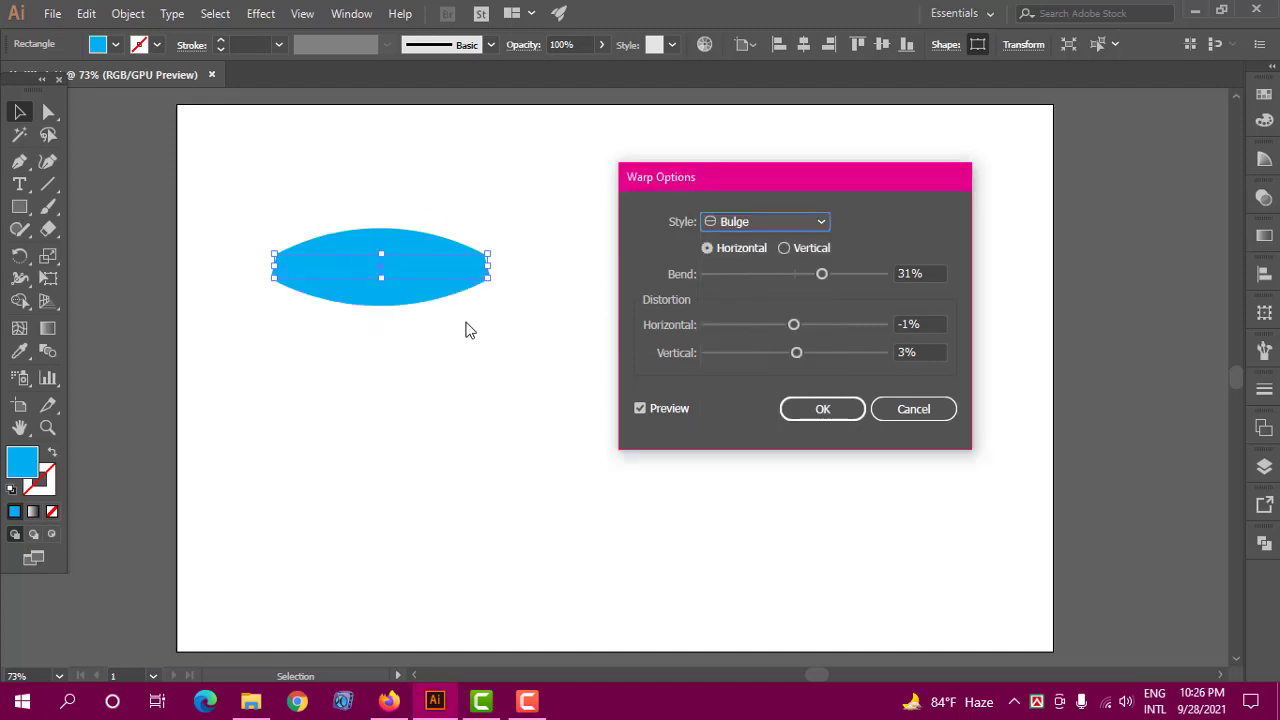
click(760, 230)
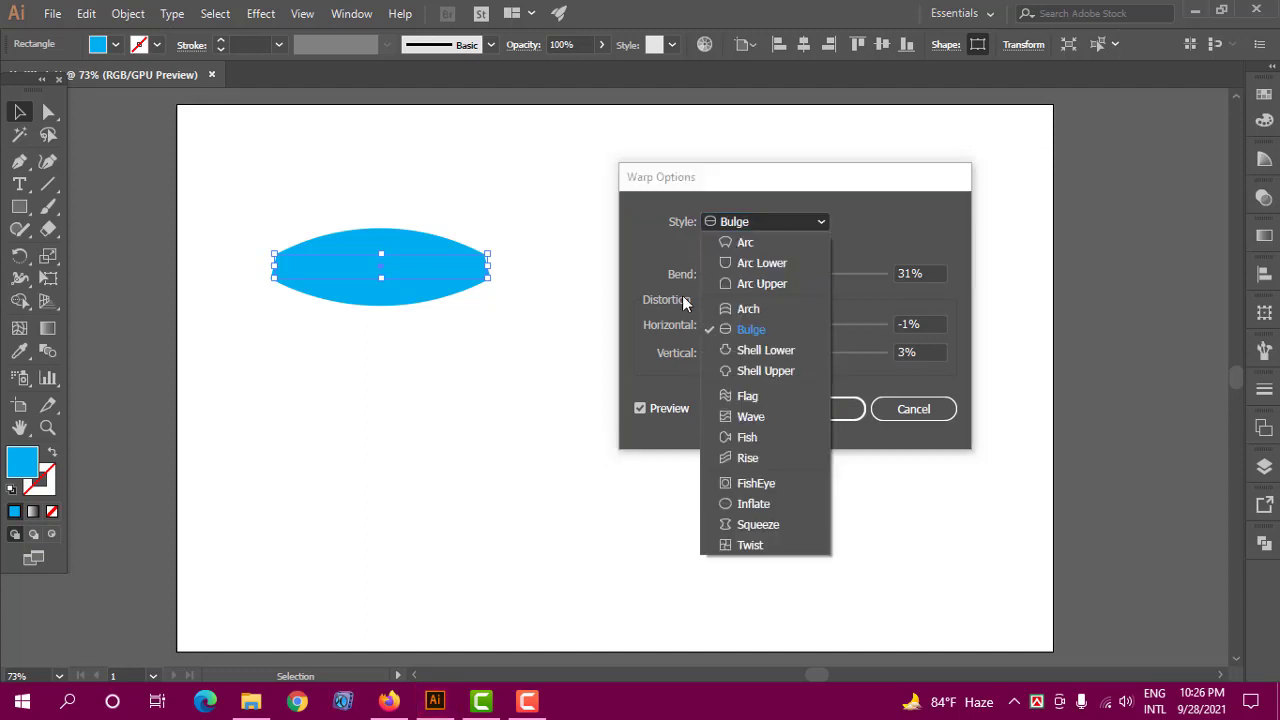
click(773, 352)
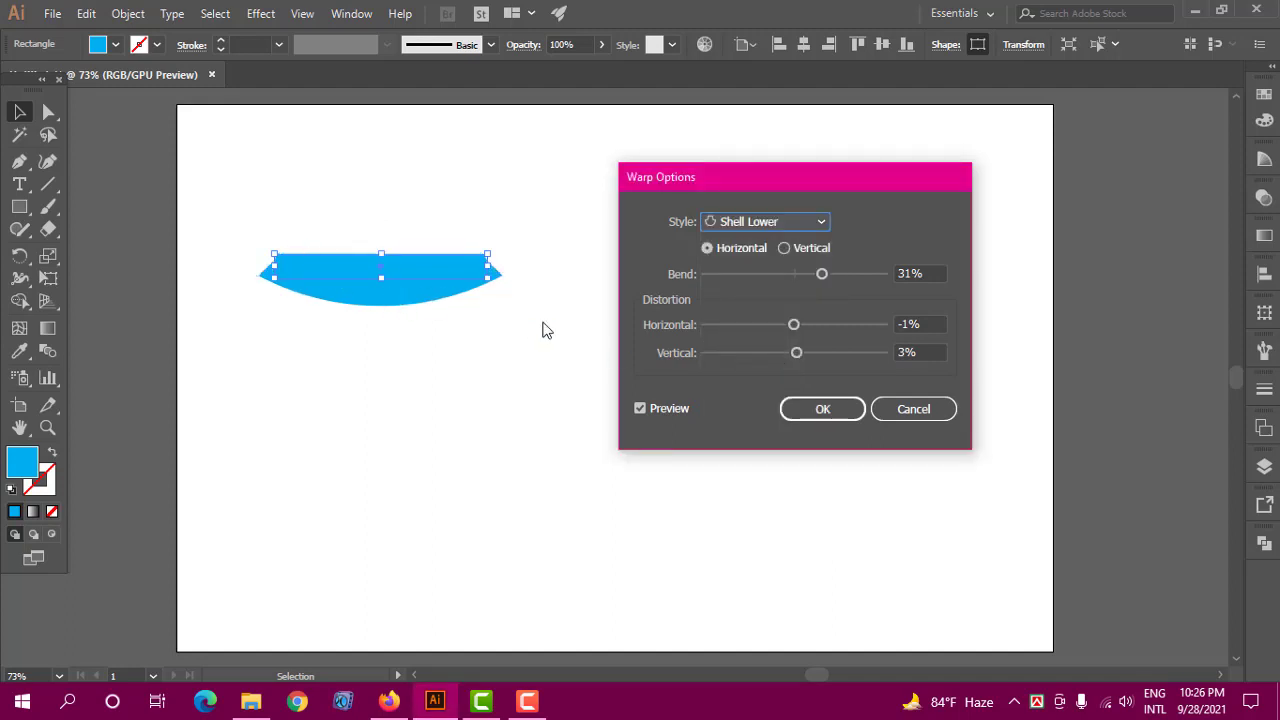
click(912, 412)
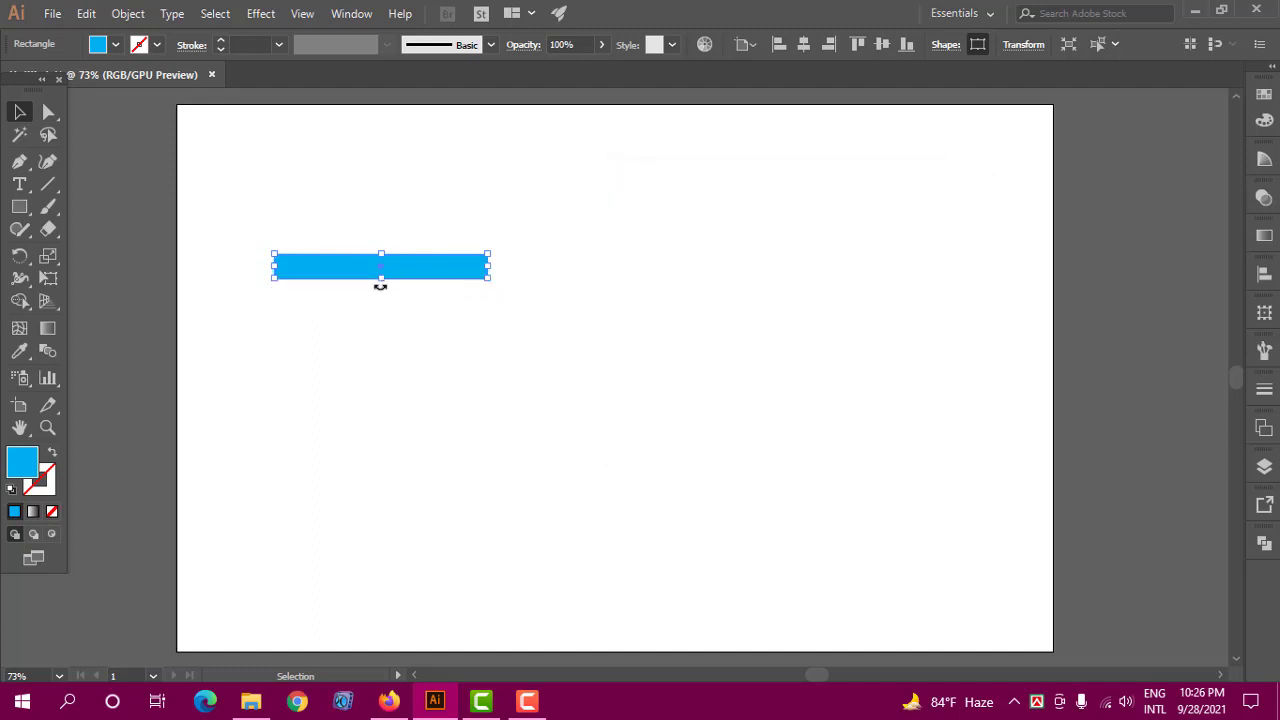
Stretch the rectangle downward to about three times its height, try Shell Lower and Shell Upper warps on it, and cancel the warp.
drag(381, 278, 381, 334)
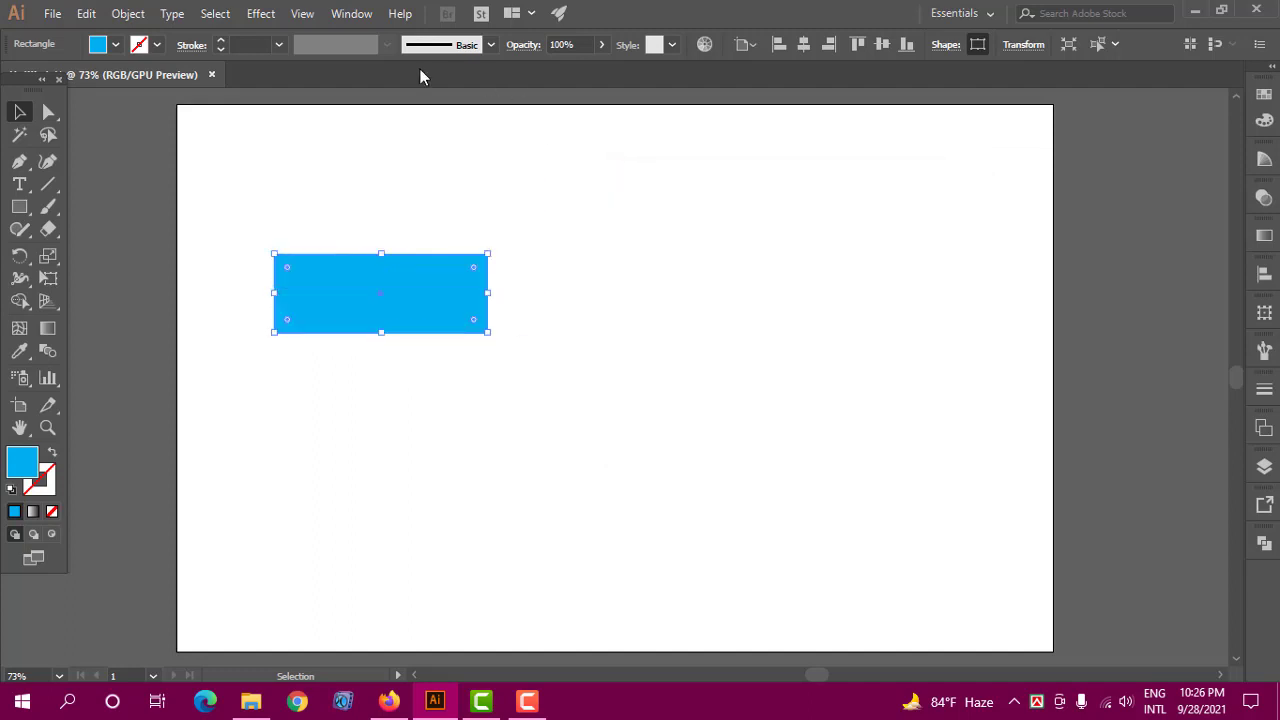
click(259, 14)
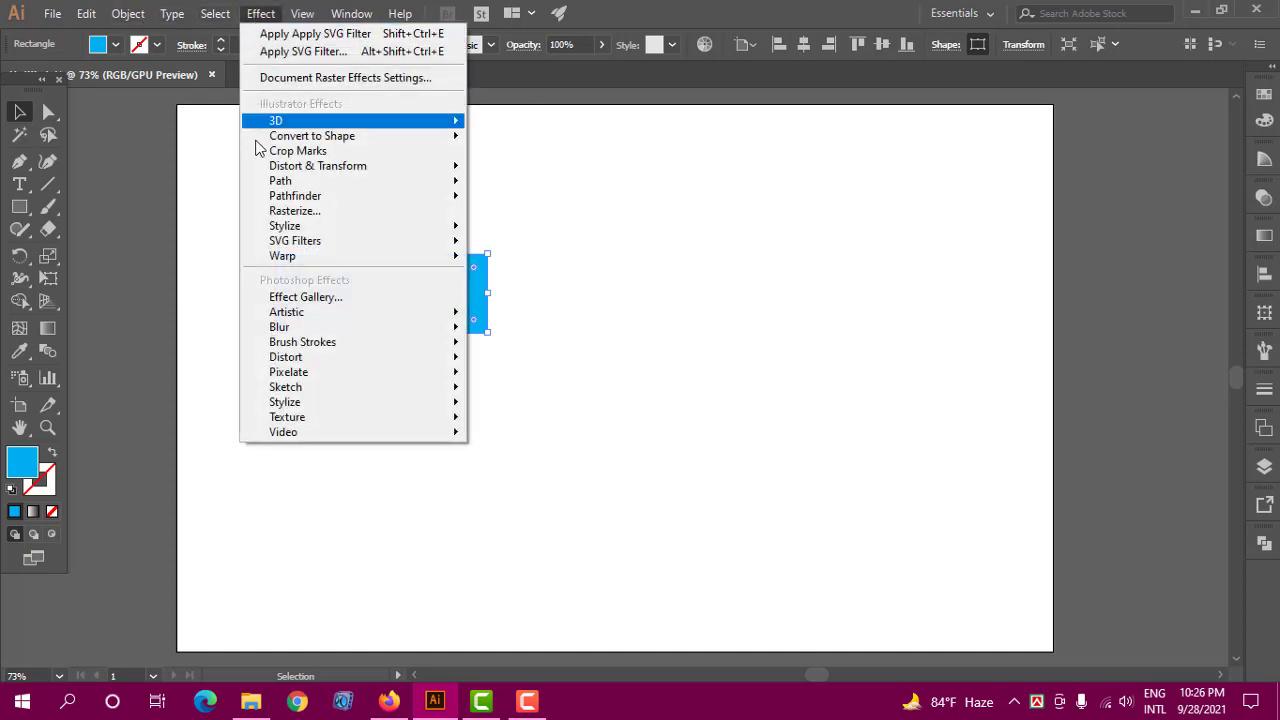
mouse_move(340, 257)
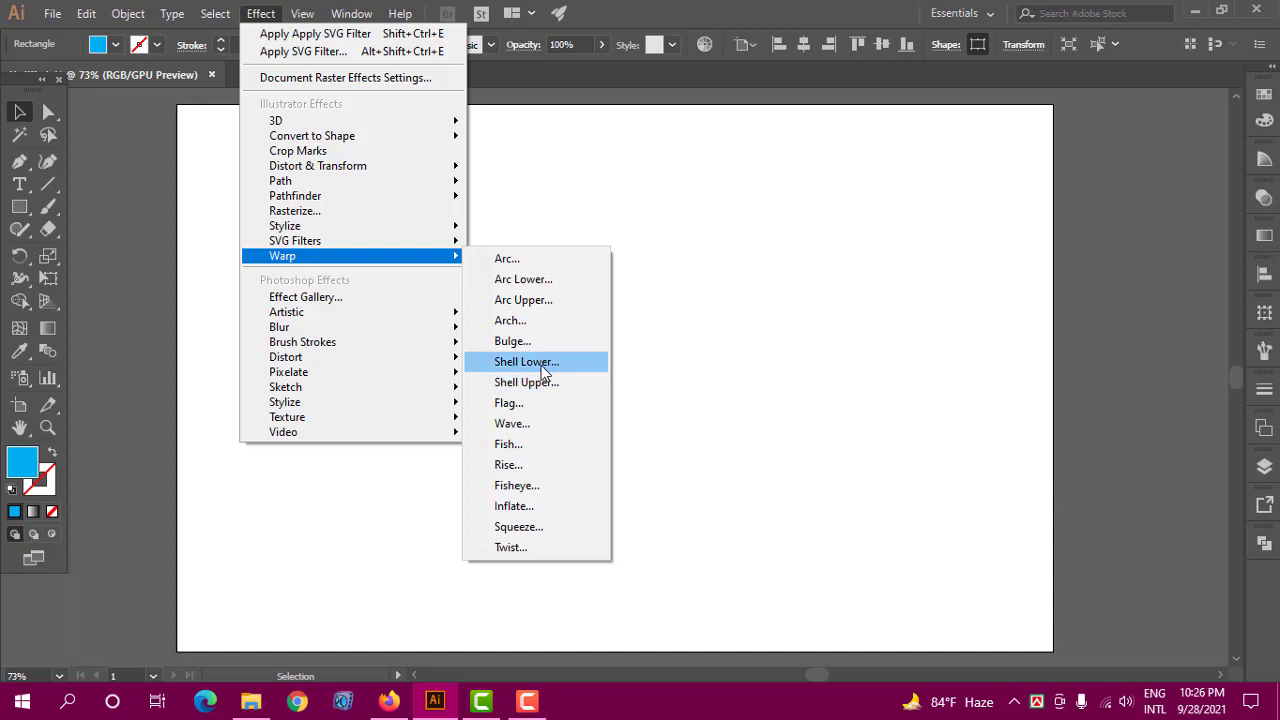
click(543, 369)
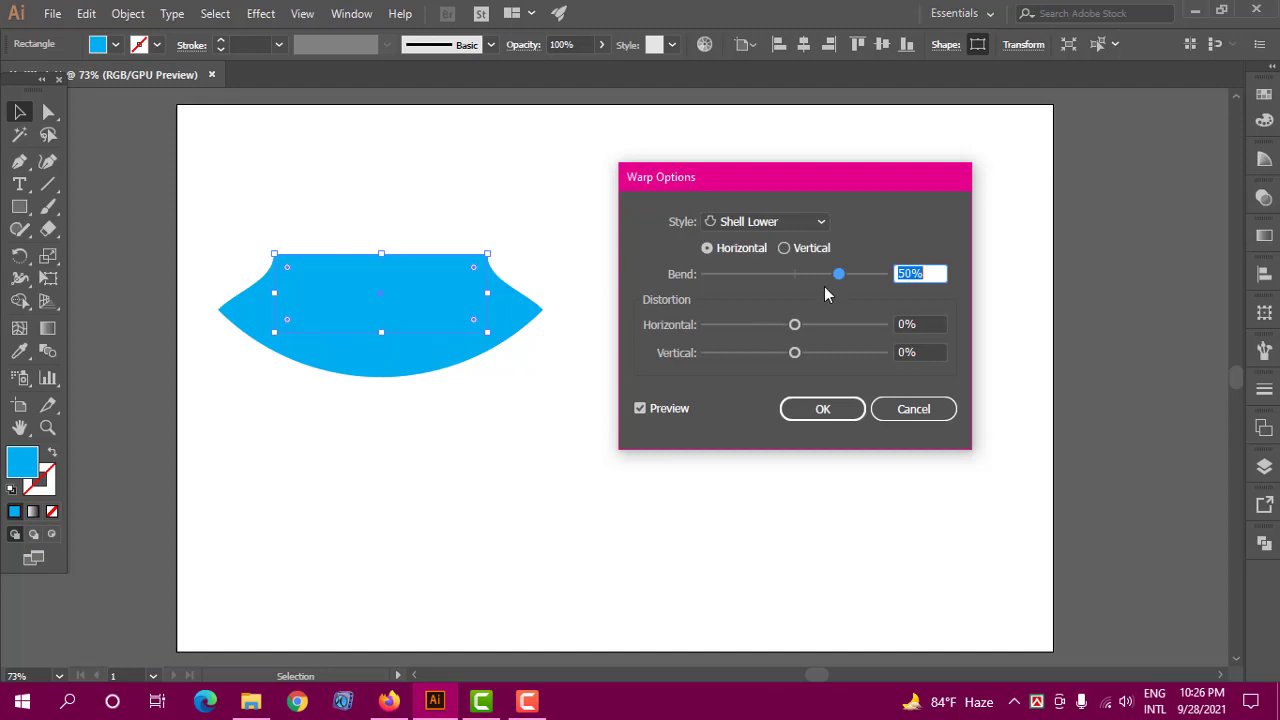
click(774, 226)
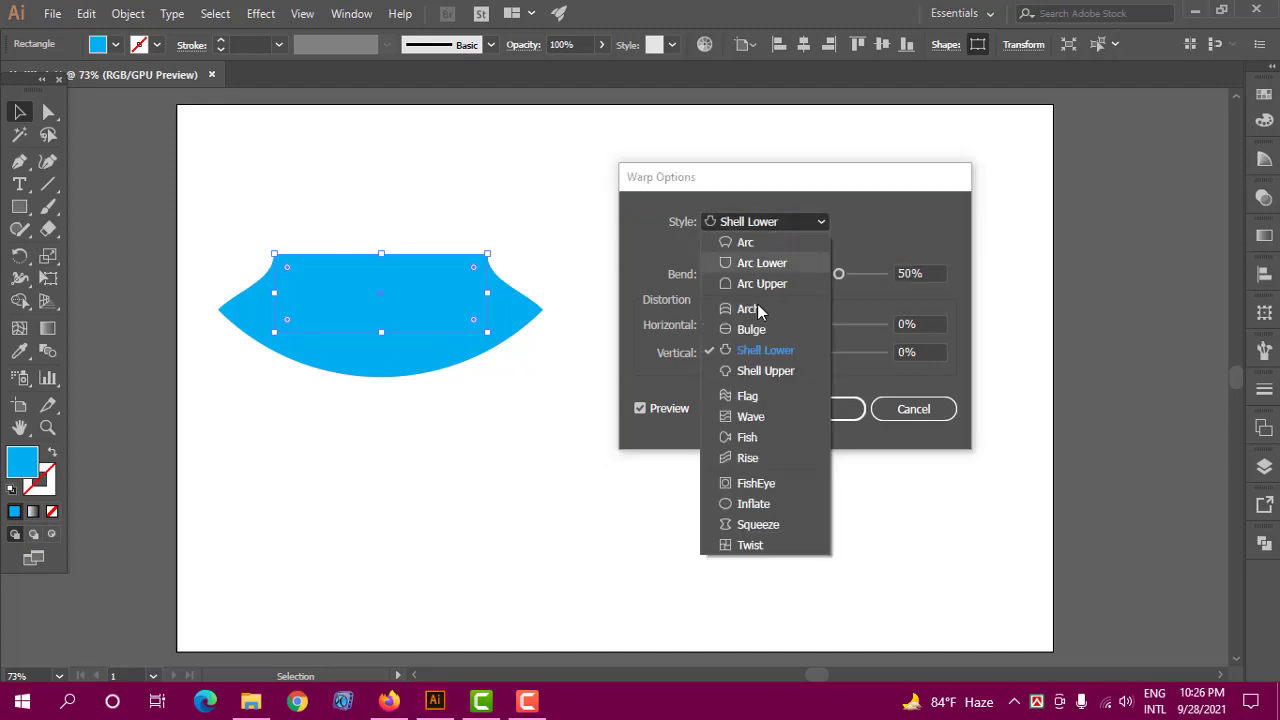
click(749, 371)
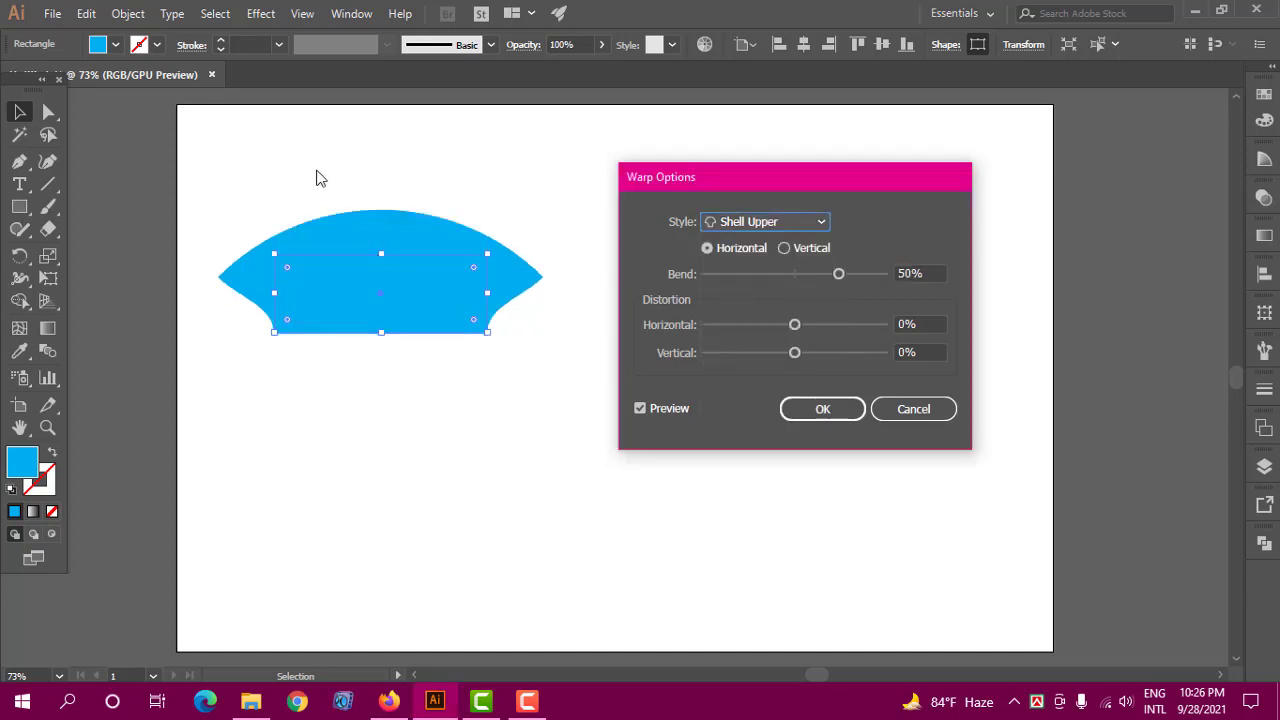
click(757, 224)
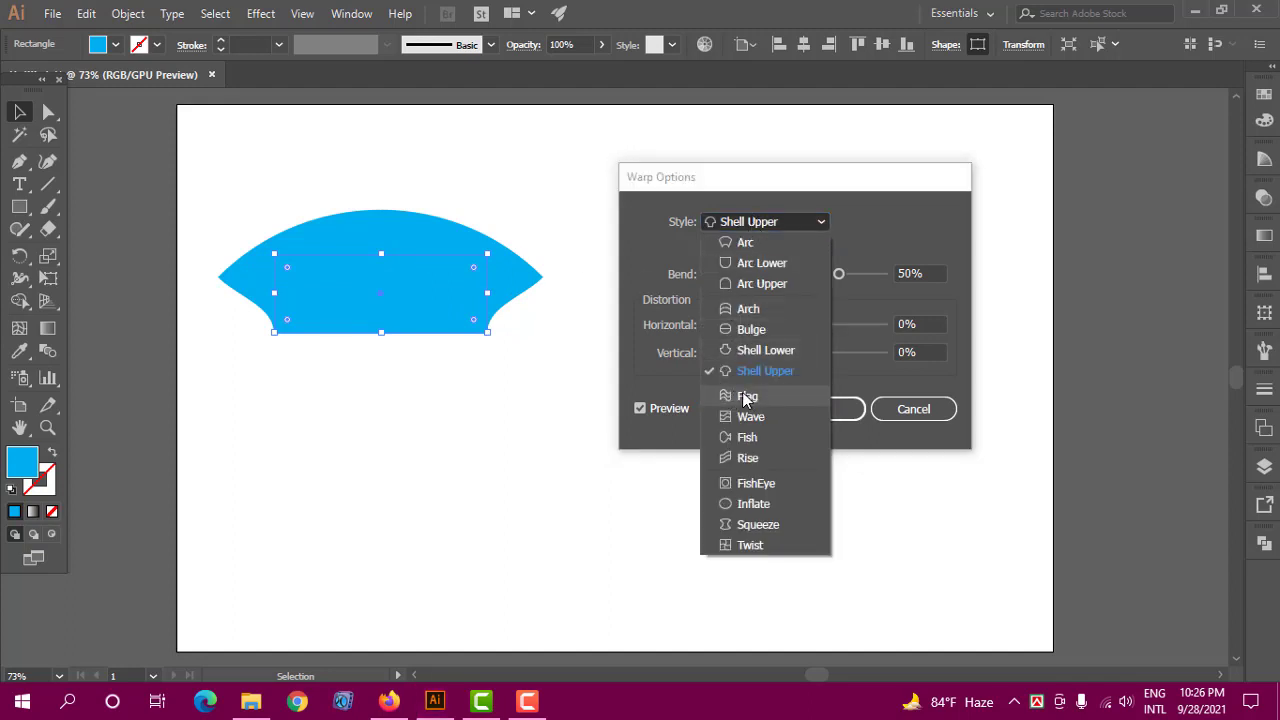
click(913, 413)
click(890, 412)
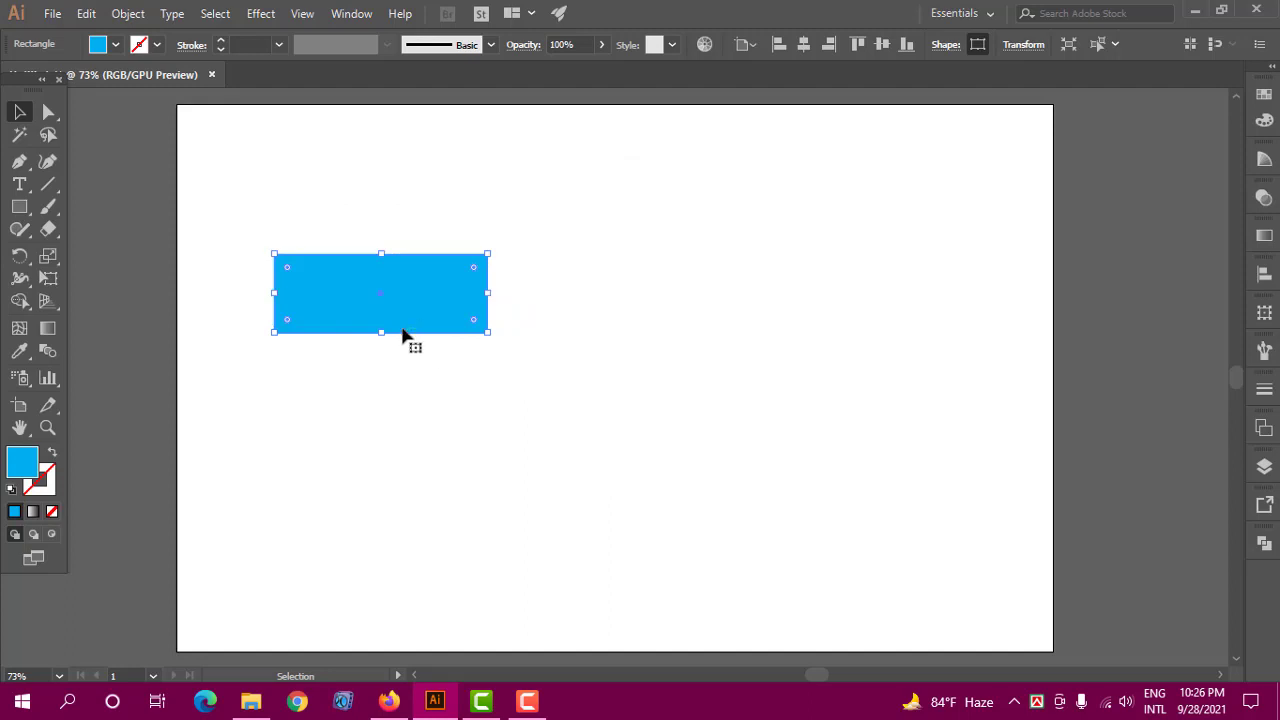
Shorten the rectangle slightly, move it up and to the right, and preview a horizontal Flag warp with a 25% bend.
drag(380, 338, 553, 267)
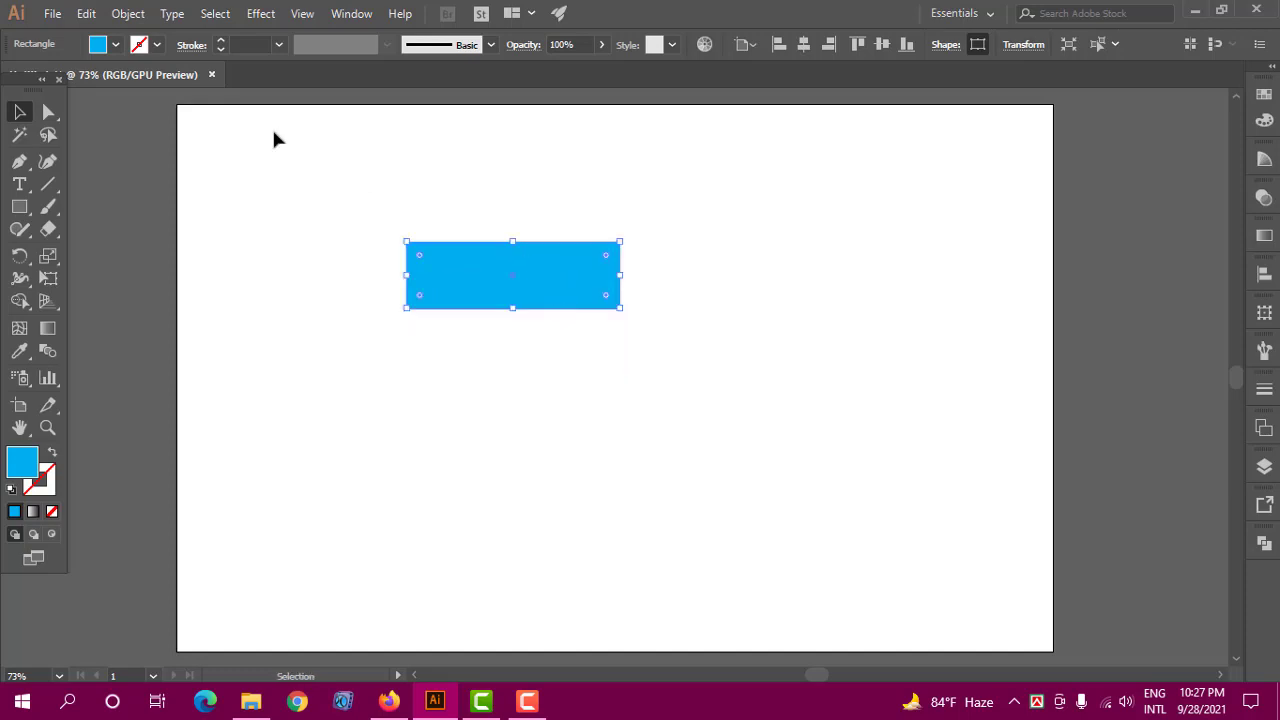
click(260, 13)
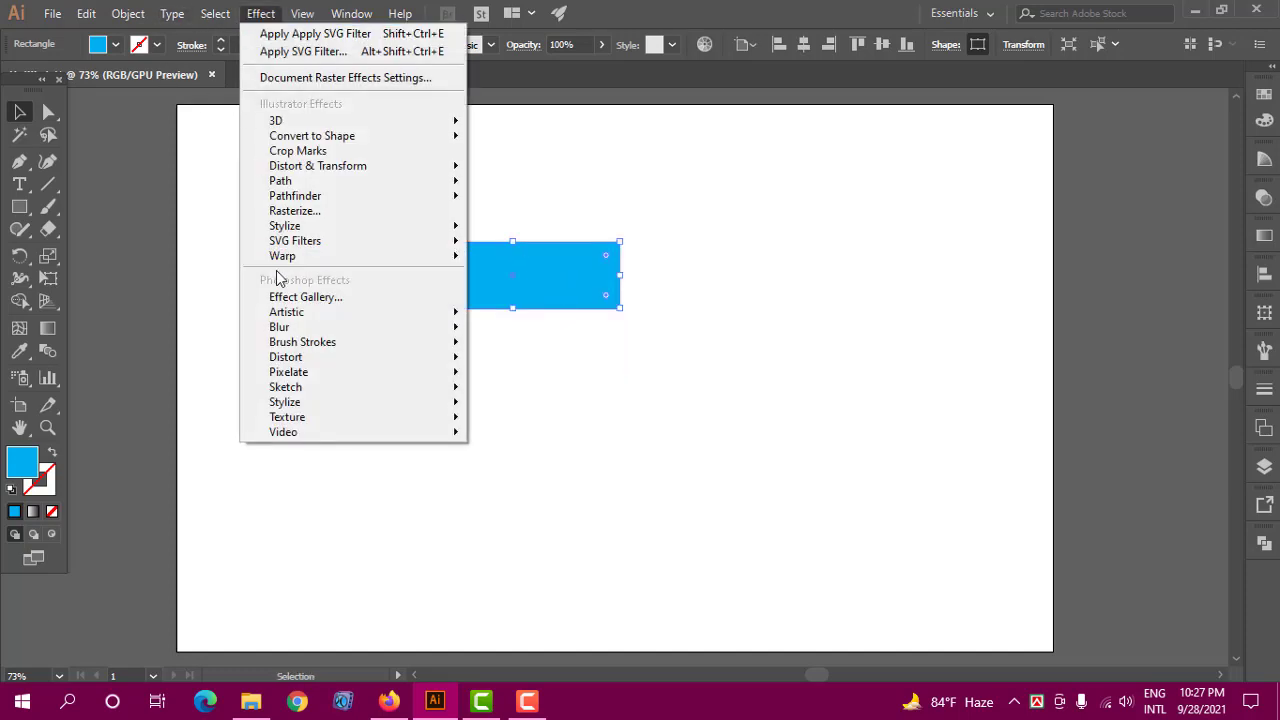
mouse_move(282, 256)
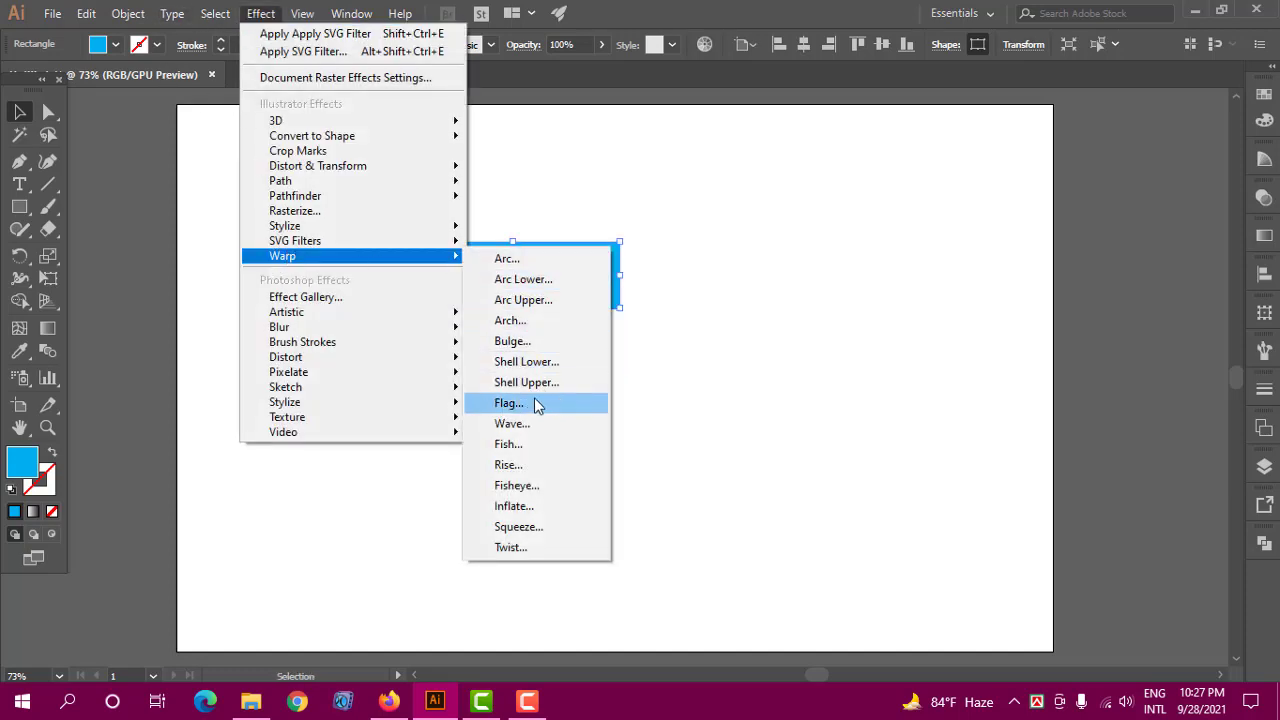
click(520, 405)
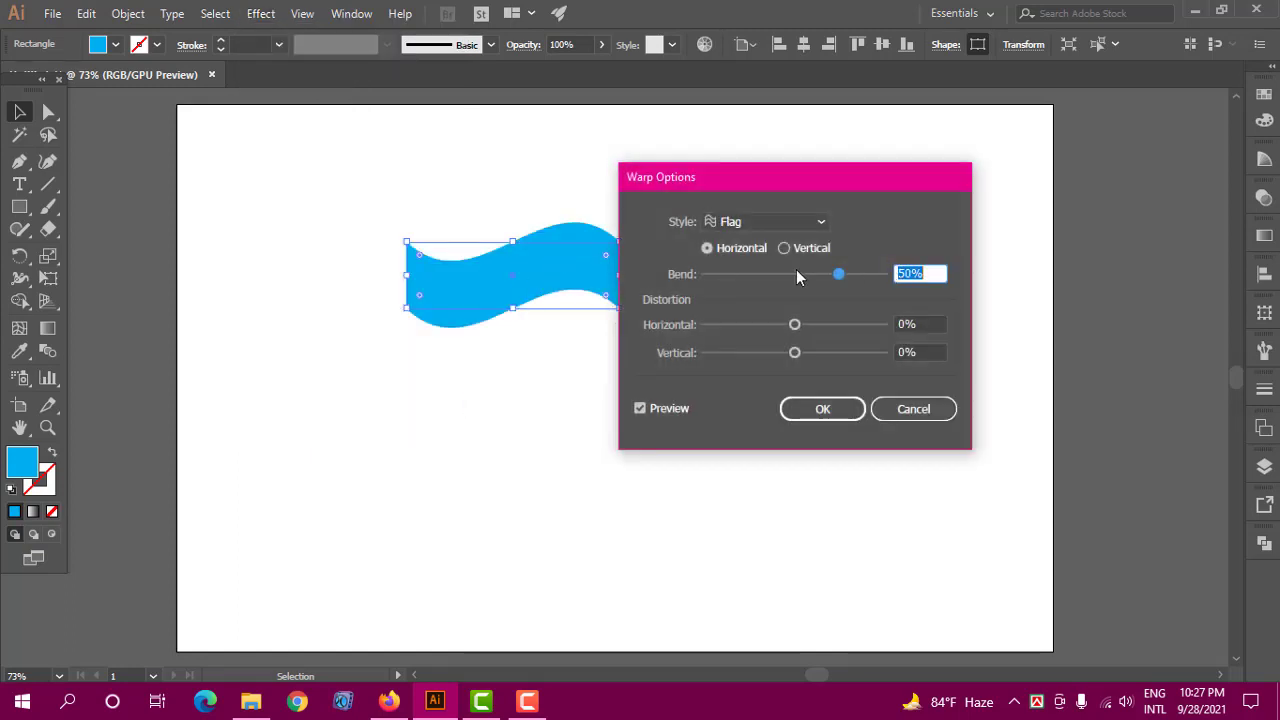
drag(838, 274, 816, 274)
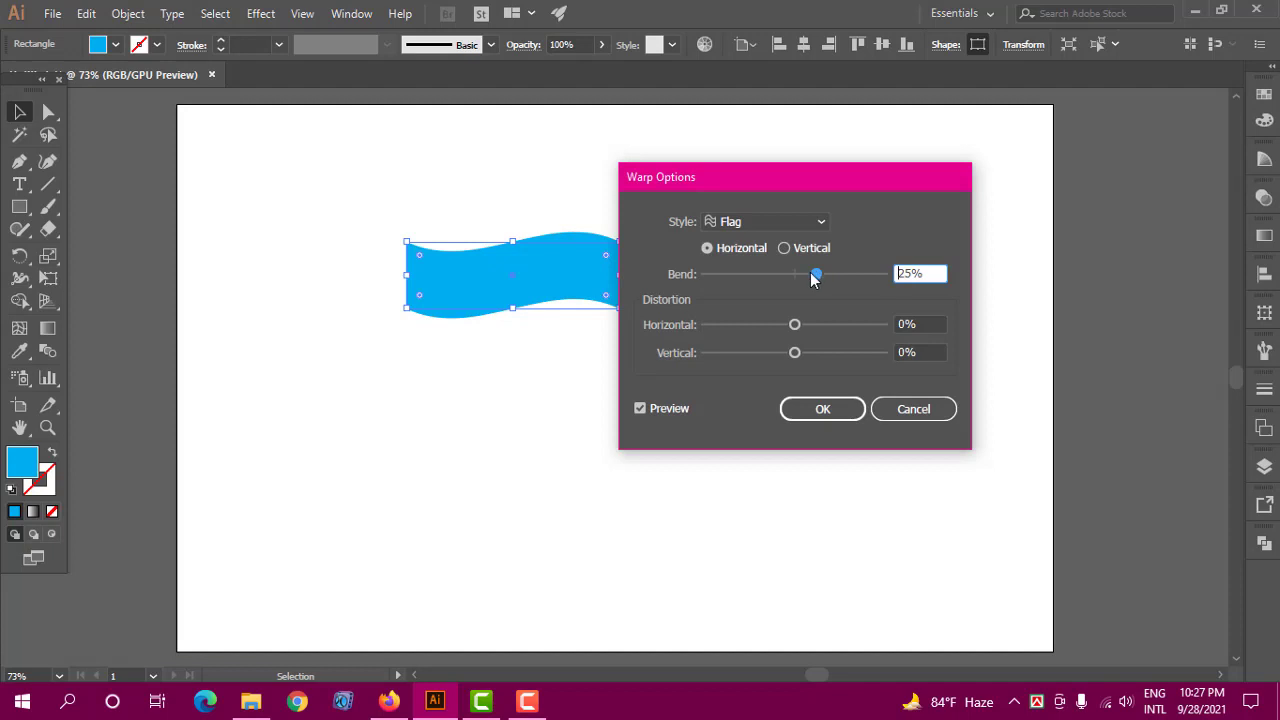
drag(811, 175, 950, 199)
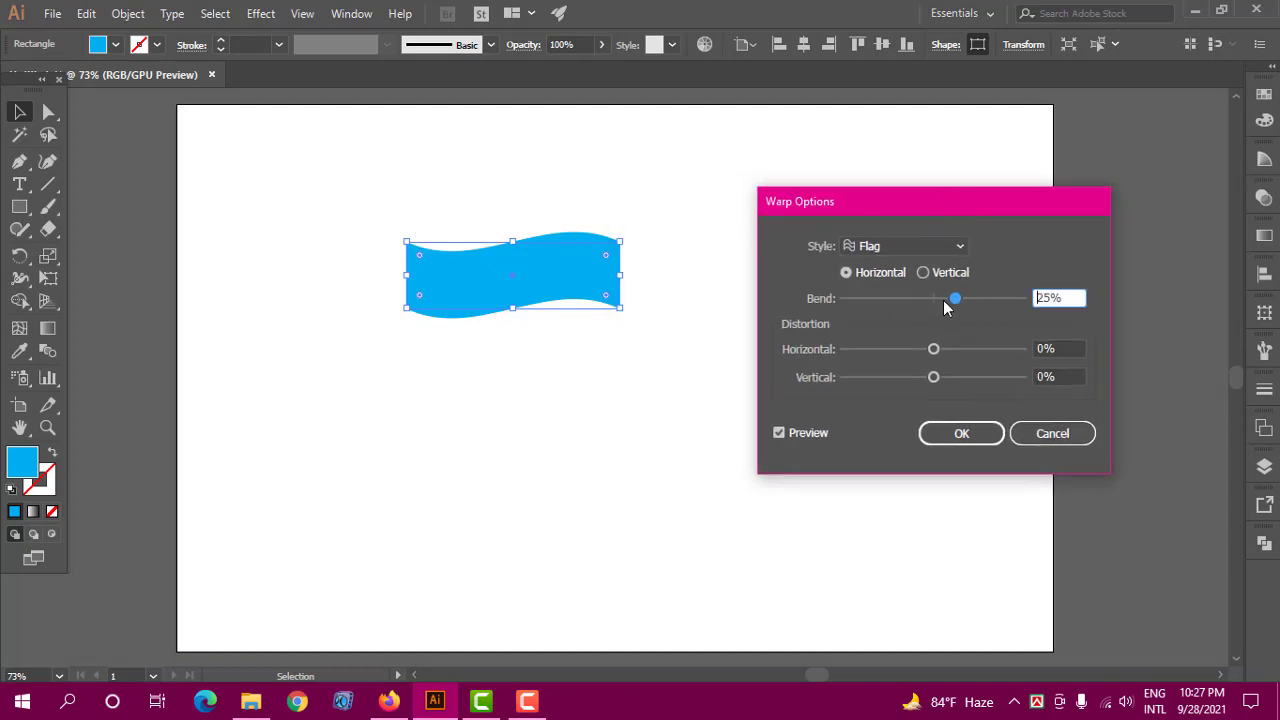
Try a -56% bend on the Flag warp and settle on a 46% bend with 1% horizontal distortion.
drag(950, 298, 884, 298)
click(915, 298)
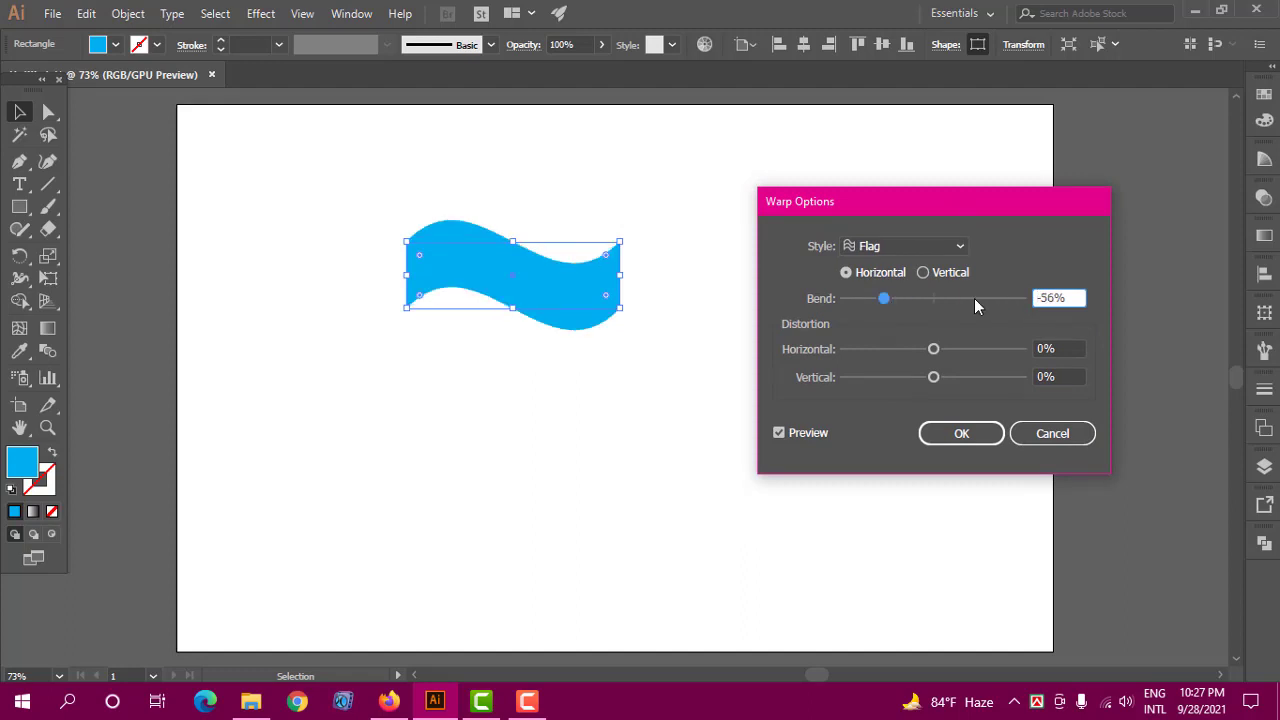
click(975, 298)
drag(943, 351, 973, 348)
click(905, 349)
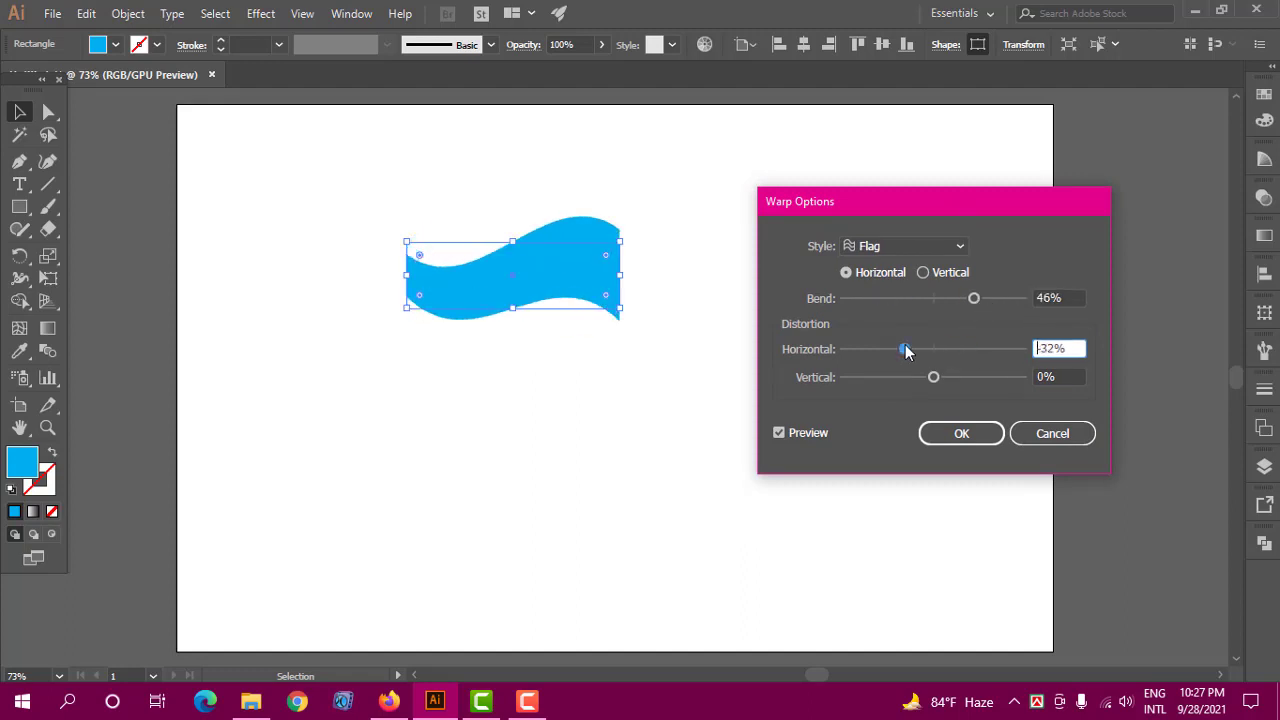
click(934, 349)
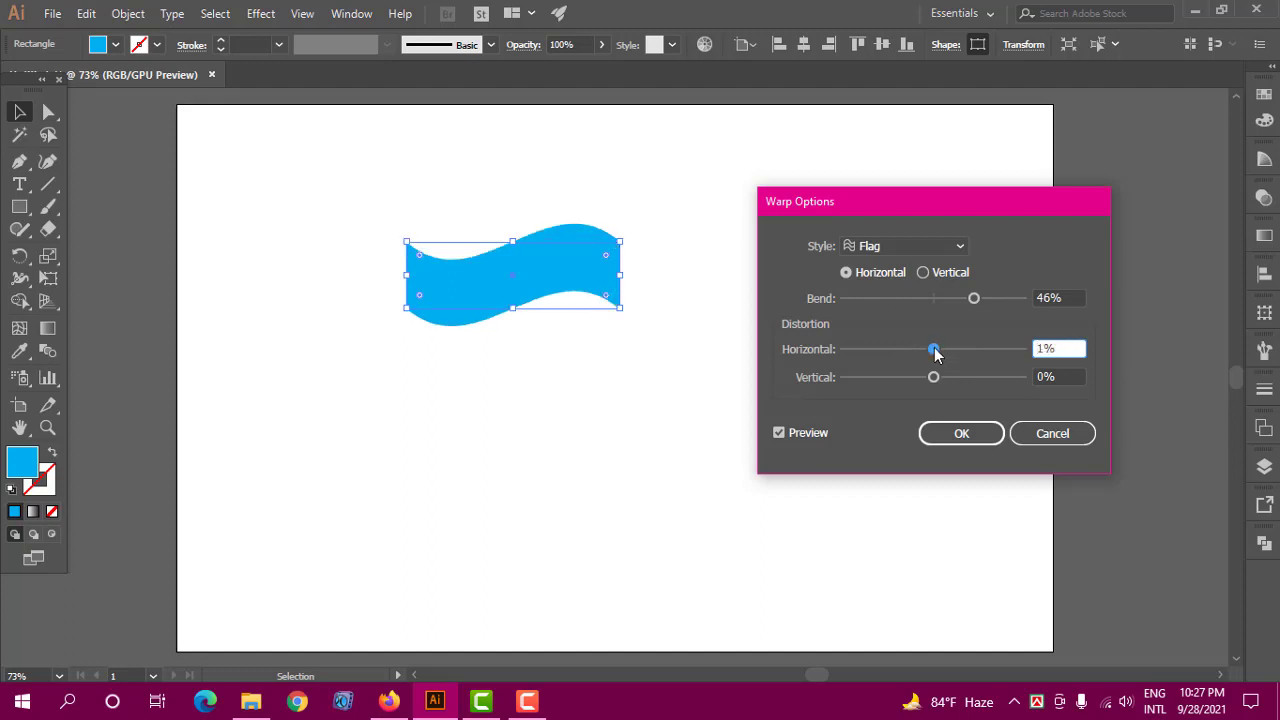
Try the Wave warp style on the rectangle with an 82% bend and 43% horizontal distortion, and cancel the warp.
drag(912, 194, 790, 160)
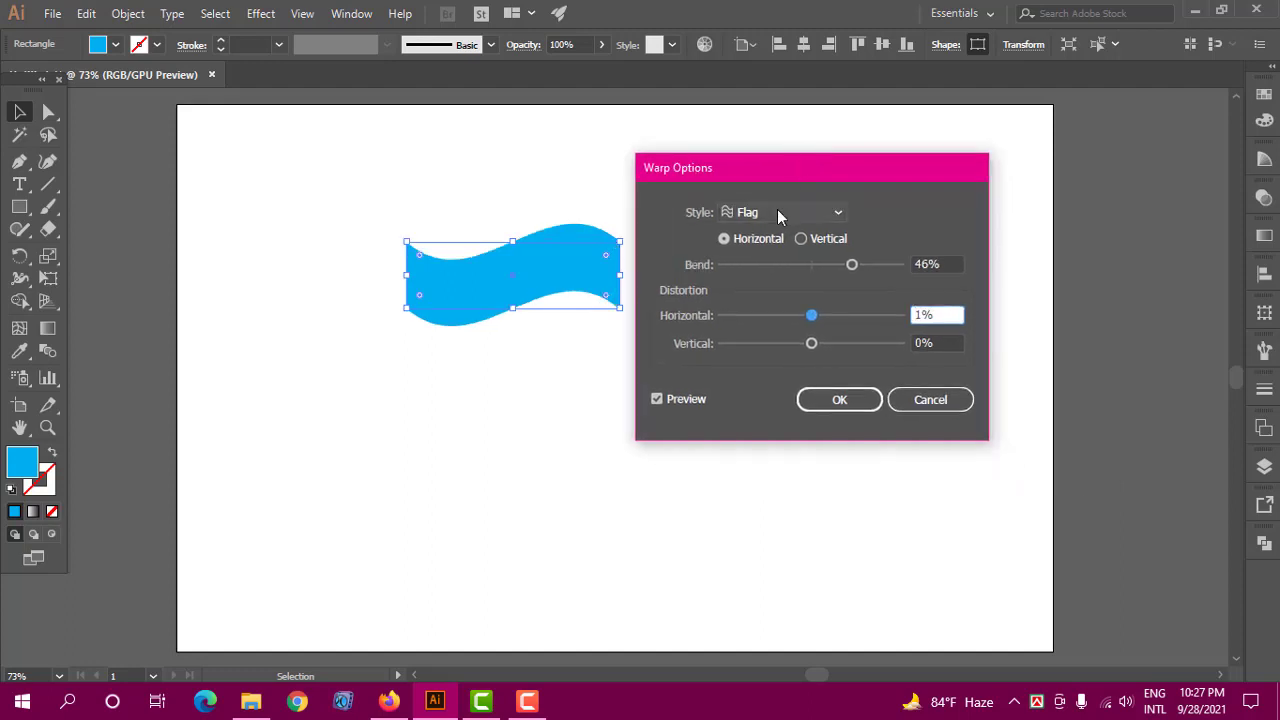
click(777, 212)
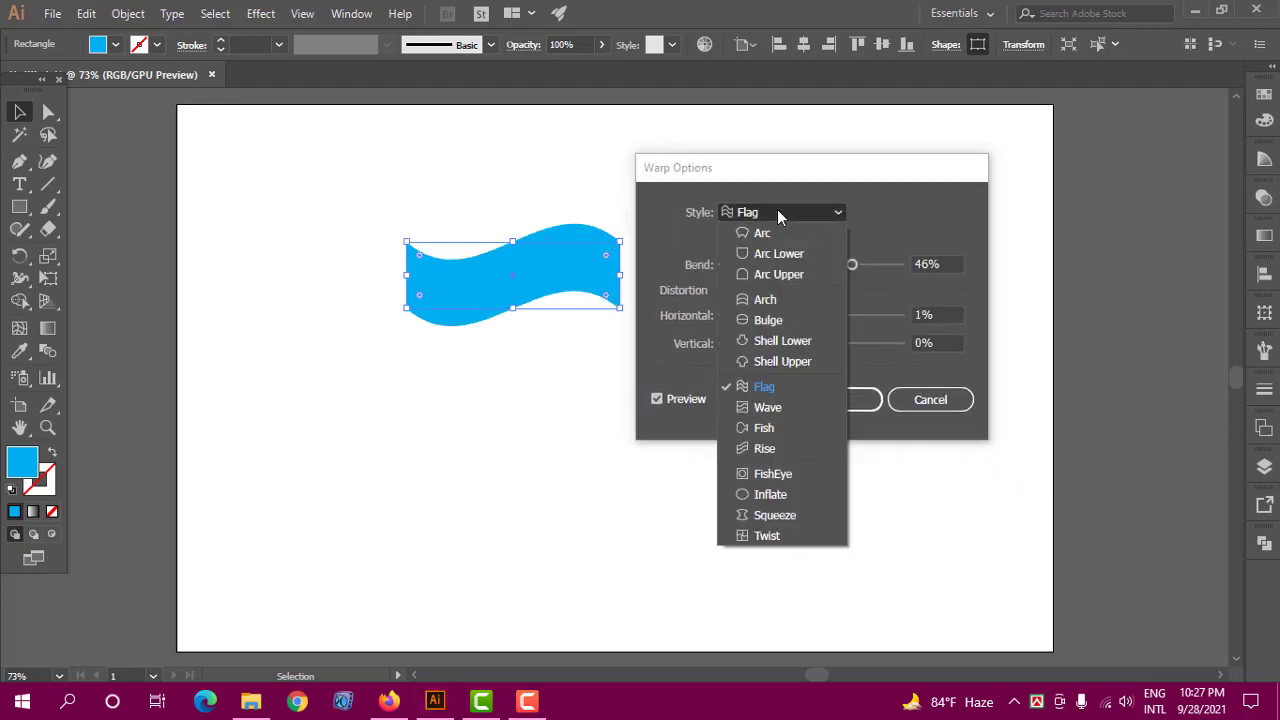
click(768, 408)
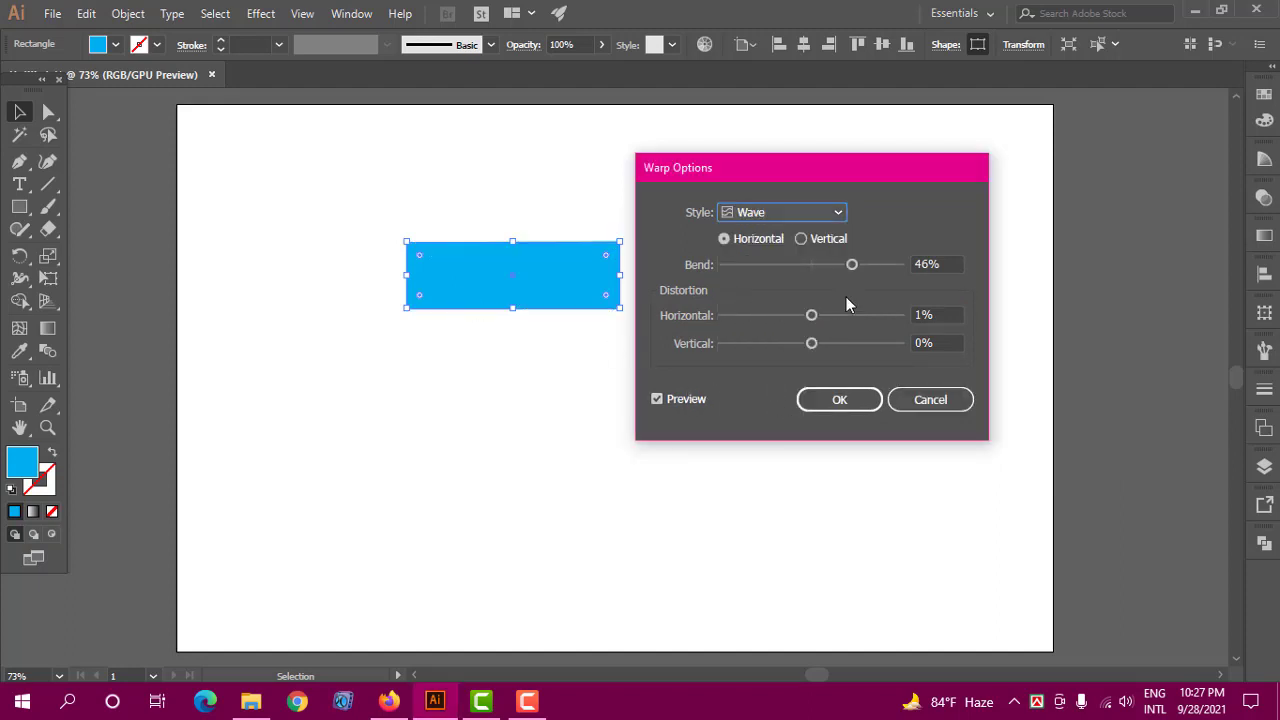
drag(837, 265, 893, 272)
click(684, 399)
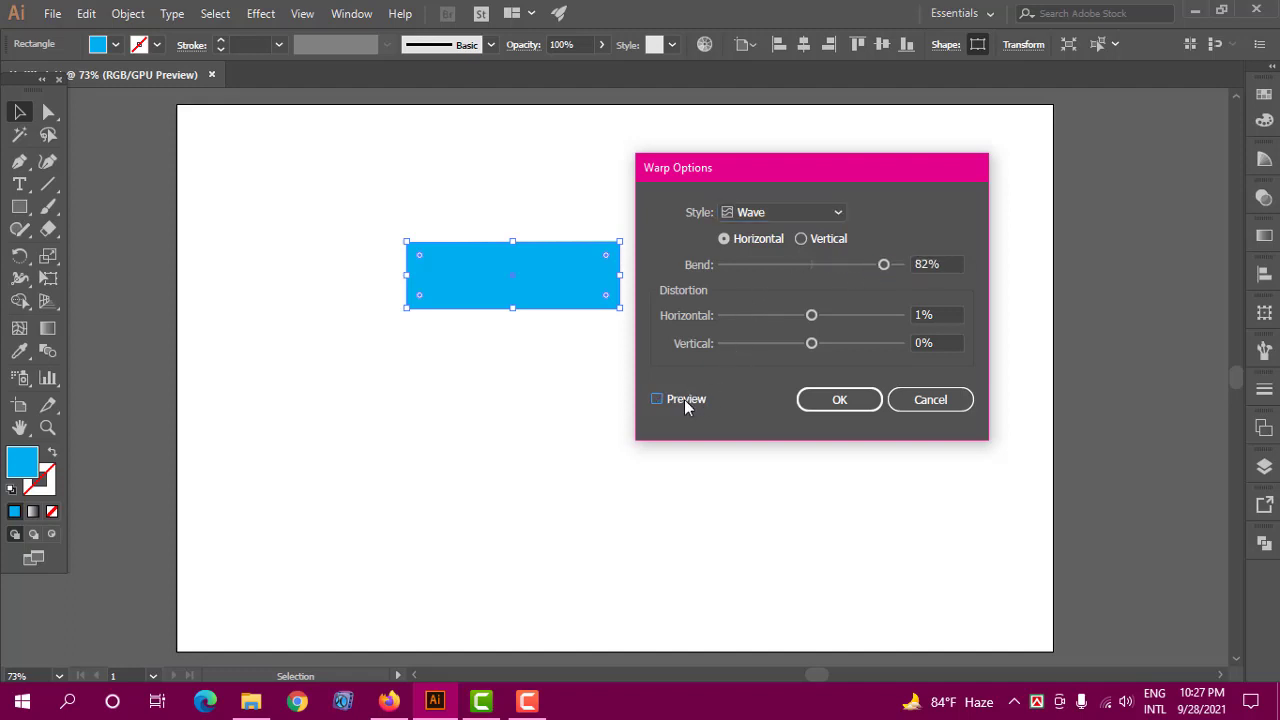
drag(836, 310, 849, 315)
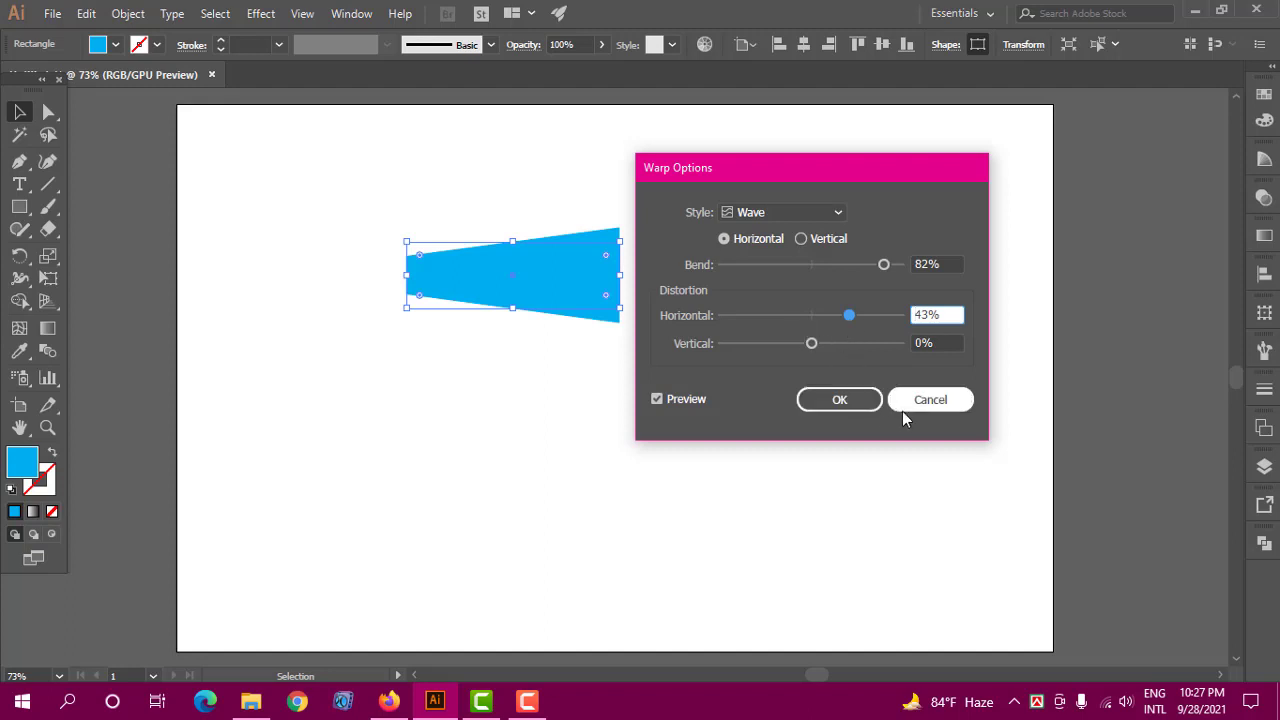
click(929, 400)
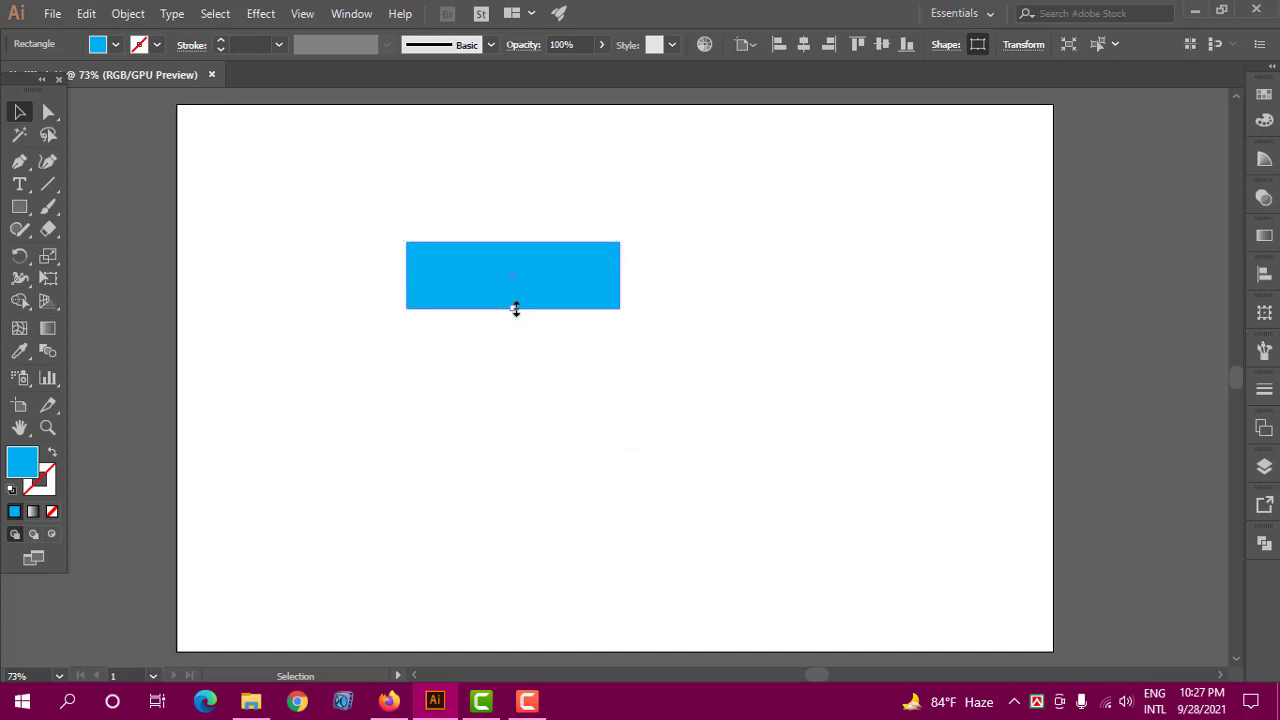
Reduce the rectangle to about half its height and start a Wave warp on it with the preview enabled.
drag(513, 307, 522, 275)
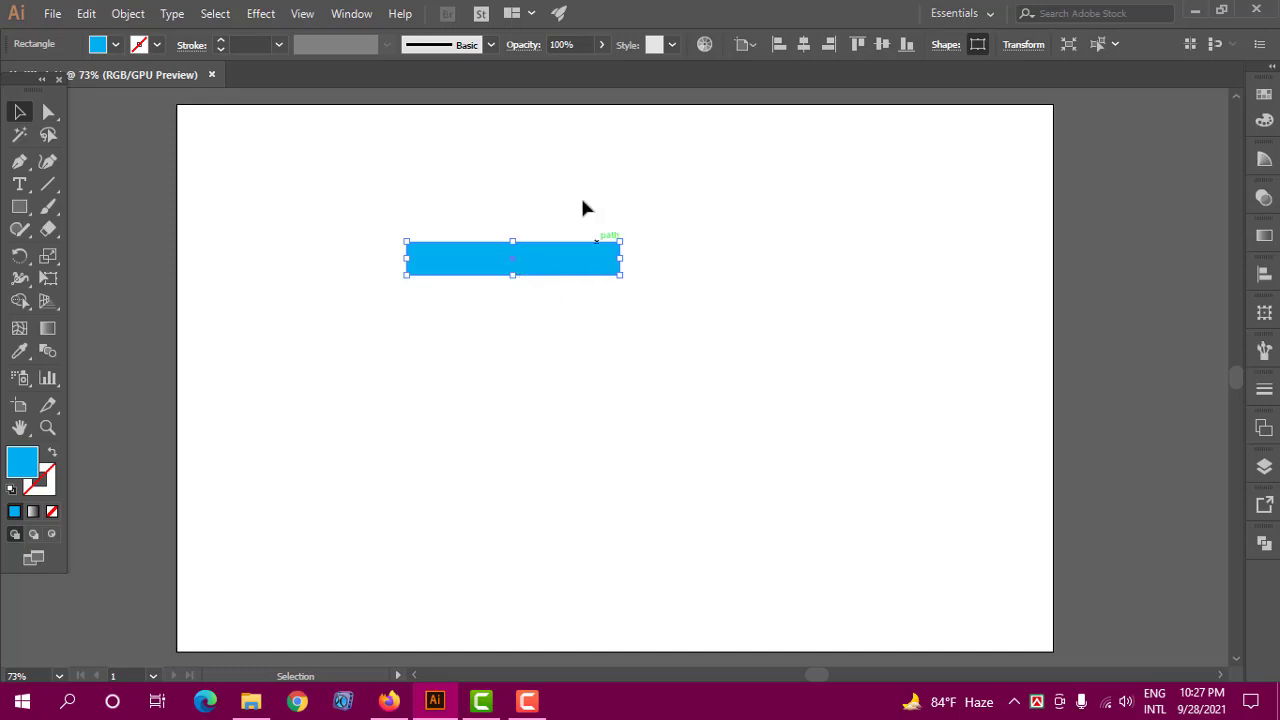
click(256, 14)
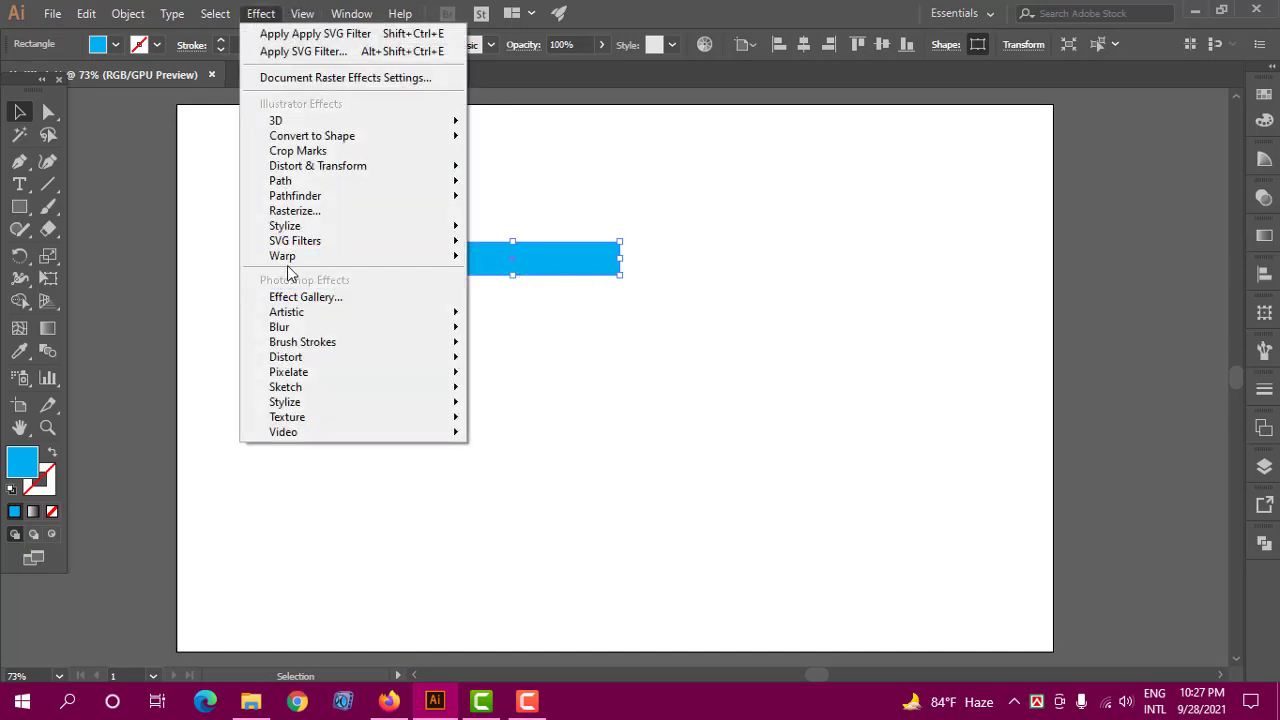
mouse_move(295, 256)
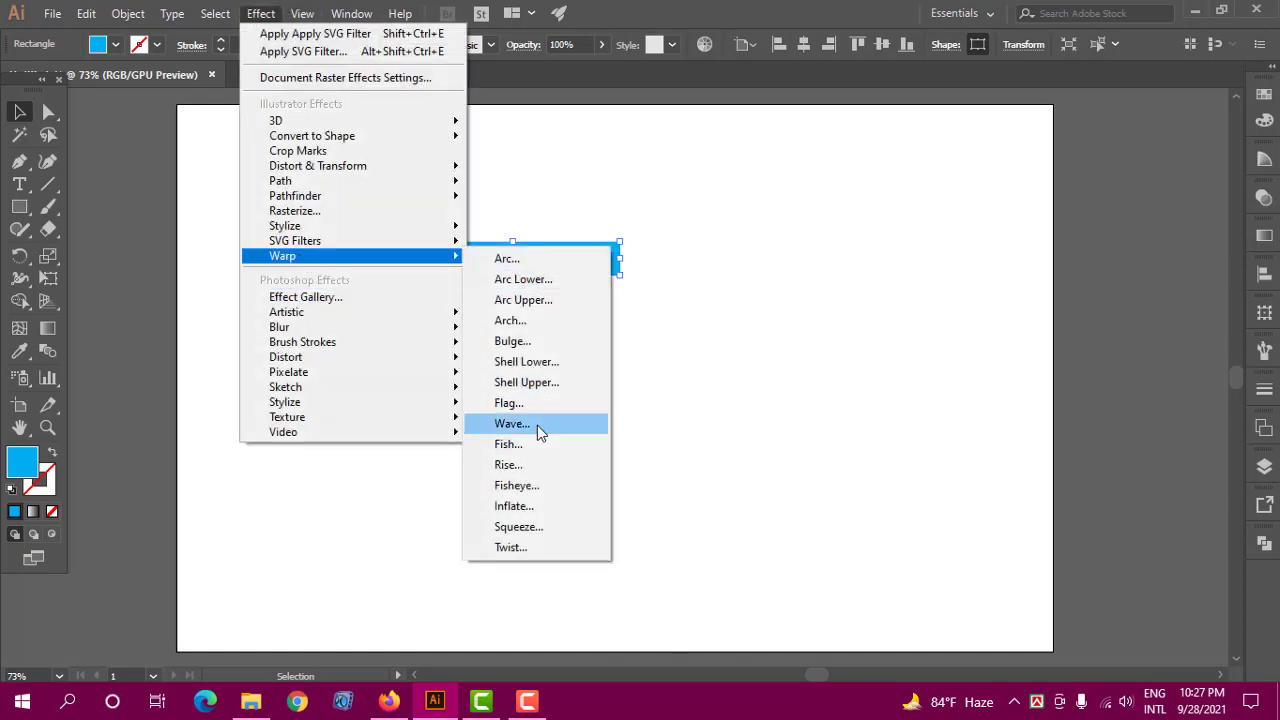
click(537, 424)
click(680, 400)
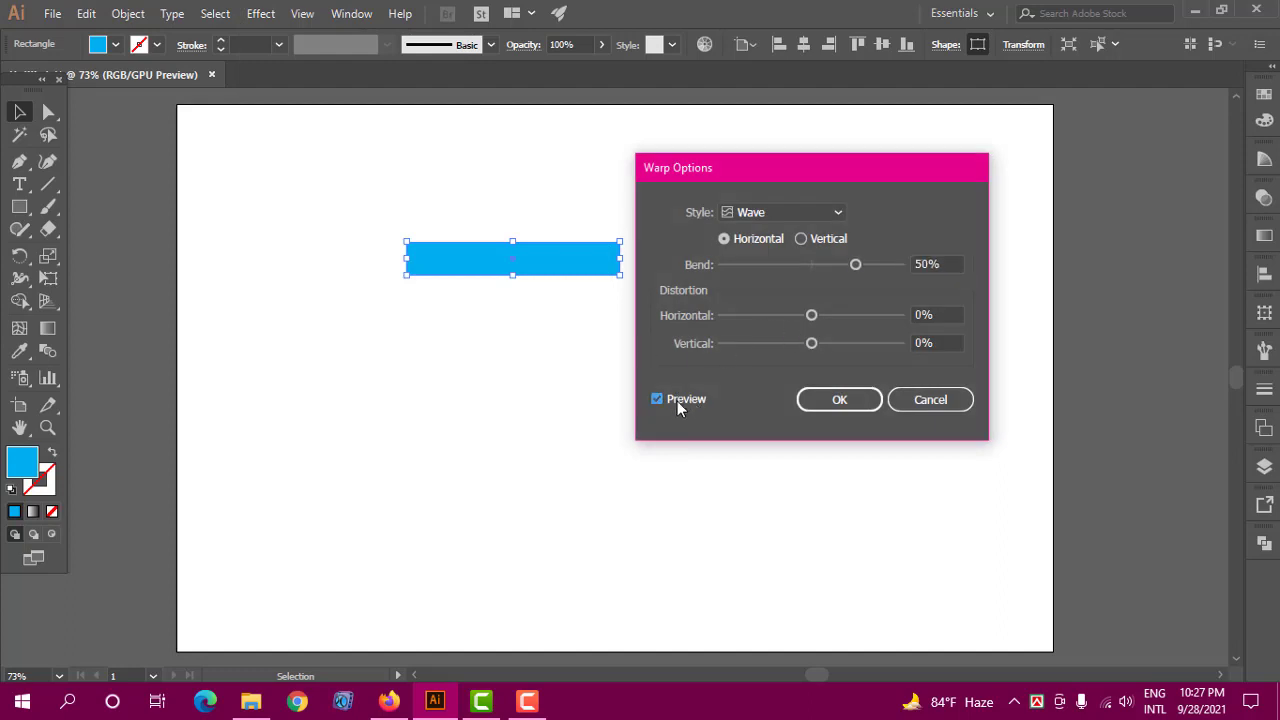
Try the Wave warp vertically, return it to horizontal, and test several bends, ending at -75%.
click(801, 239)
click(726, 239)
click(832, 264)
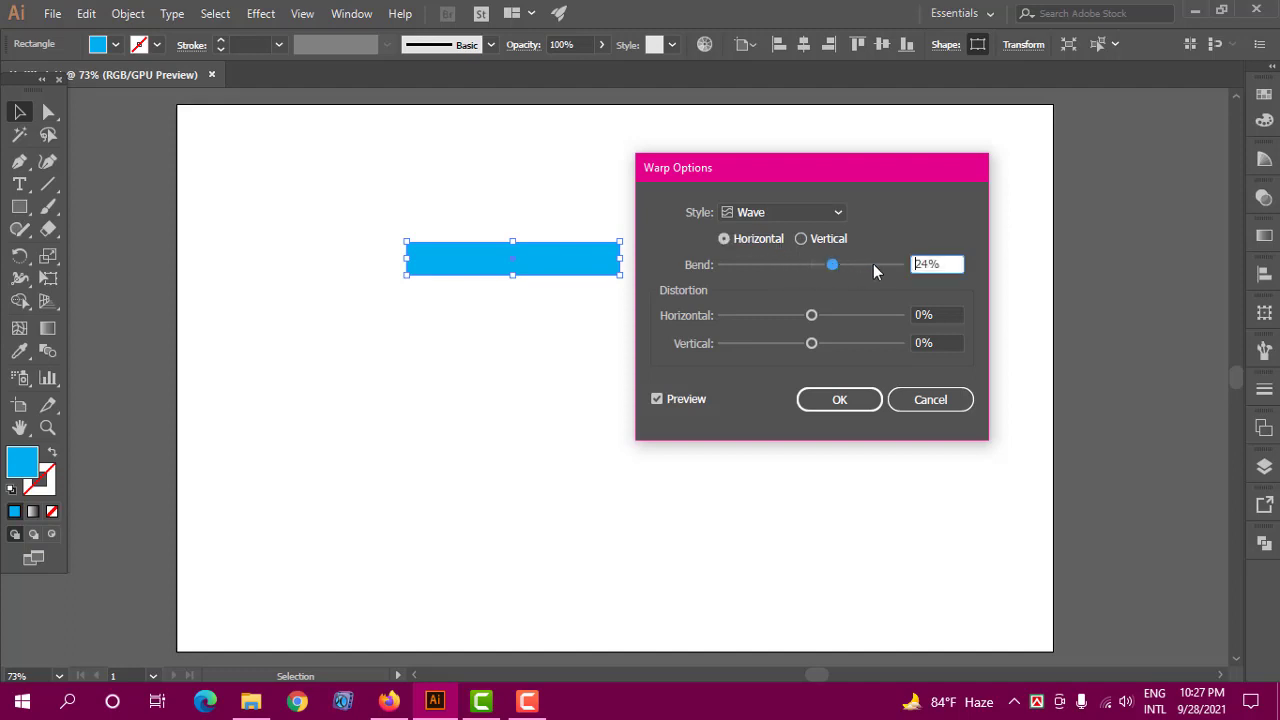
click(873, 264)
click(733, 264)
click(745, 265)
Switch the warp style to Fish and try positive and negative bends, ending at -79%.
click(785, 210)
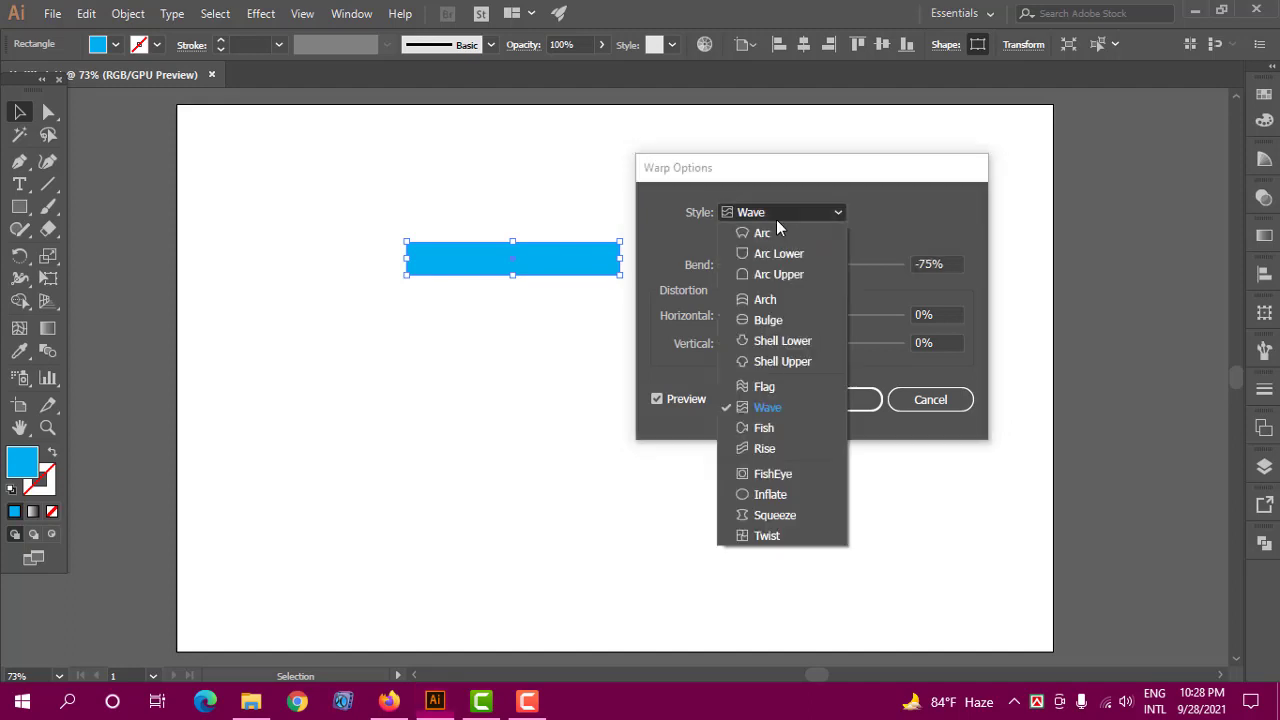
click(765, 427)
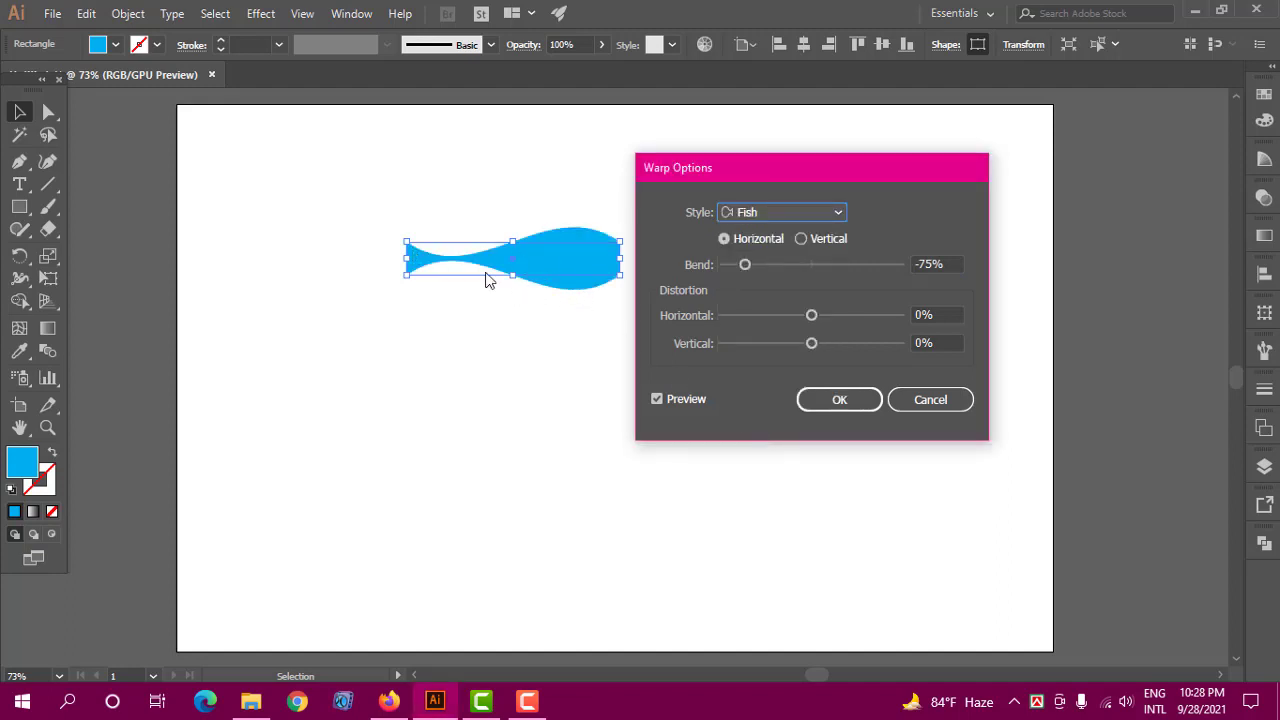
drag(746, 265, 856, 266)
drag(705, 265, 742, 275)
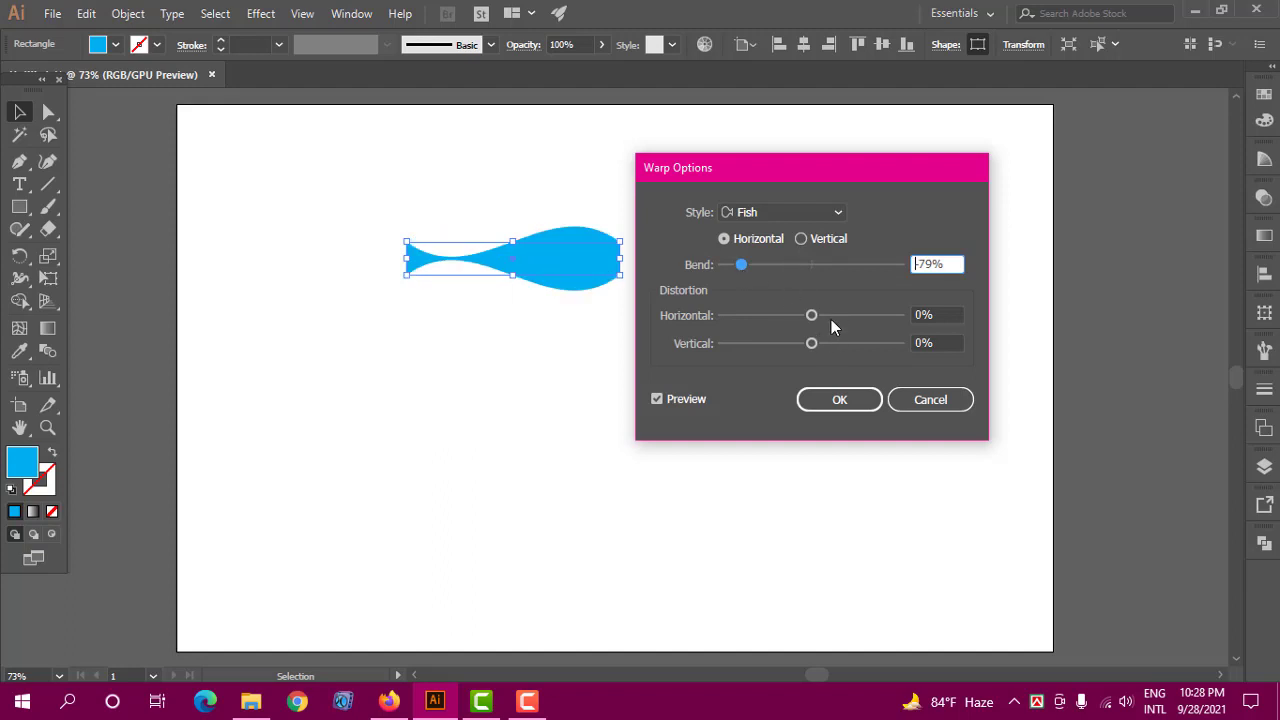
Try positive and negative distortions on the Fish warp, ending at -51% horizontal and -34% vertical.
drag(832, 314, 845, 315)
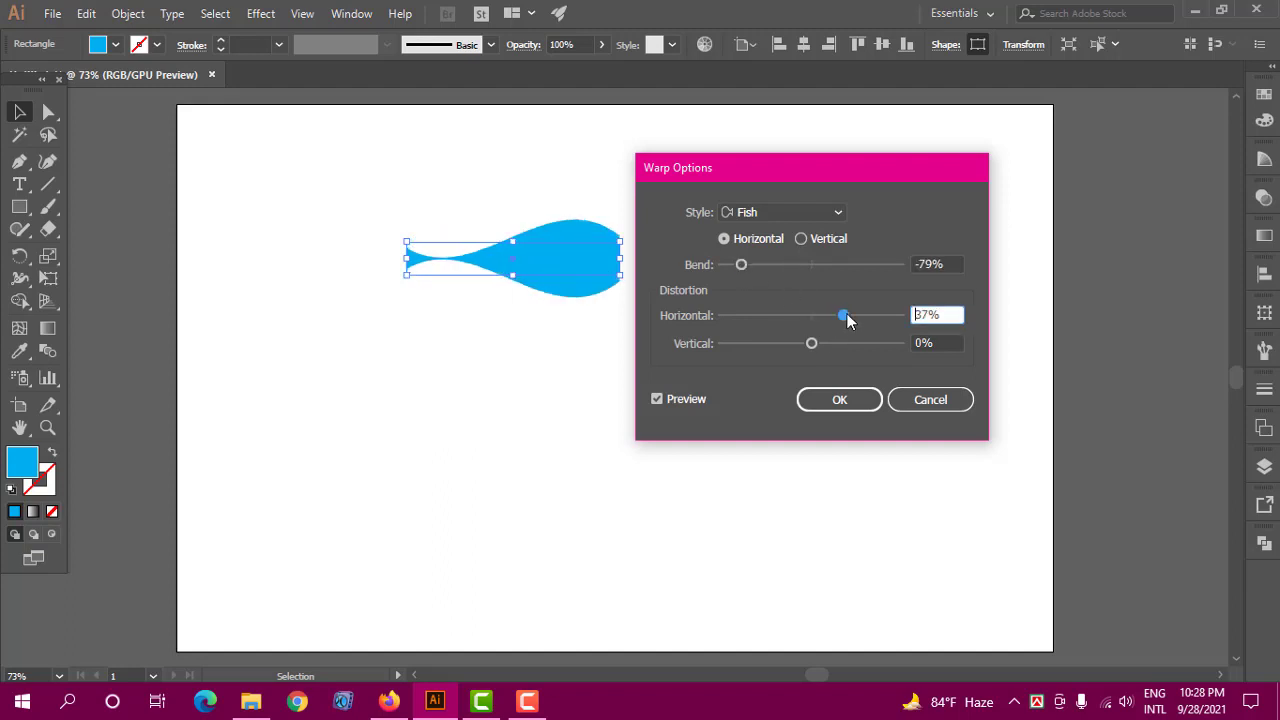
click(745, 315)
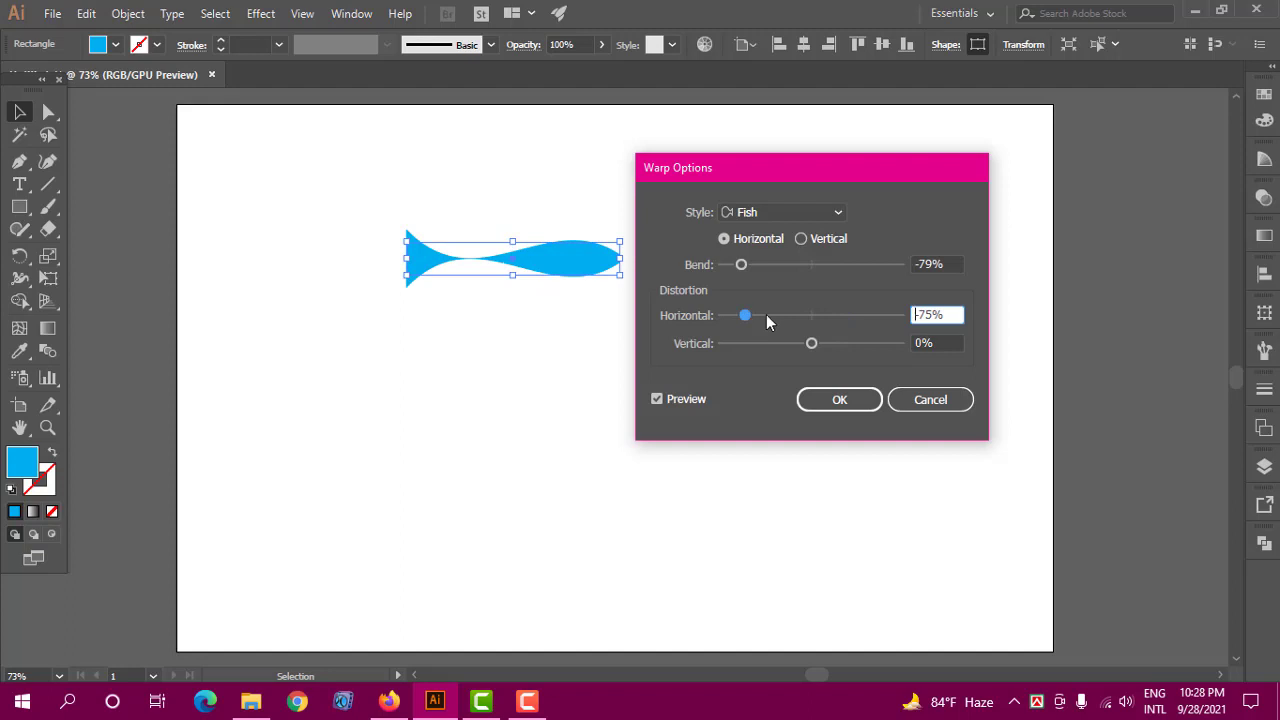
click(766, 315)
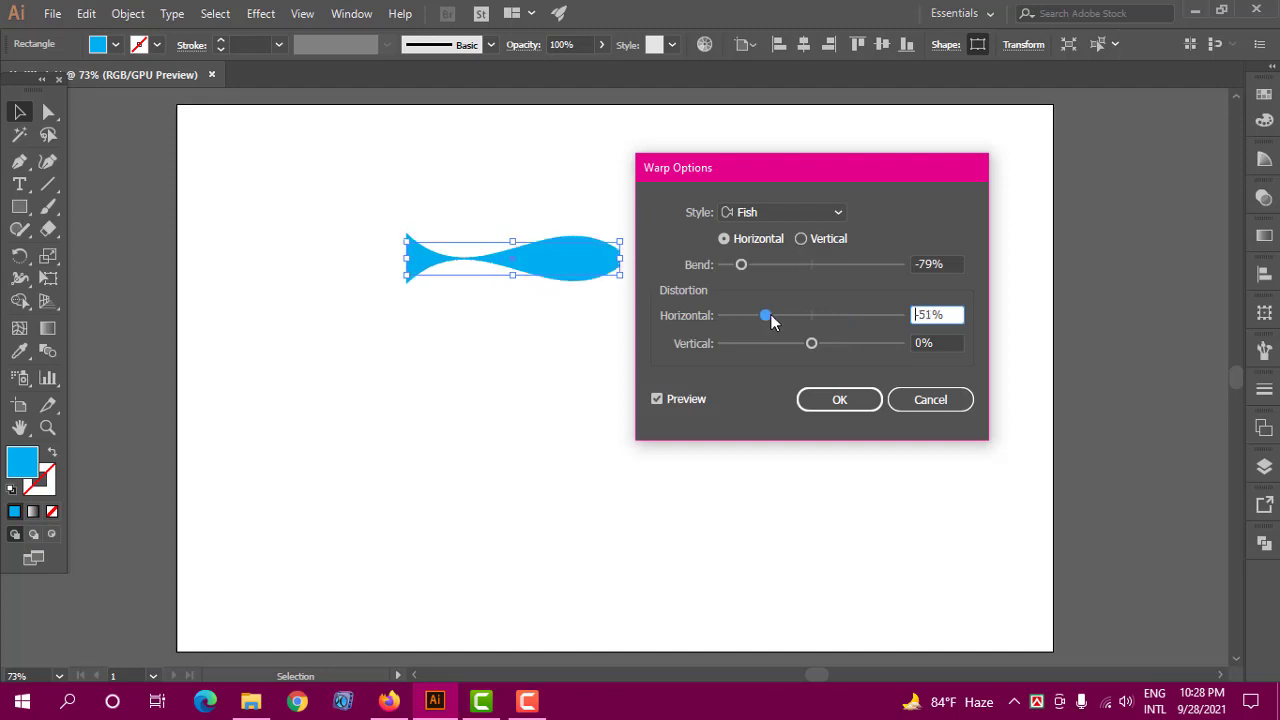
click(848, 341)
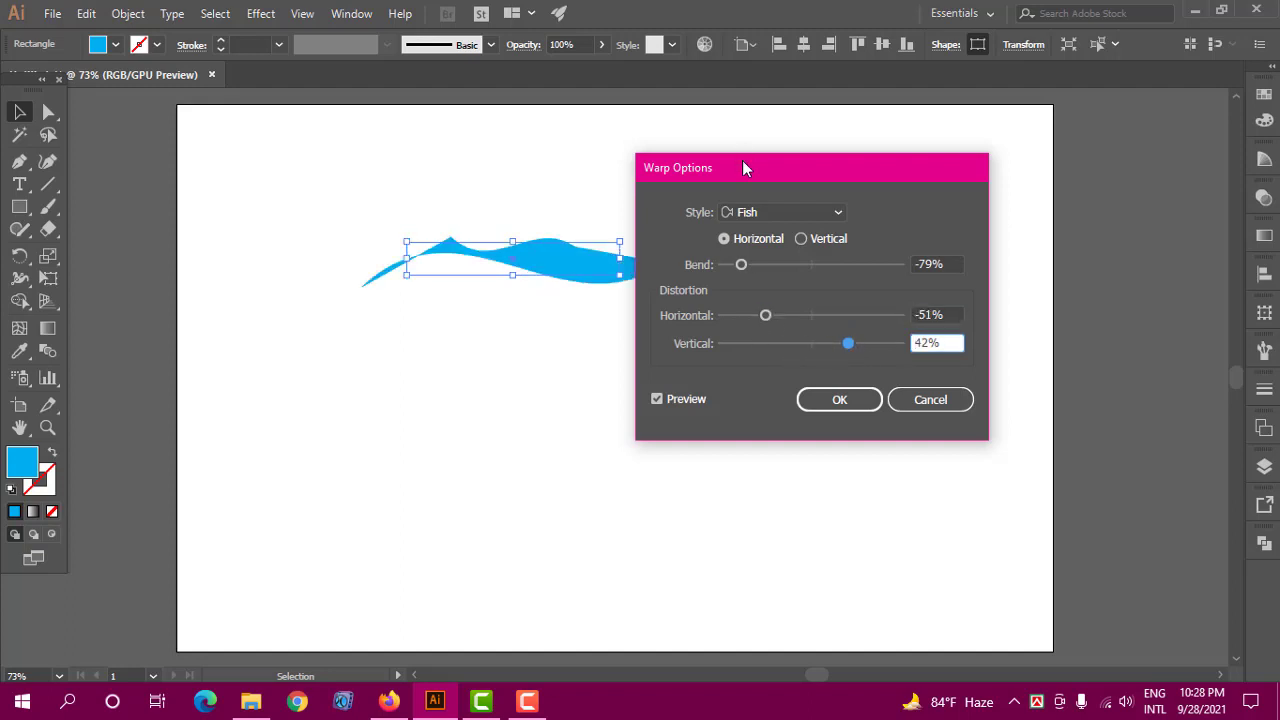
drag(743, 168, 857, 173)
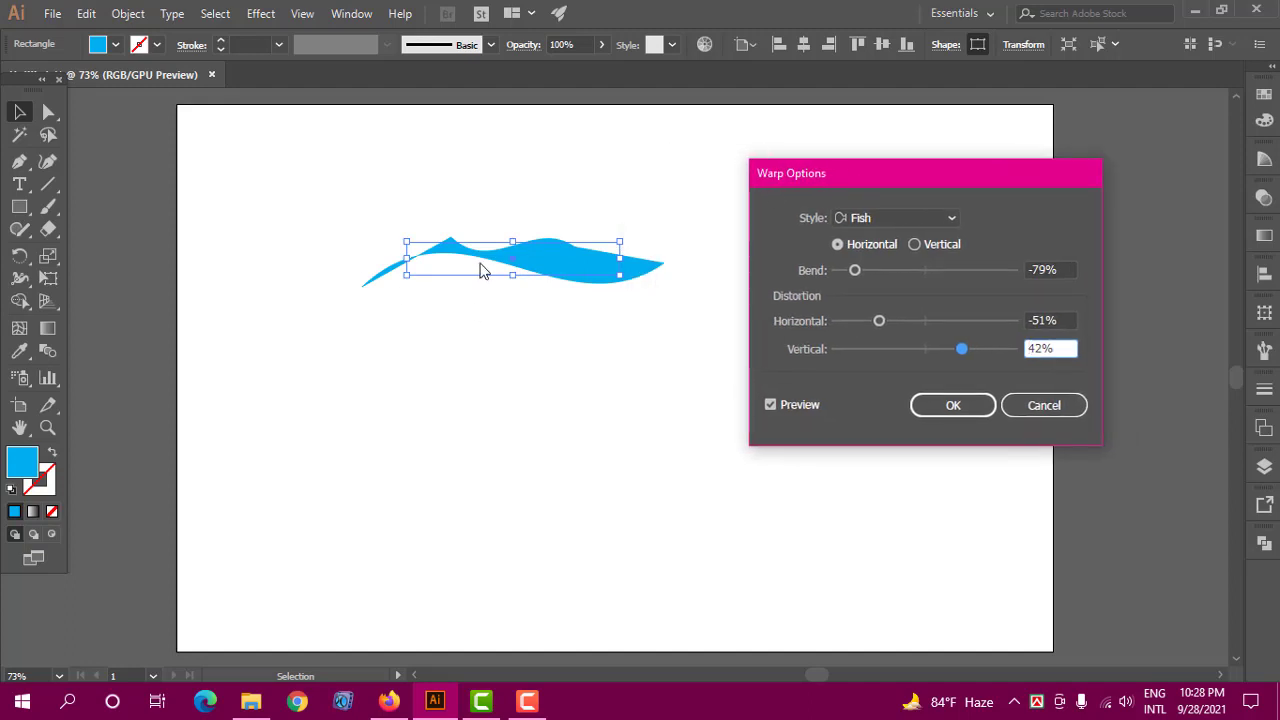
click(894, 352)
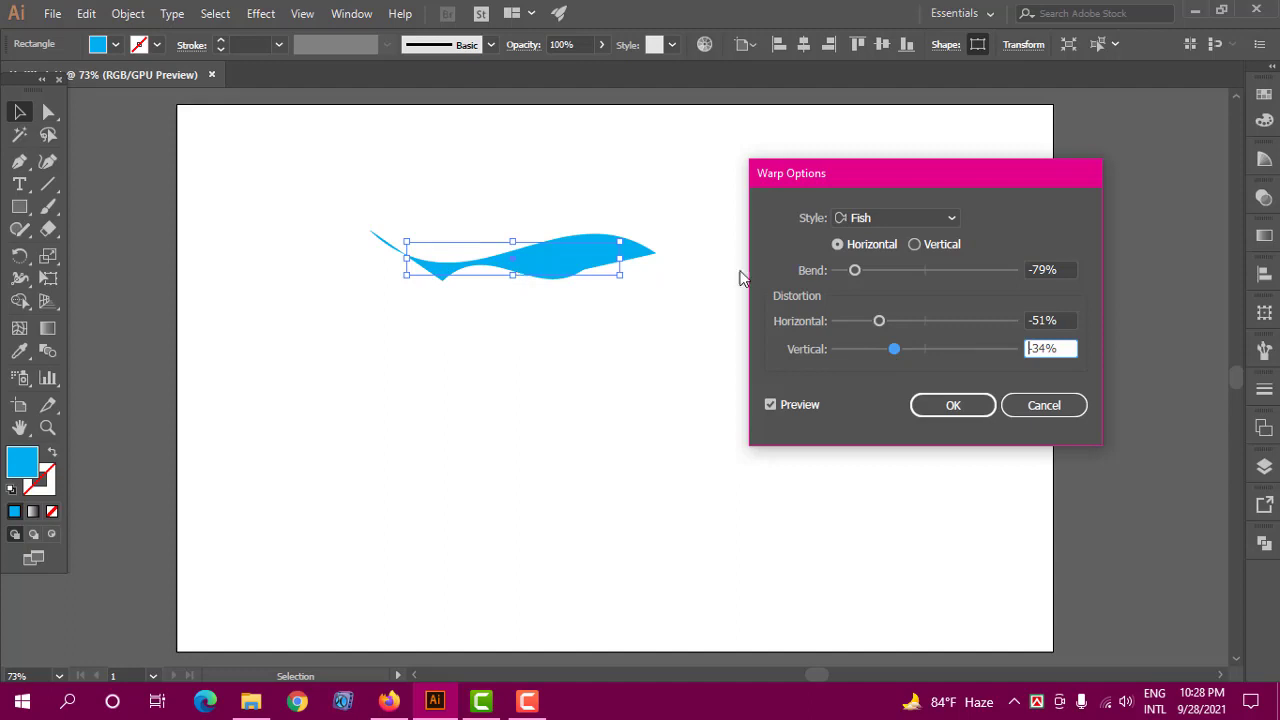
Switch the warp style to Rise and set both horizontal and vertical distortion to -3%.
click(898, 223)
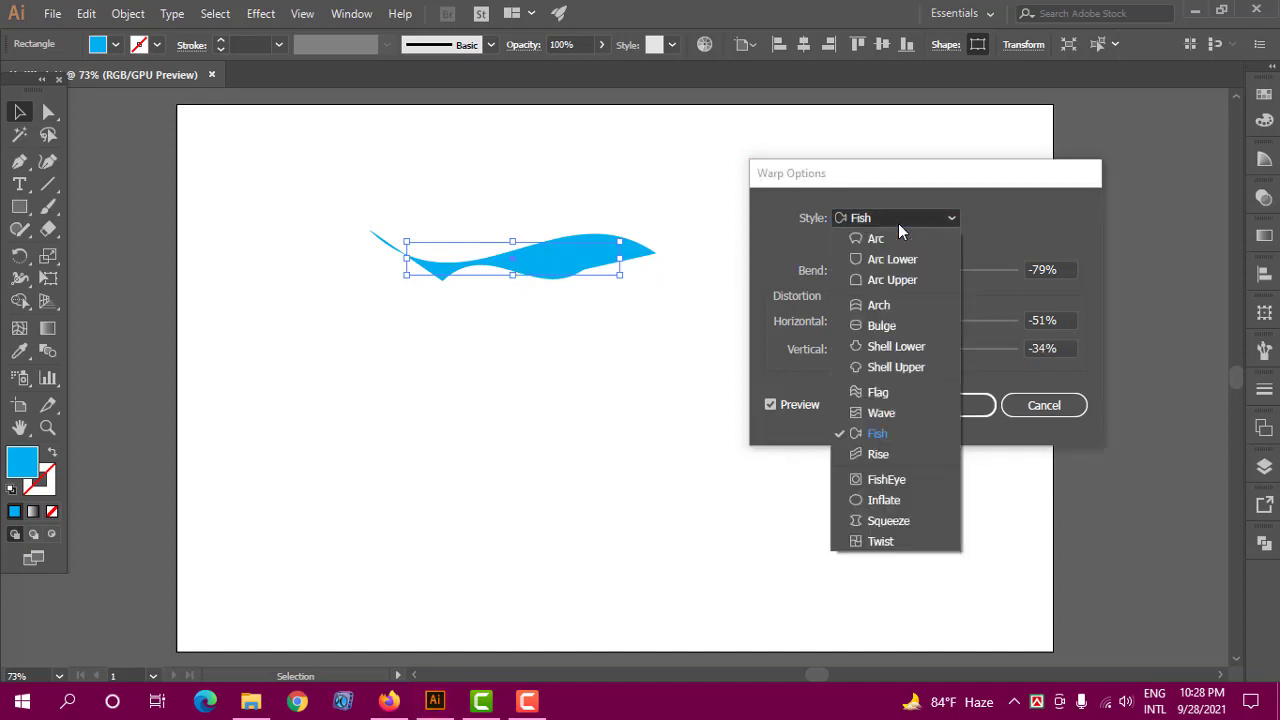
click(892, 457)
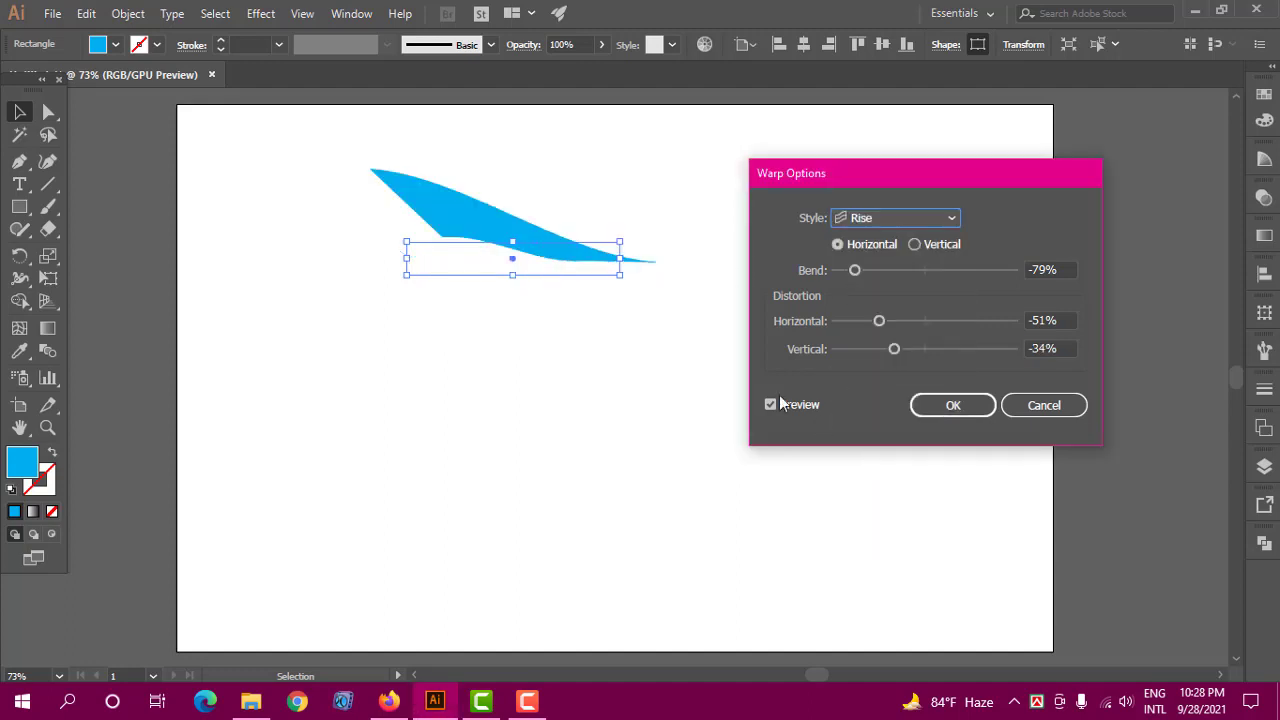
click(922, 321)
click(923, 348)
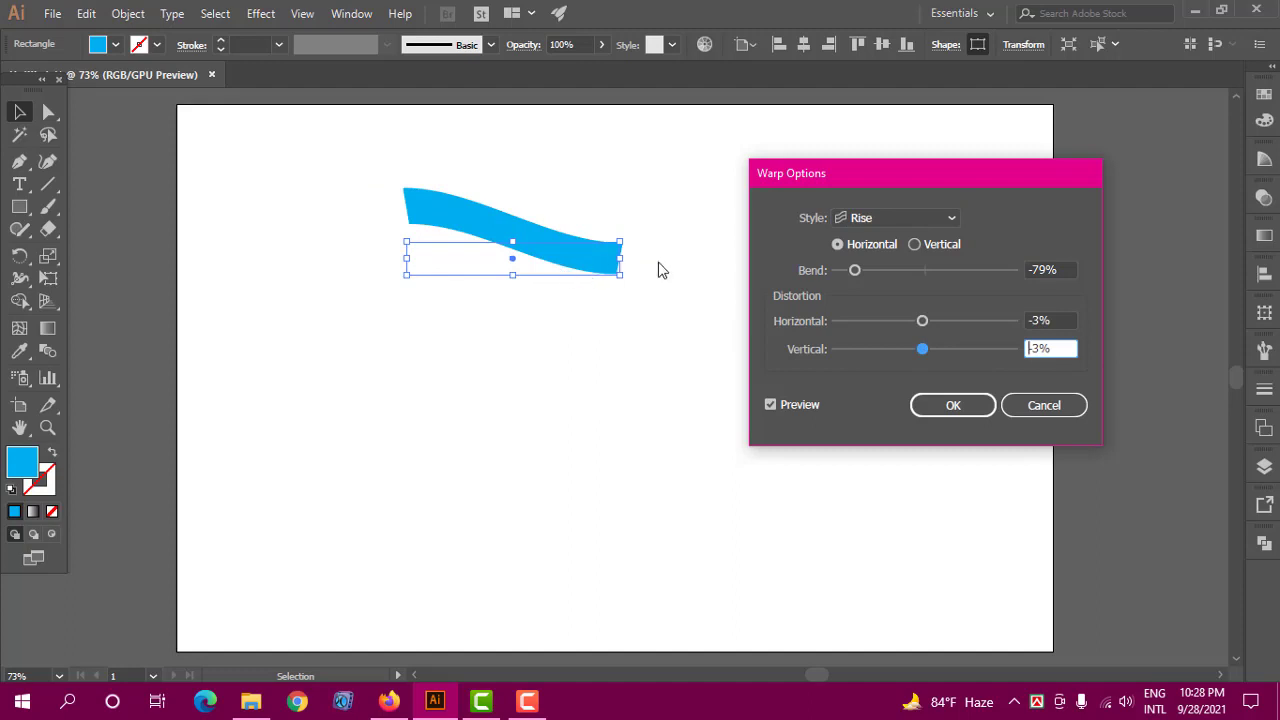
Switch the warp style to FishEye and set its bend to -4%.
click(906, 220)
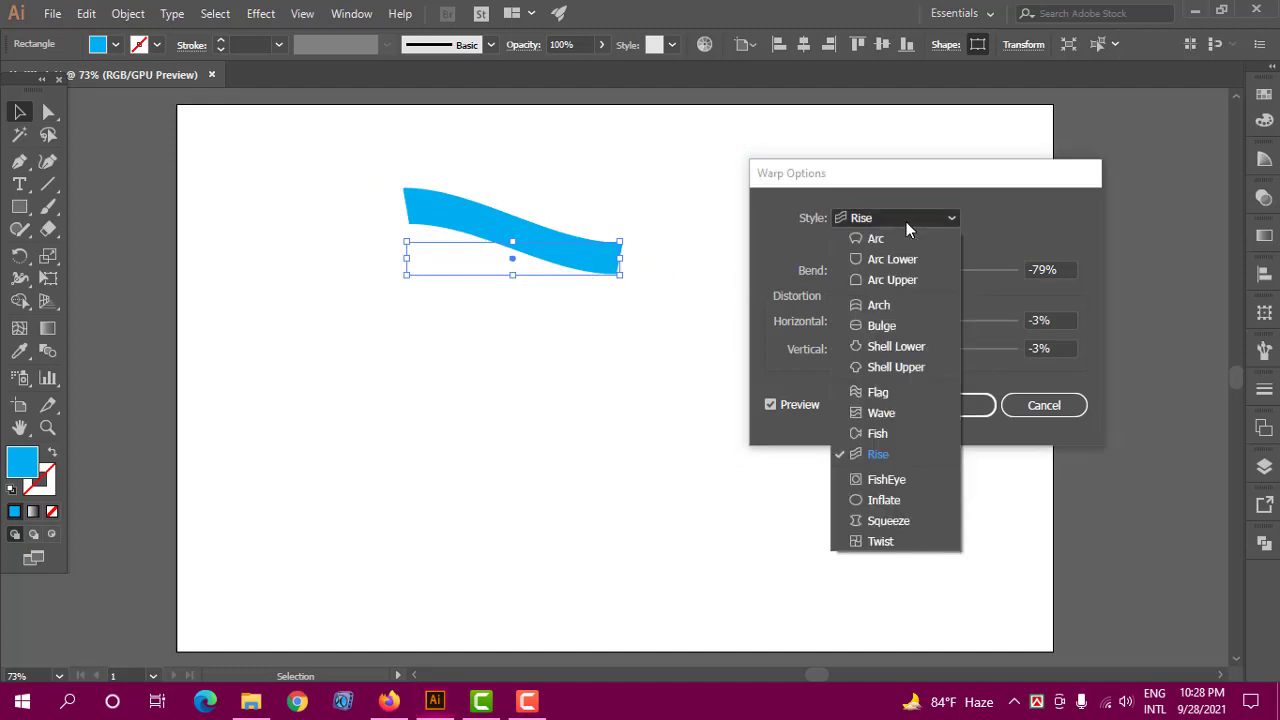
click(886, 482)
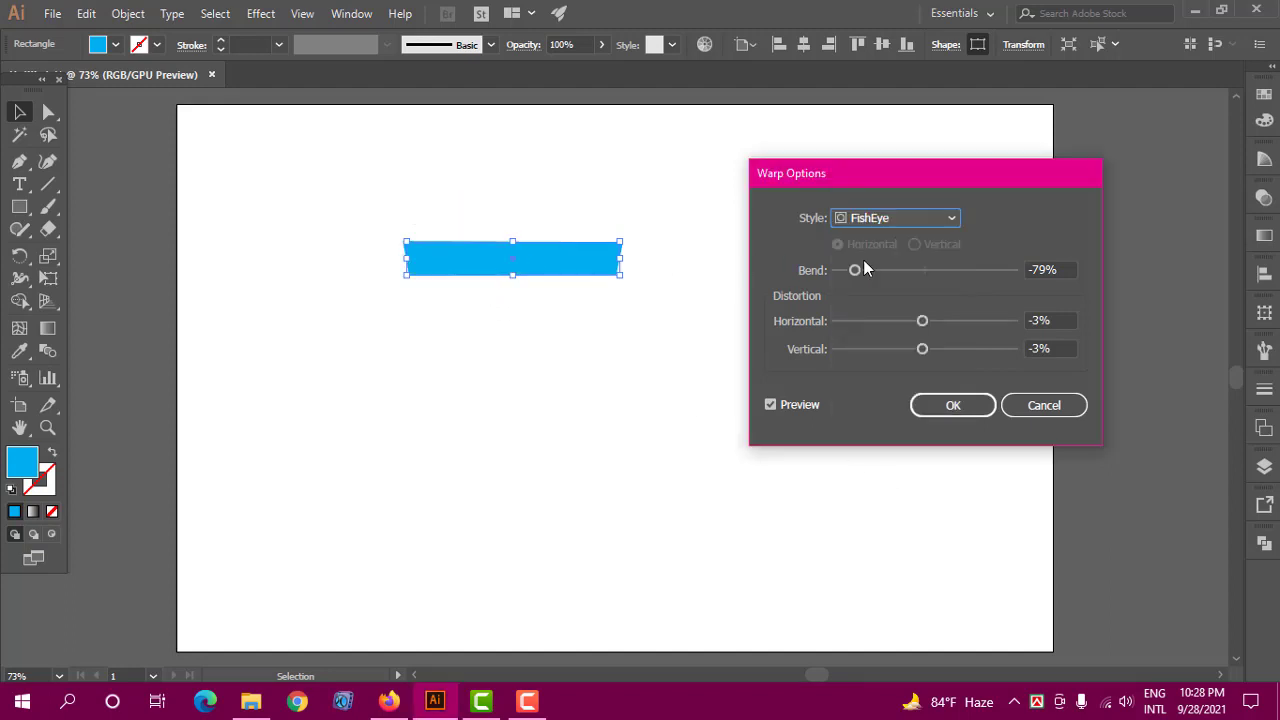
click(922, 272)
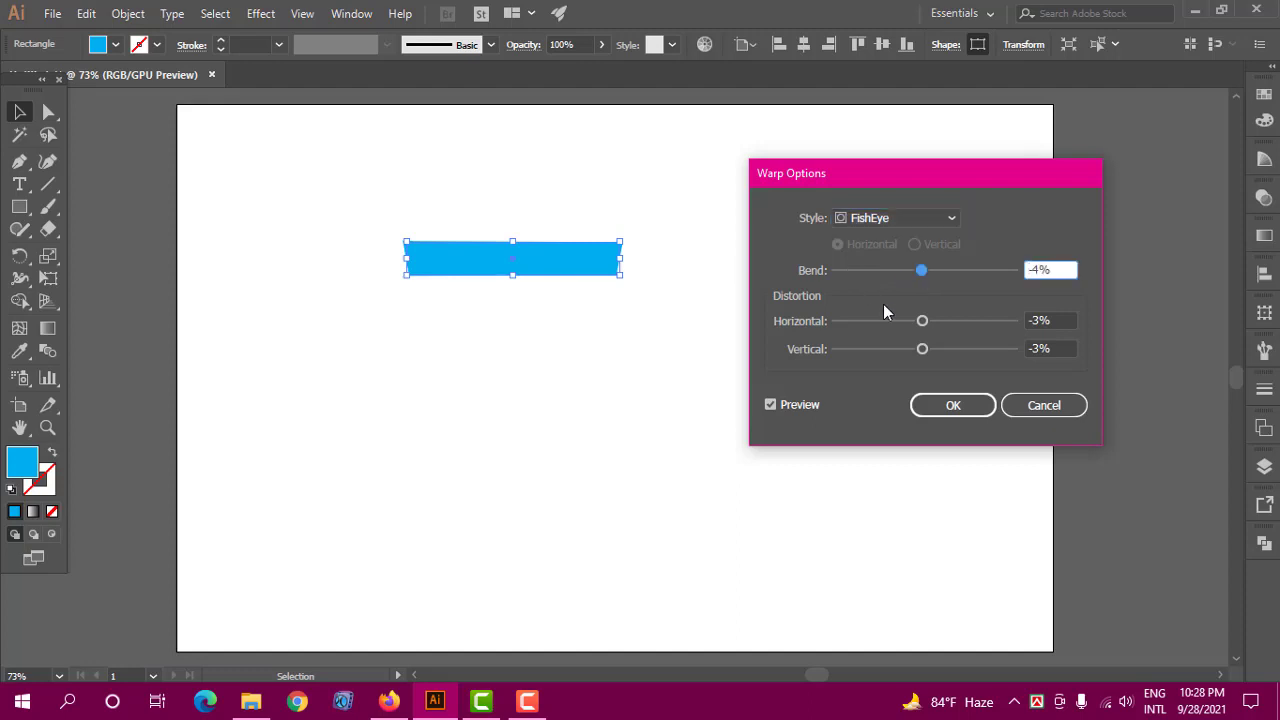
Try negative and positive distortions on the FishEye warp, ending at 3% horizontal and vertical, and set its bend to -43%.
drag(896, 321, 867, 321)
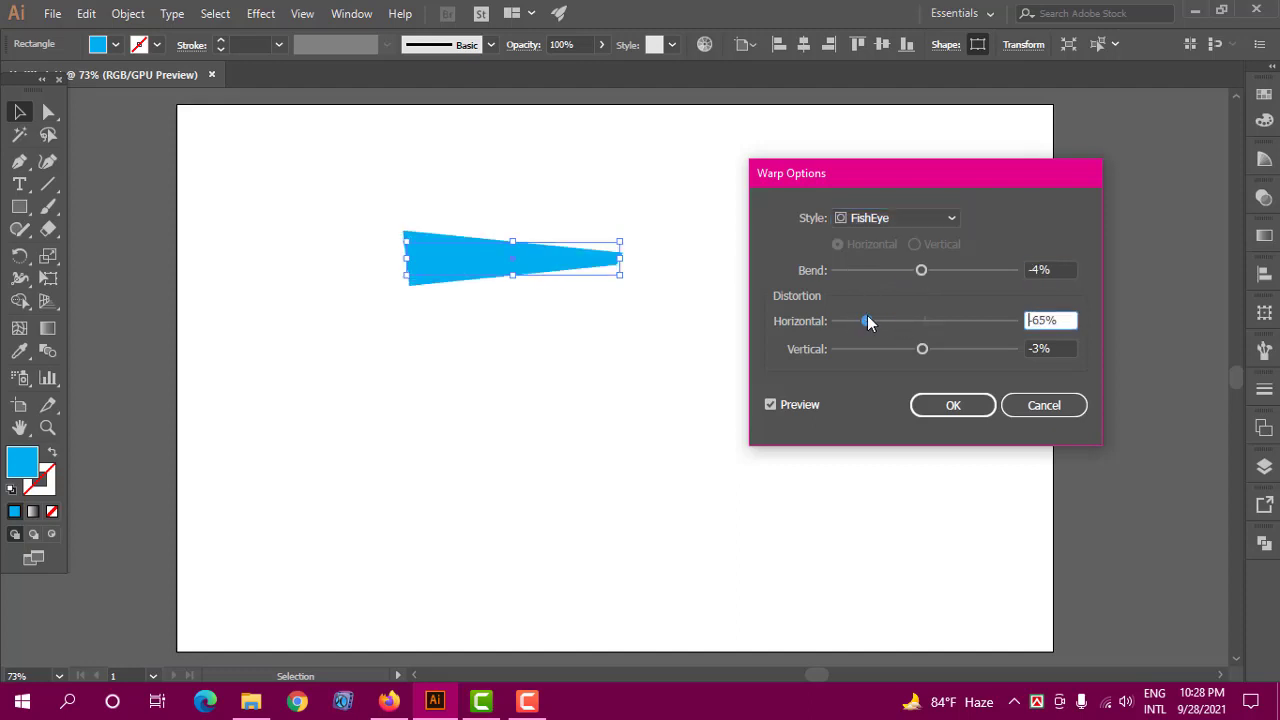
drag(970, 321, 968, 349)
click(952, 349)
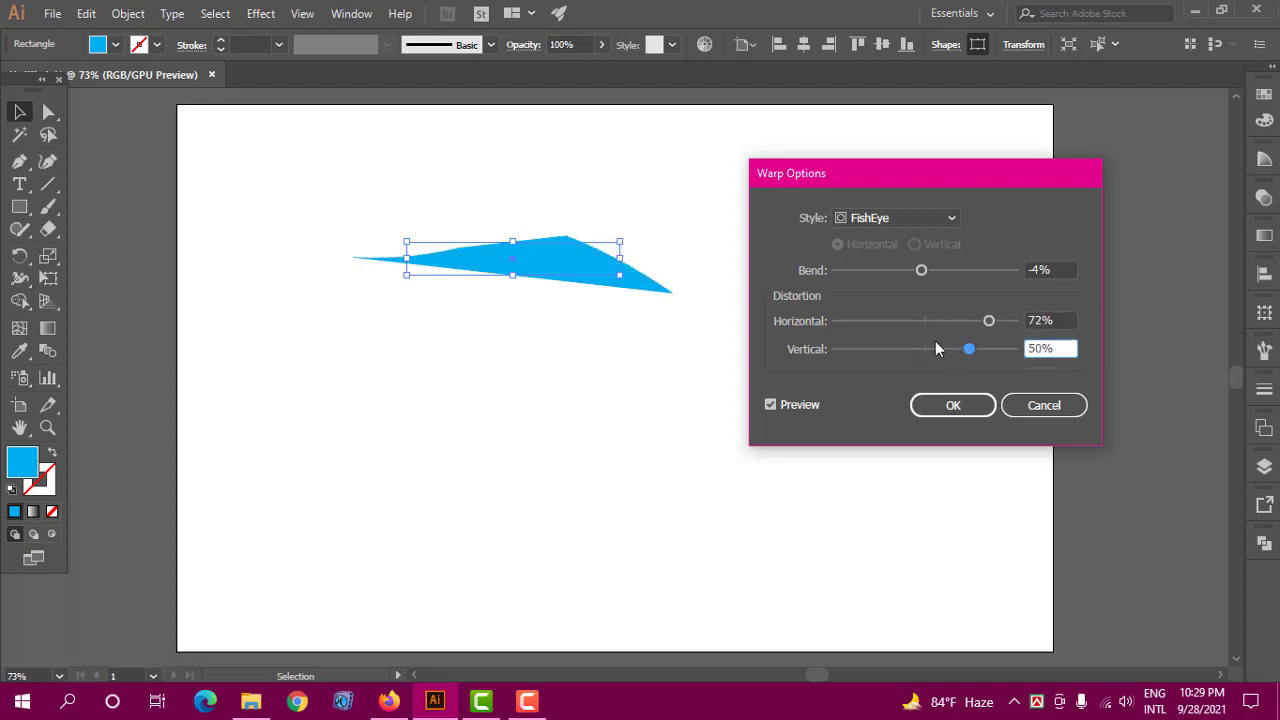
click(927, 321)
click(927, 346)
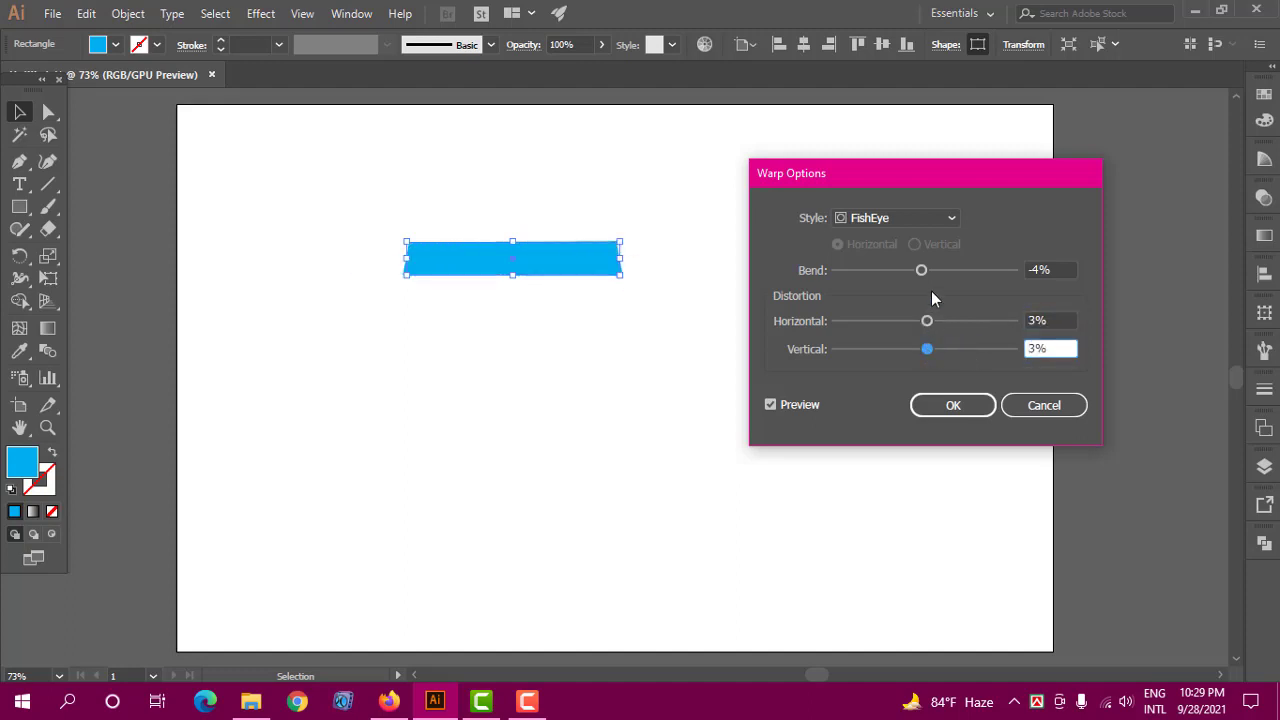
drag(921, 270, 986, 273)
click(888, 273)
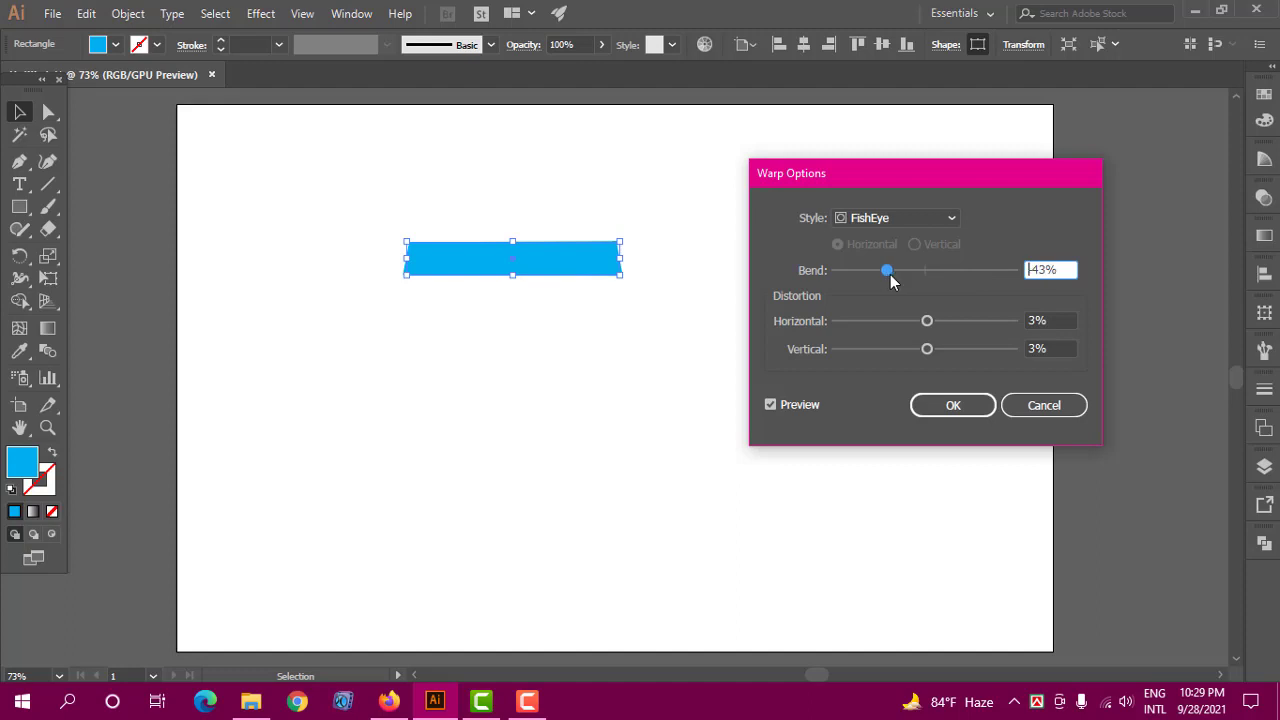
Switch the warp style to Inflate and try its settings, ending at -72% bend and 5% horizontal distortion.
click(914, 221)
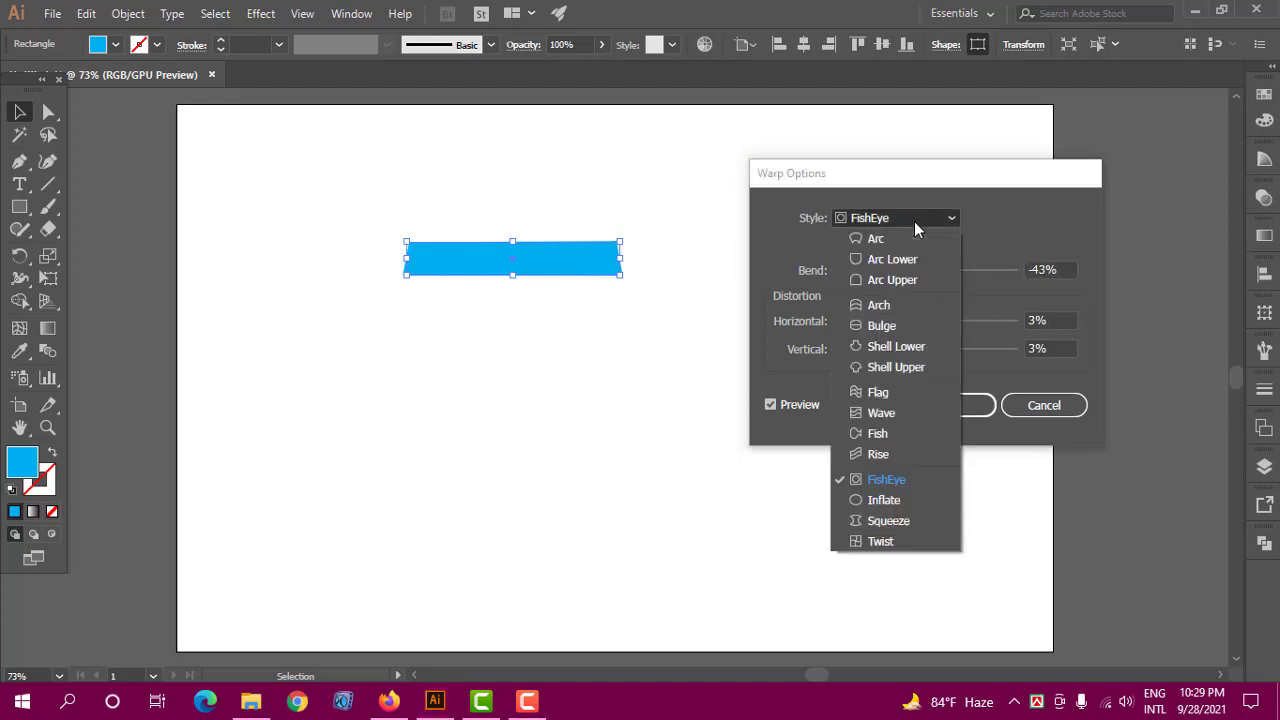
click(870, 500)
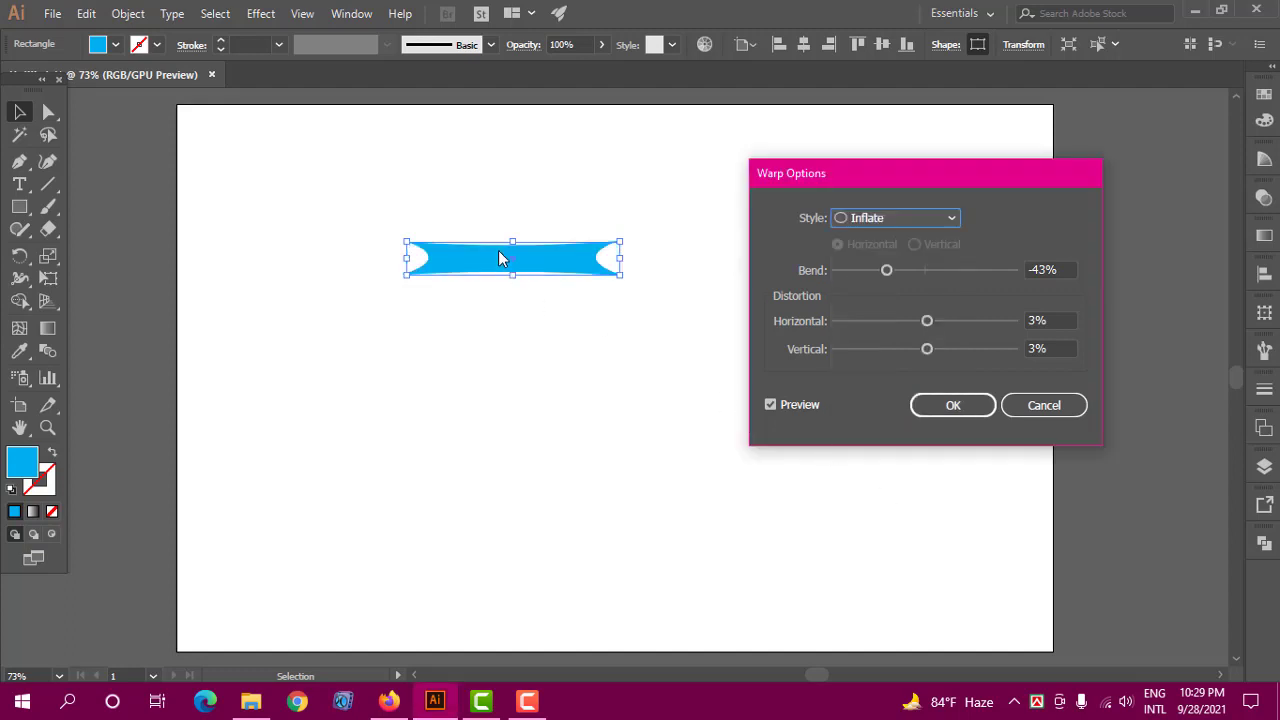
drag(889, 271, 972, 270)
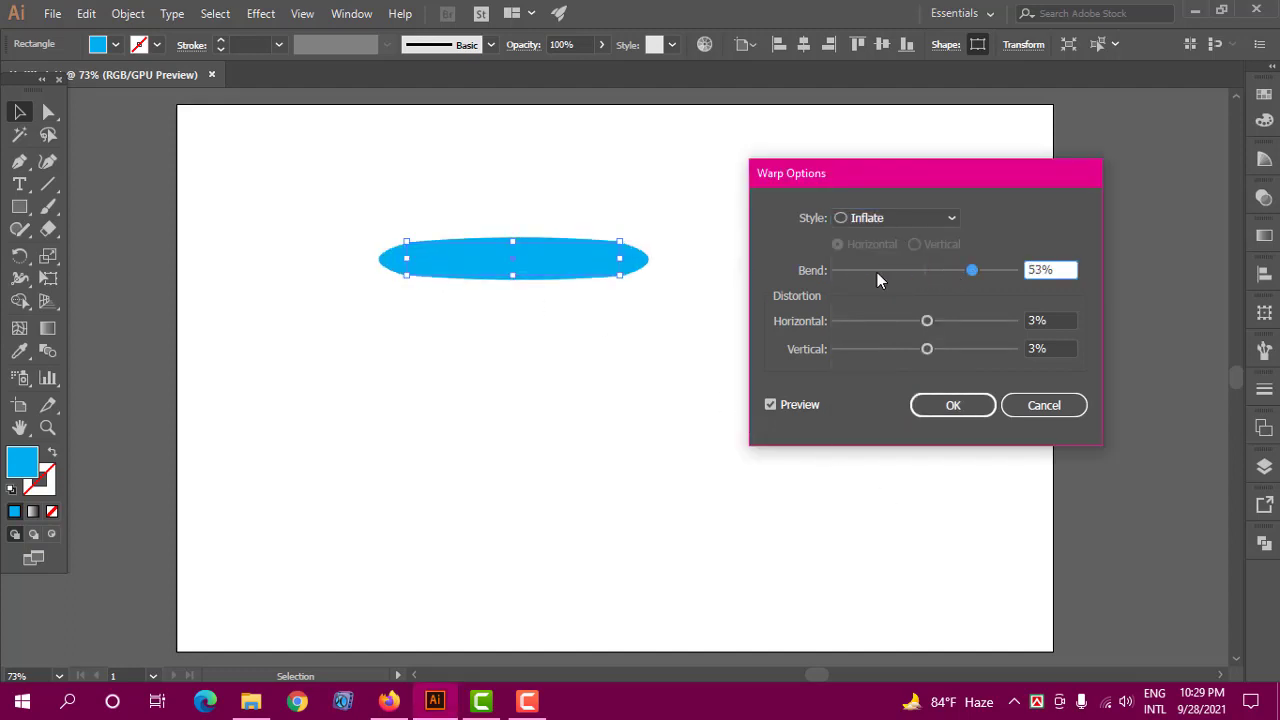
drag(877, 272, 858, 277)
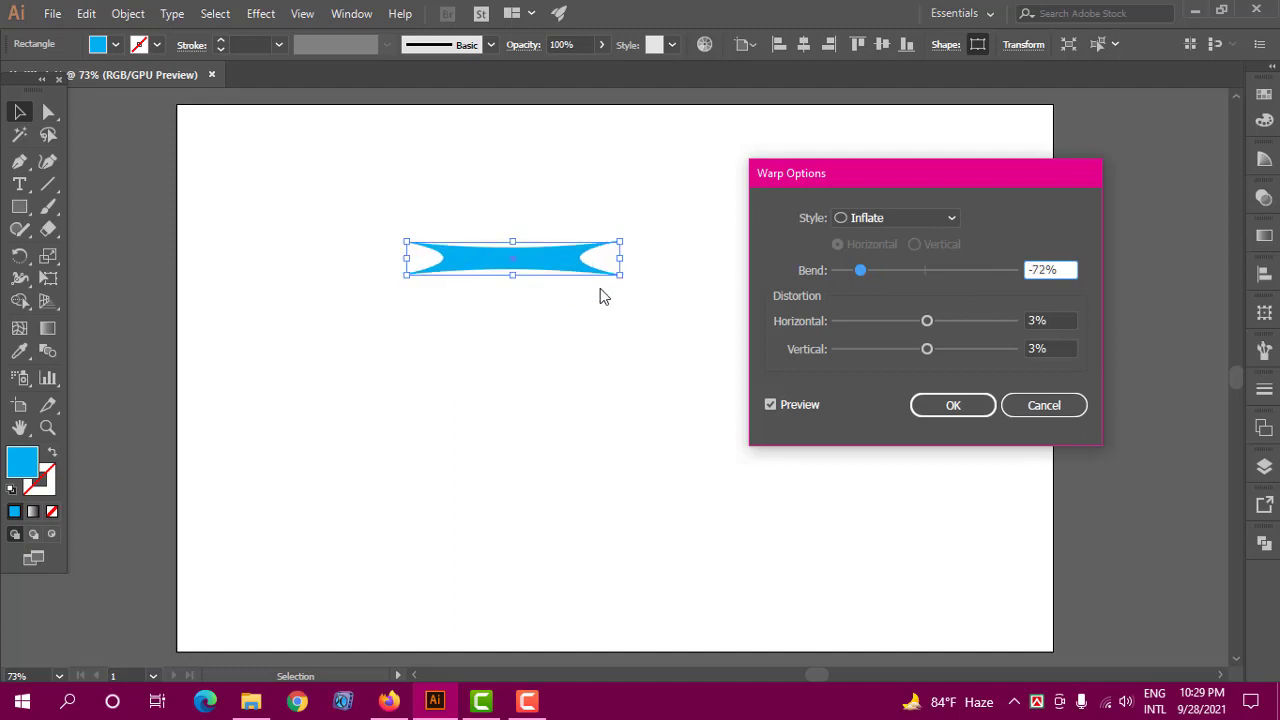
click(907, 320)
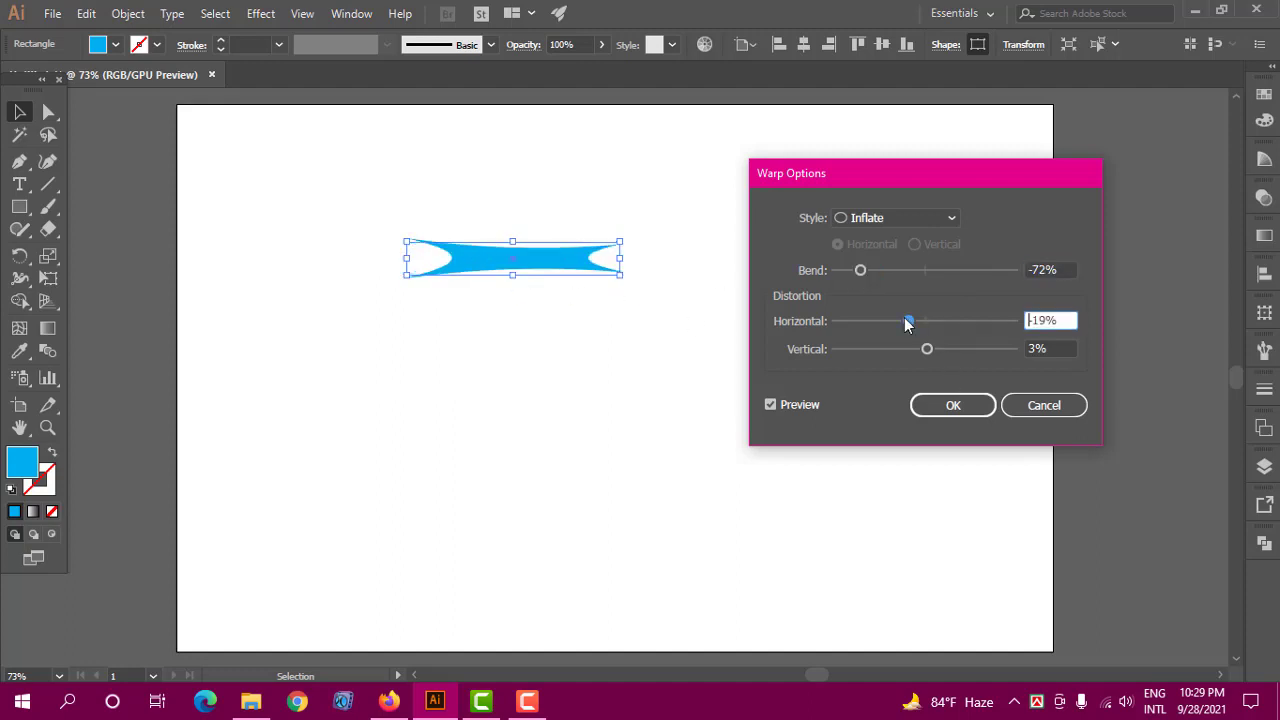
mouse_move(907, 320)
mouse_down()
mouse_move(955, 320)
mouse_move(929, 320)
mouse_up()
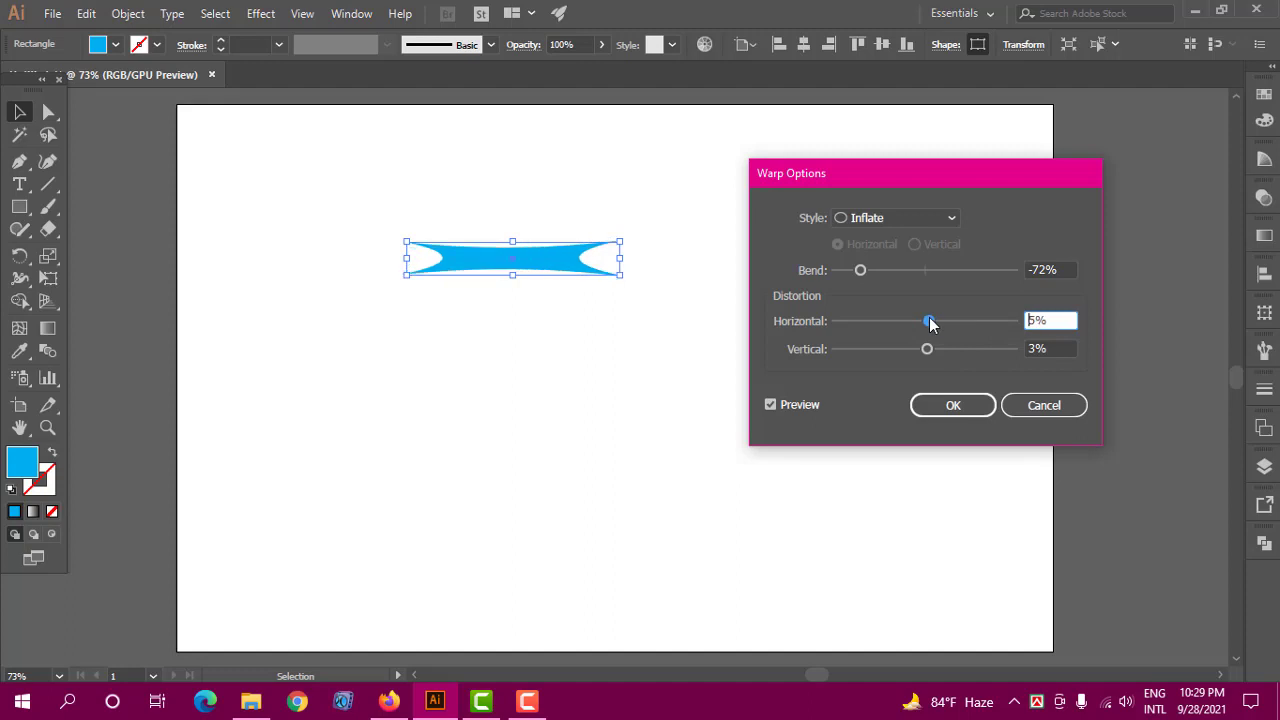
Switch the warp style to Squeeze and set its bend to 82%.
click(867, 221)
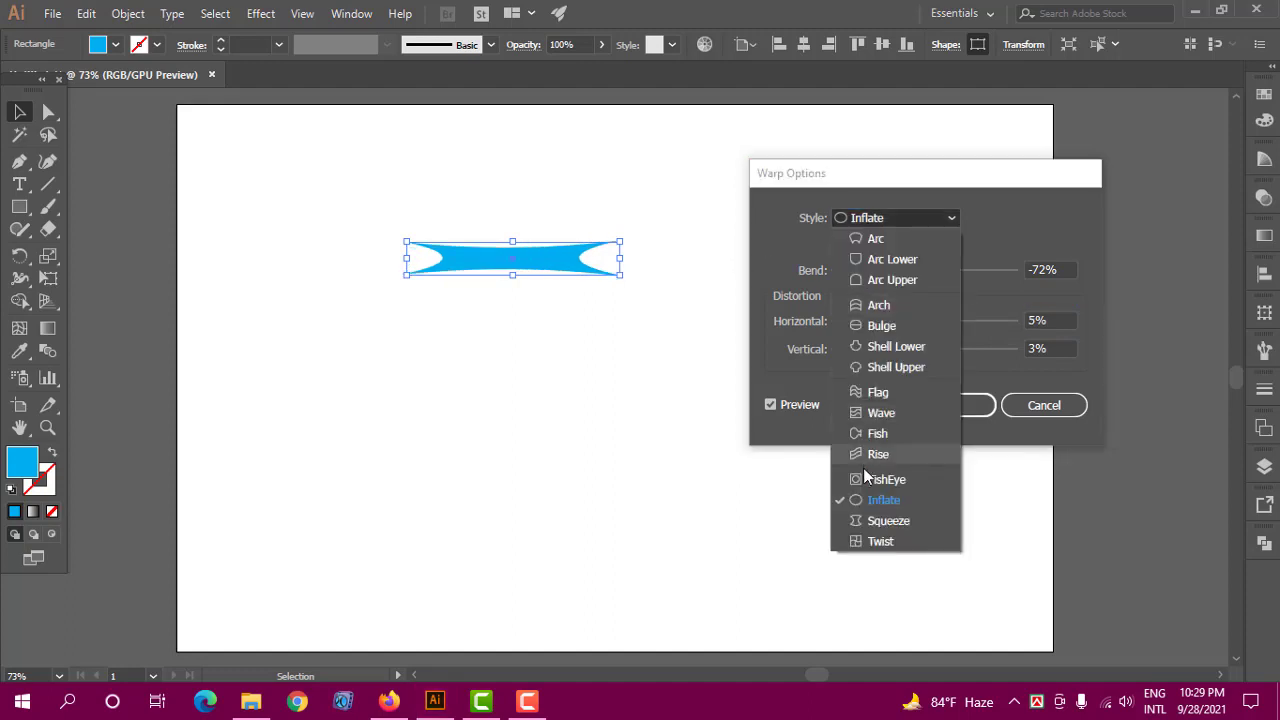
click(884, 522)
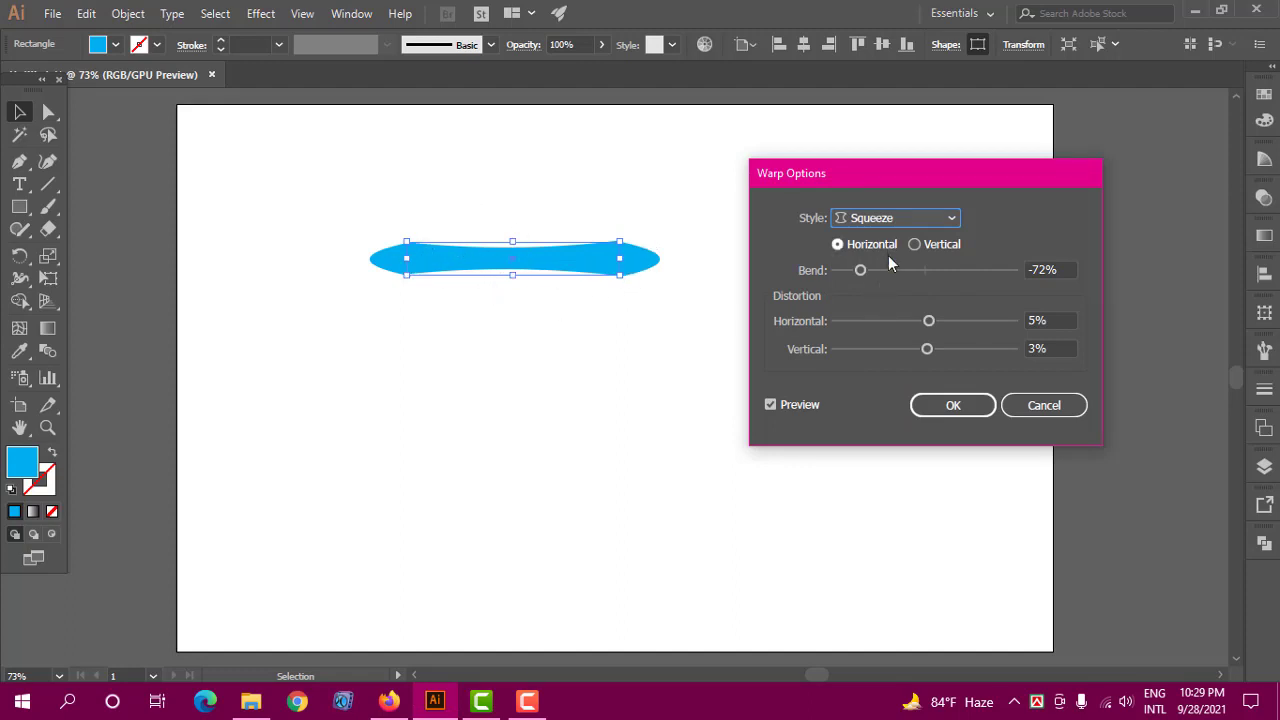
drag(946, 272, 964, 270)
click(997, 270)
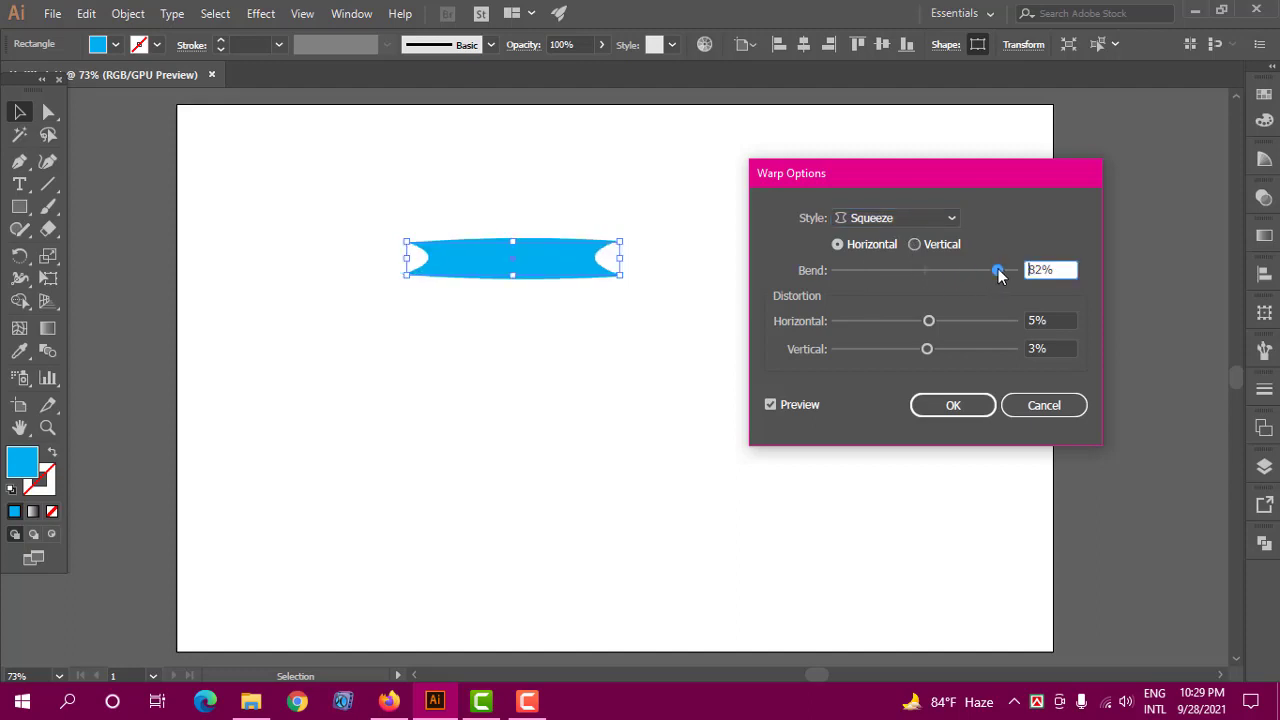
Apply the Twist warp style to the rectangle with an 80% bend and -44% horizontal distortion.
click(867, 219)
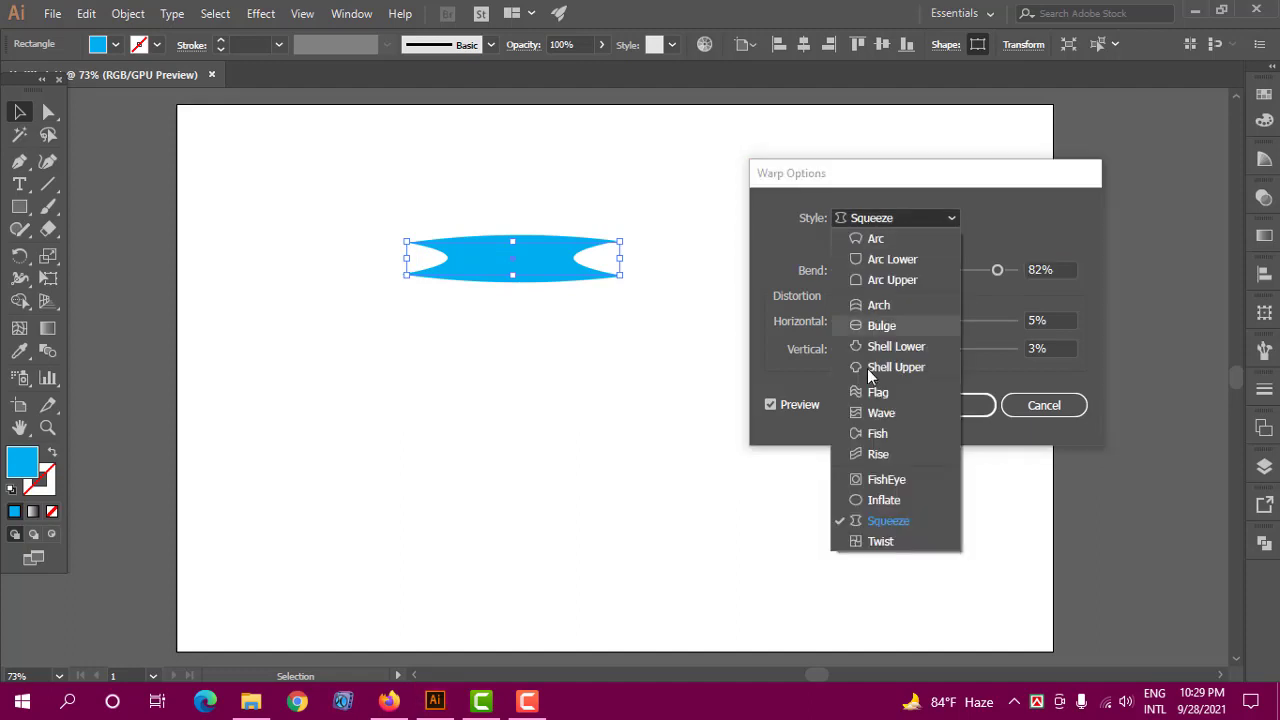
click(897, 541)
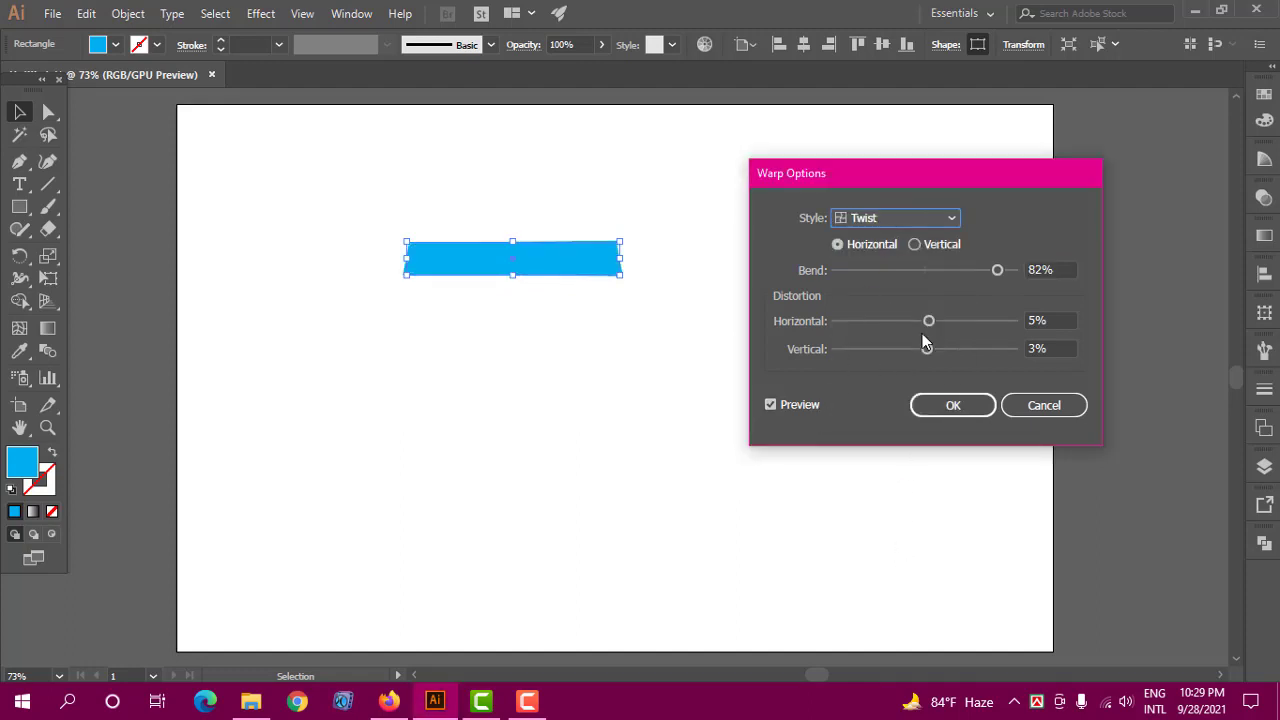
click(946, 270)
click(968, 271)
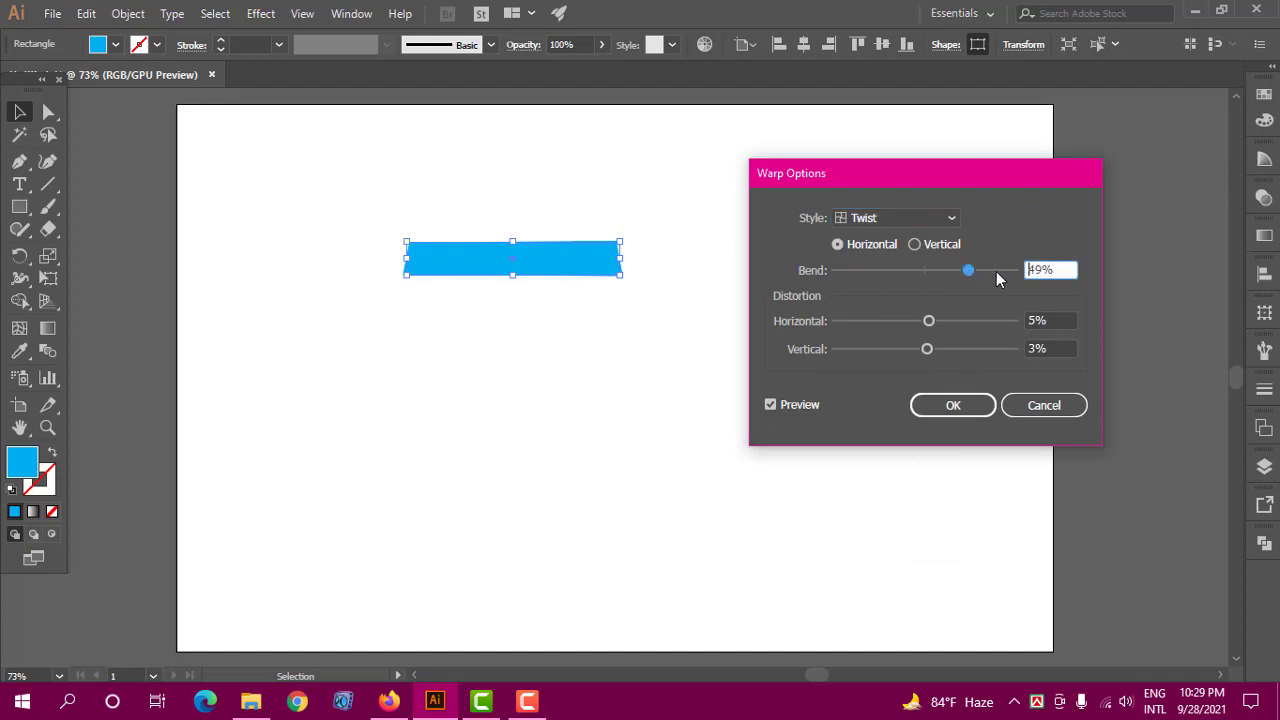
drag(953, 323, 851, 322)
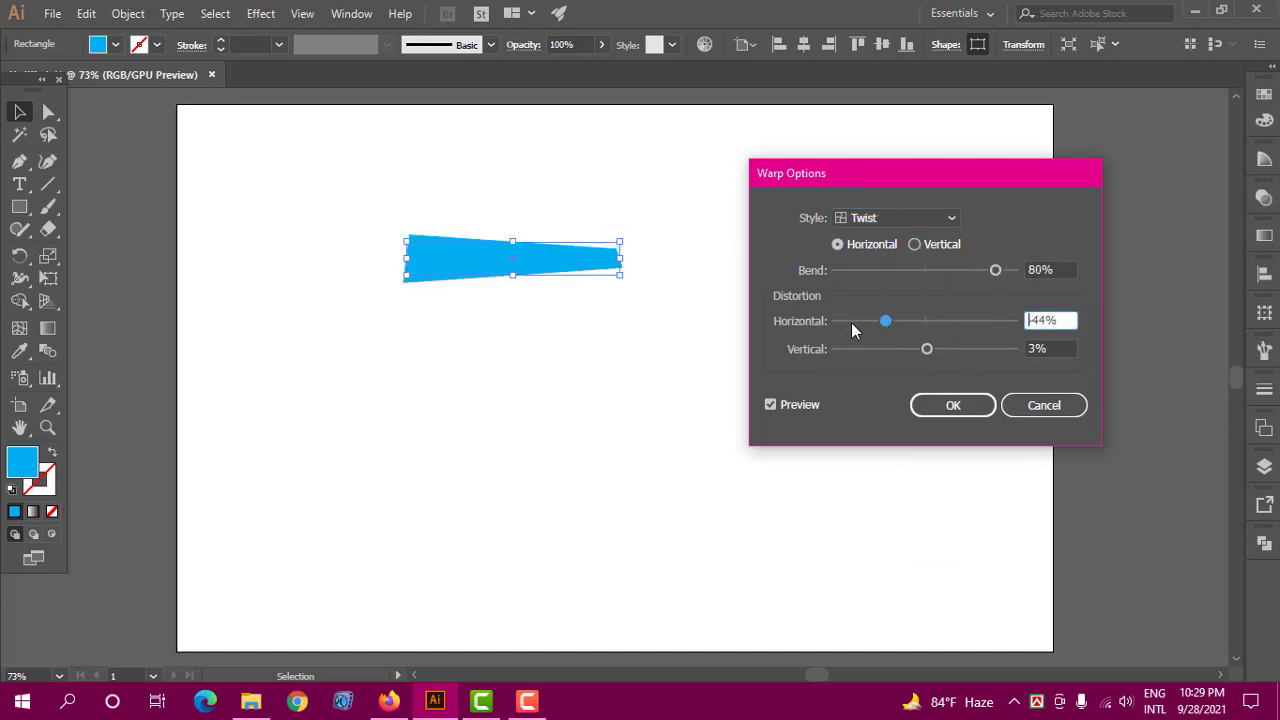
click(907, 218)
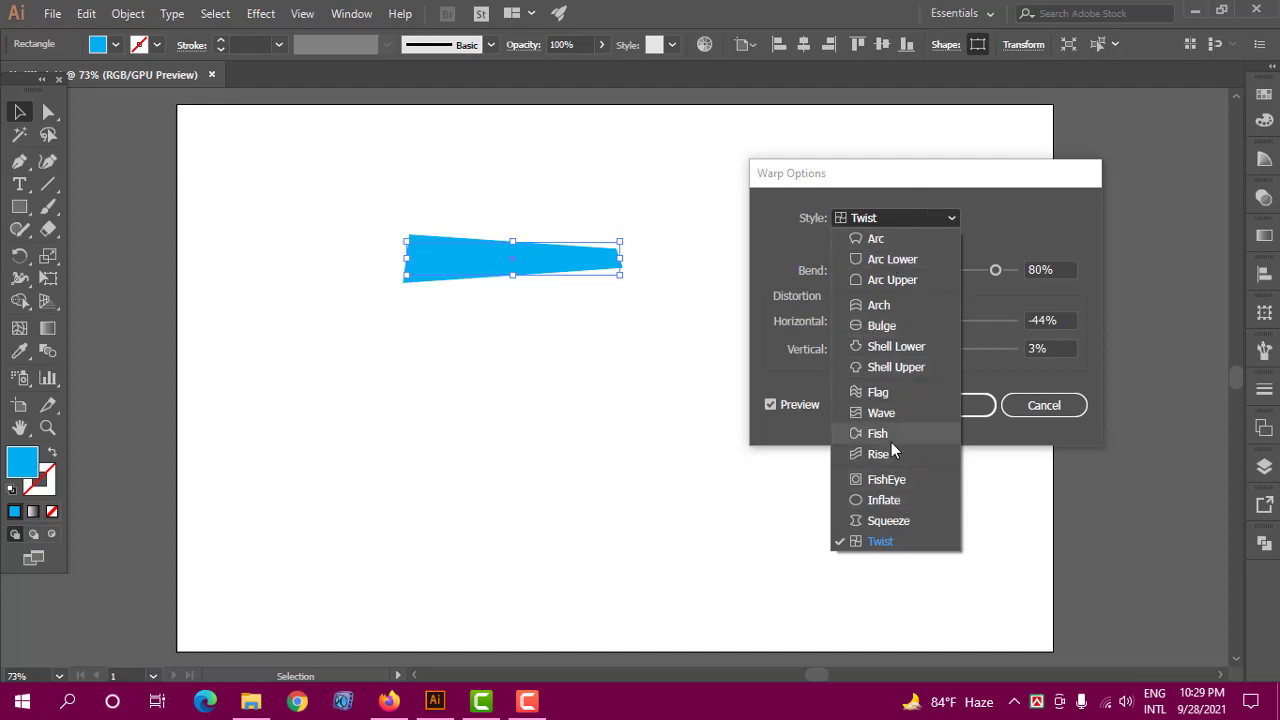
click(1004, 442)
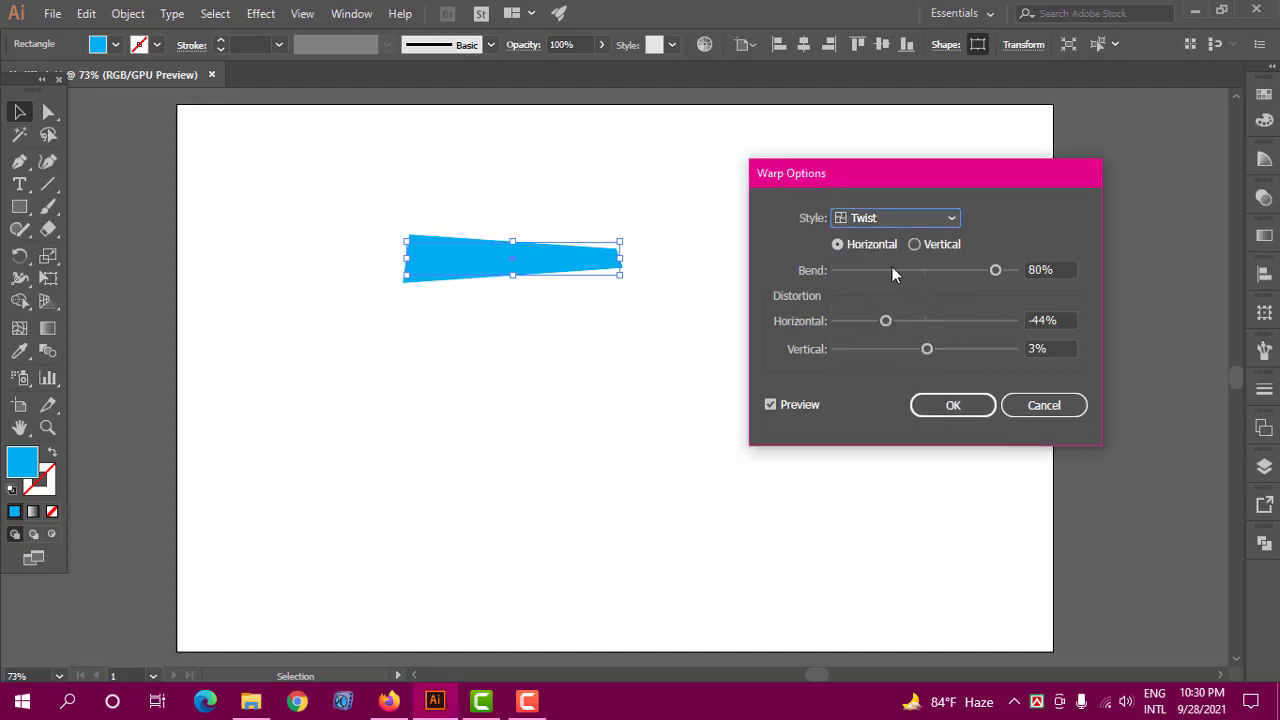
click(942, 406)
click(260, 14)
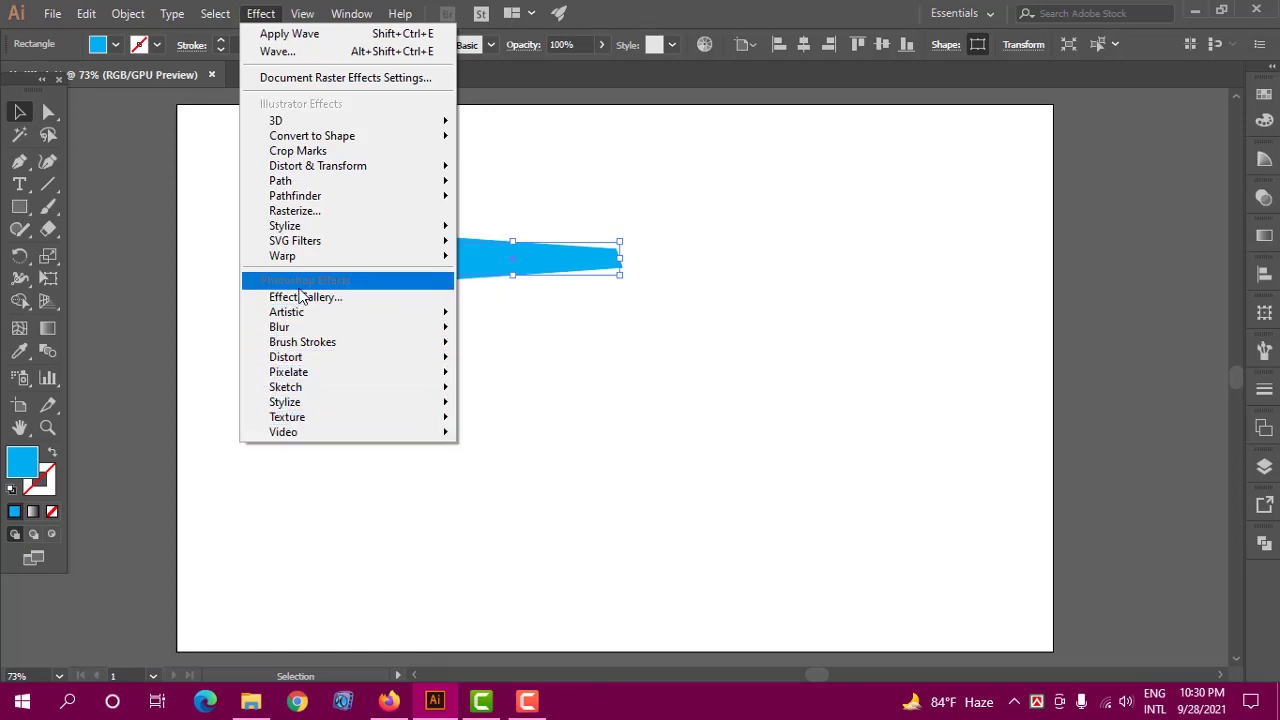
mouse_move(335, 257)
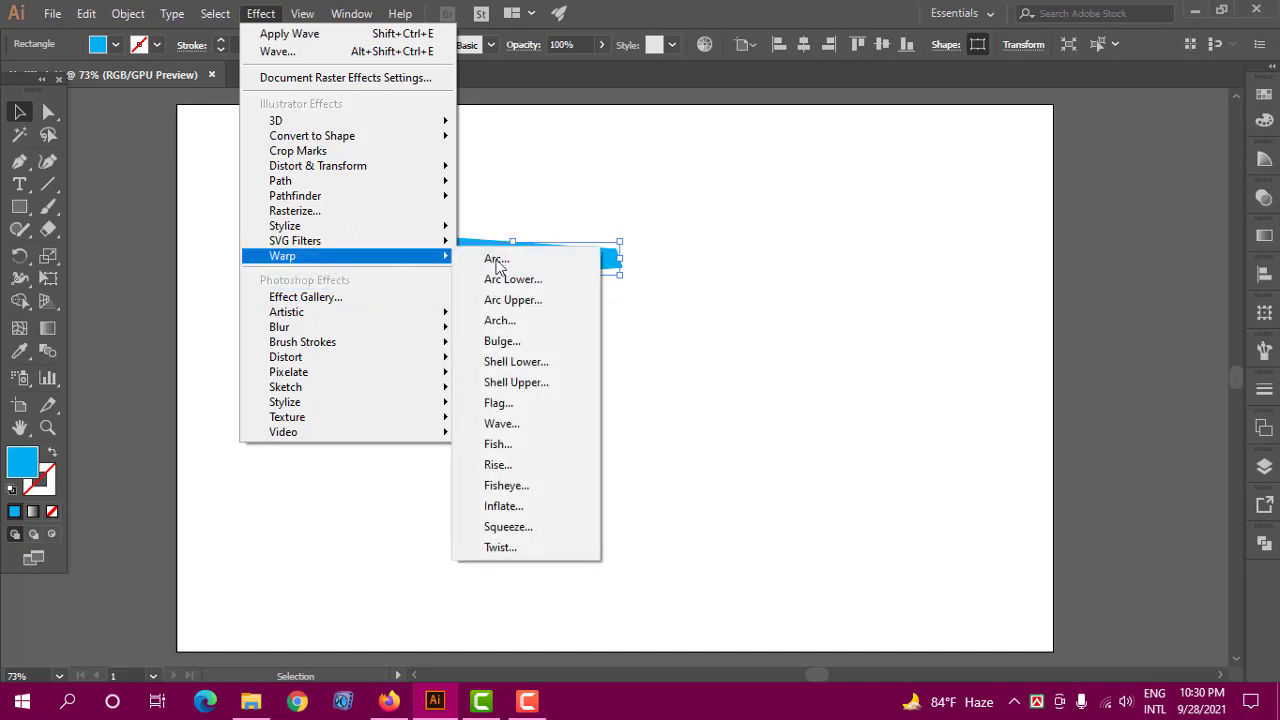
click(514, 229)
Select the warped blue shape and move it lower and slightly to the left on the artboard.
drag(405, 214, 623, 344)
drag(491, 255, 553, 336)
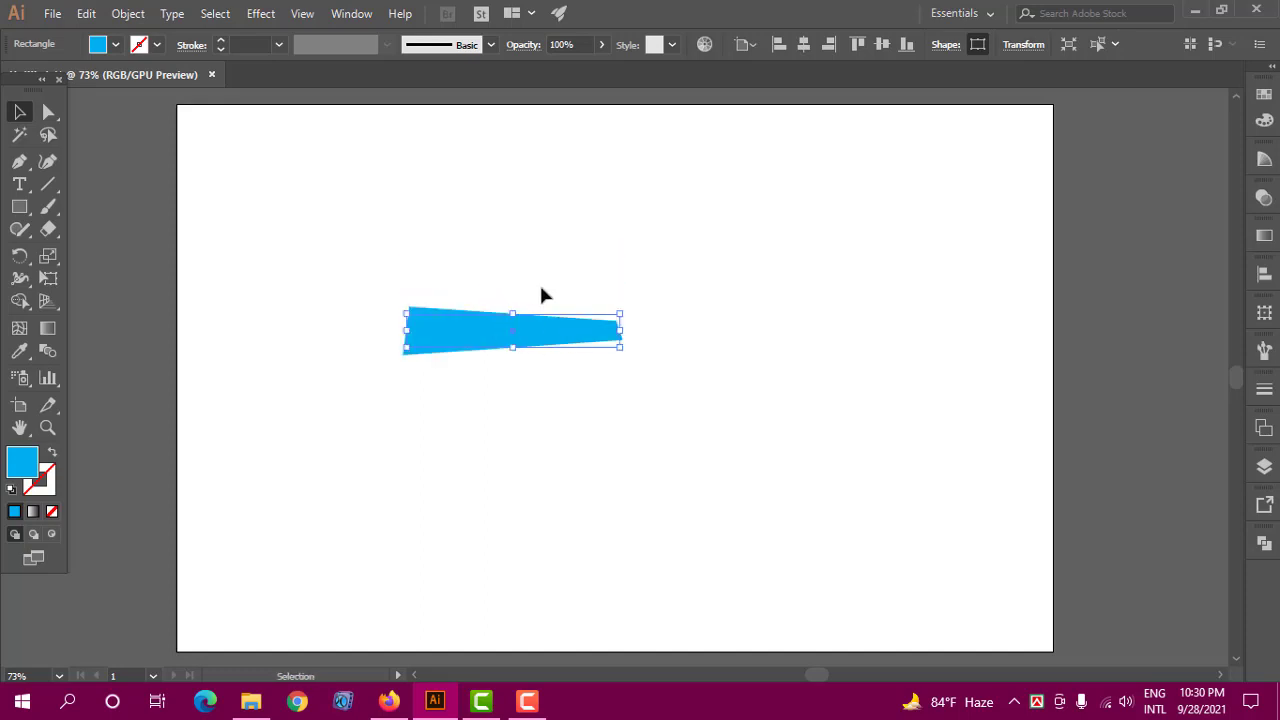
drag(431, 266, 575, 398)
drag(494, 343, 469, 321)
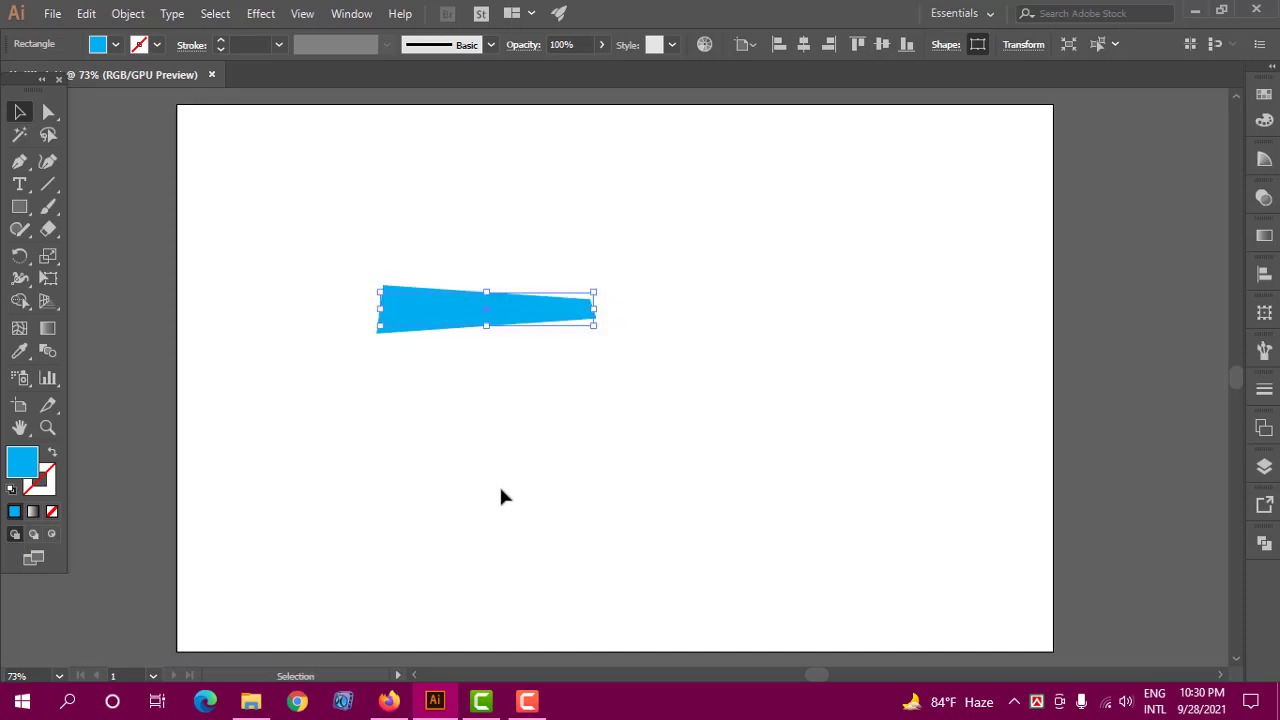